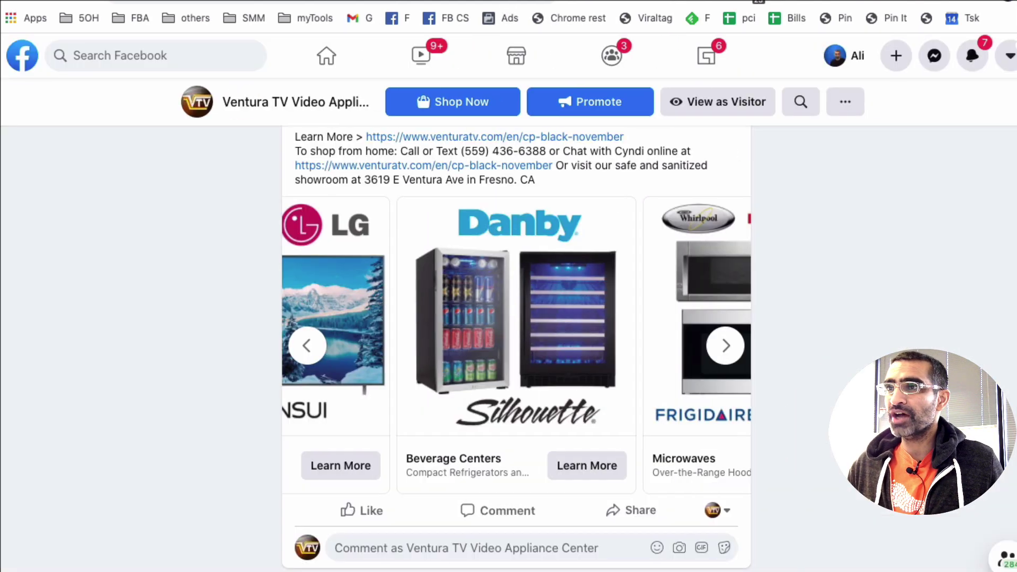
Step: Browse the Black November carousel post back to its first card, Streaming Media & Home Audio
scroll(798, 256, down, 2)
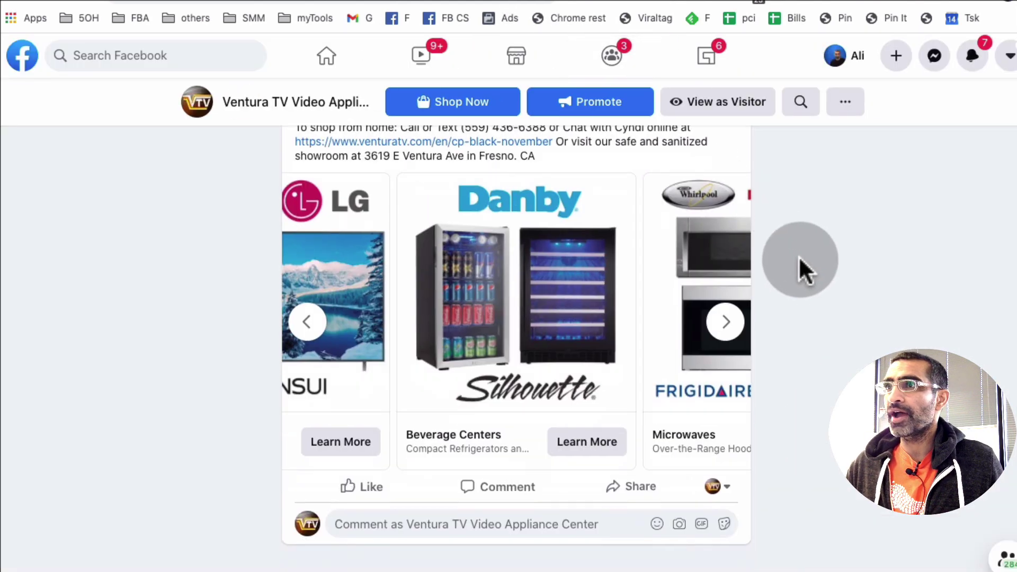
scroll(798, 256, up, 3)
scroll(798, 255, down, 3)
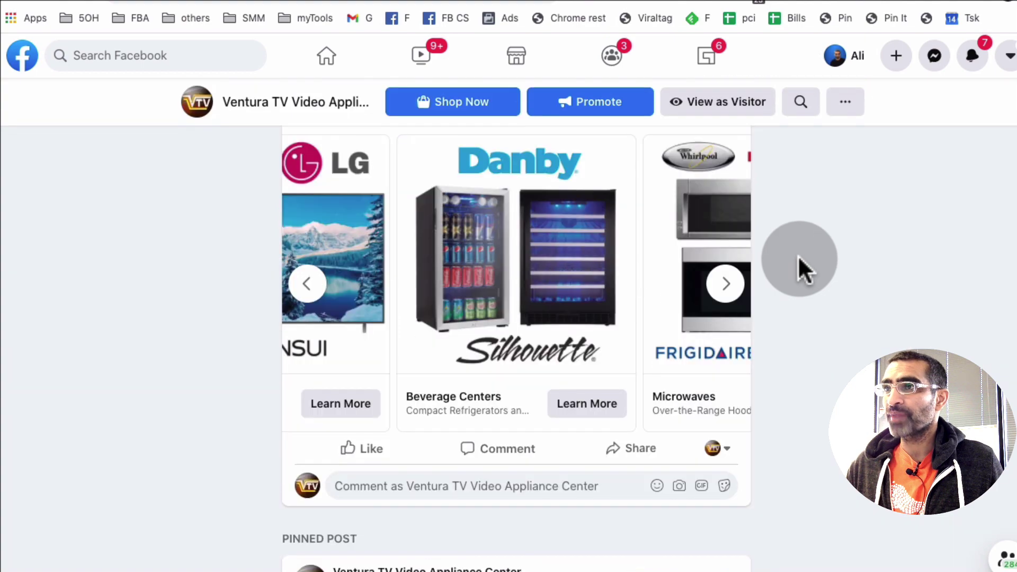
scroll(798, 255, up, 2)
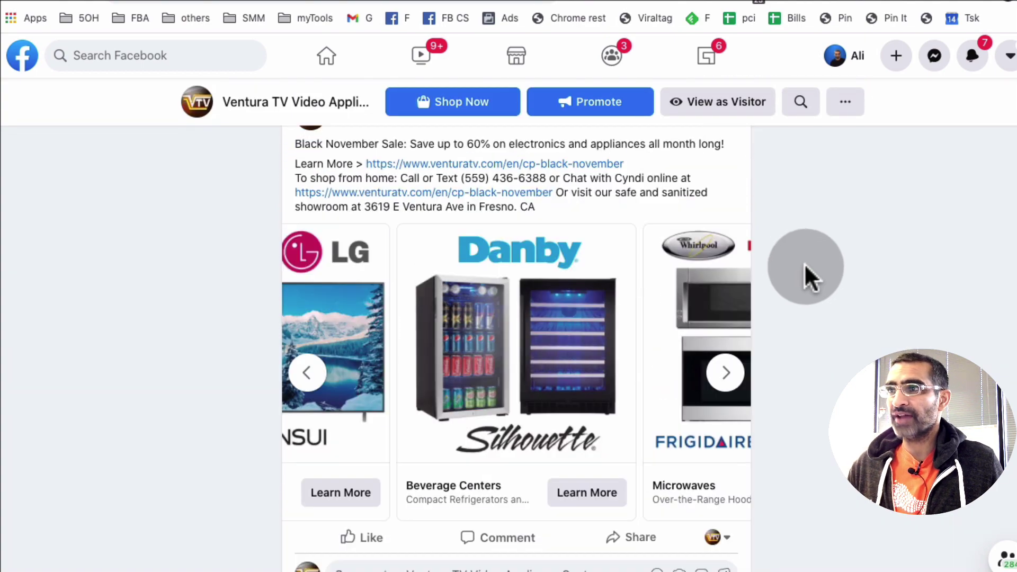
click(803, 264)
click(308, 371)
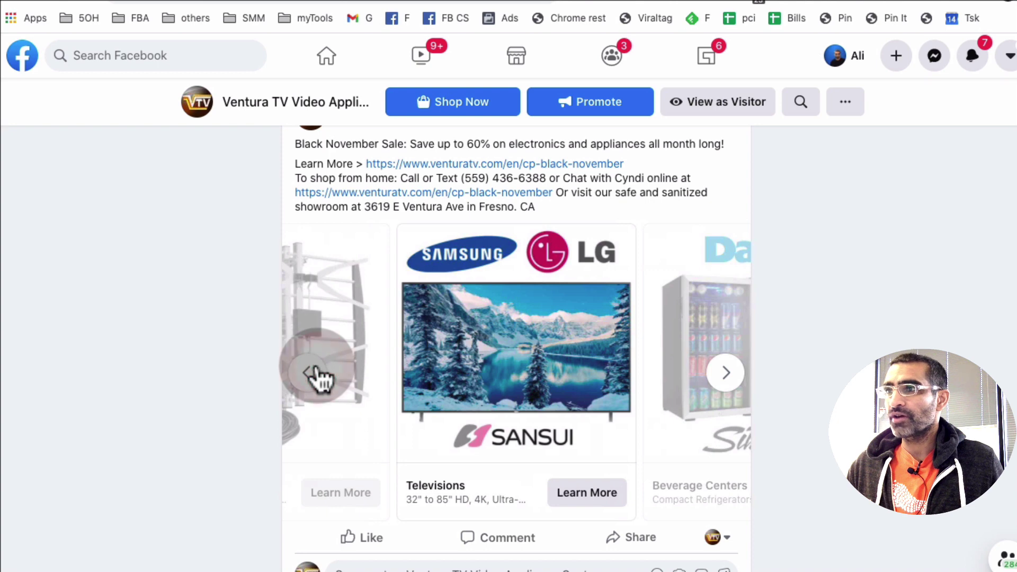
click(318, 375)
click(319, 376)
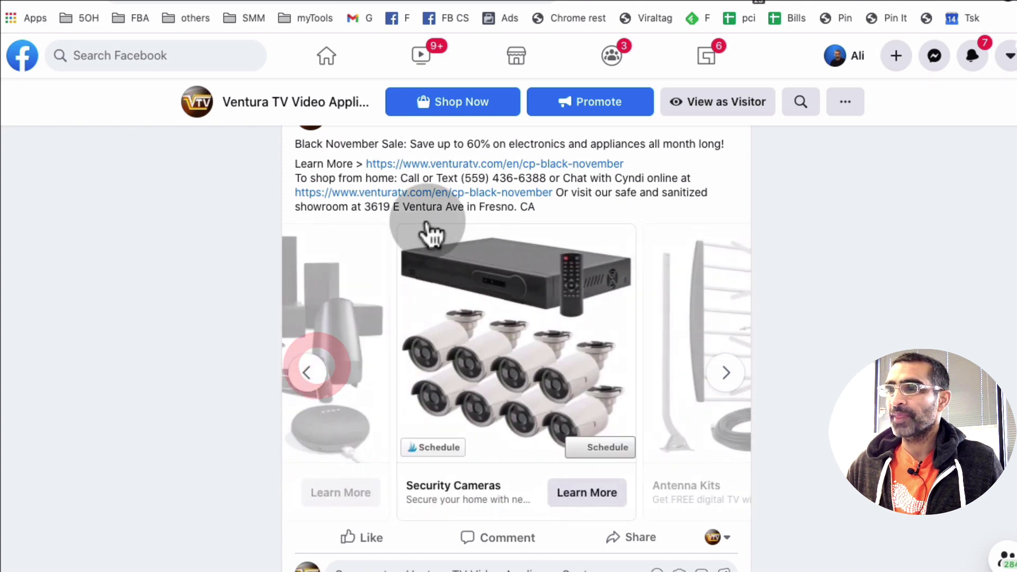
click(307, 371)
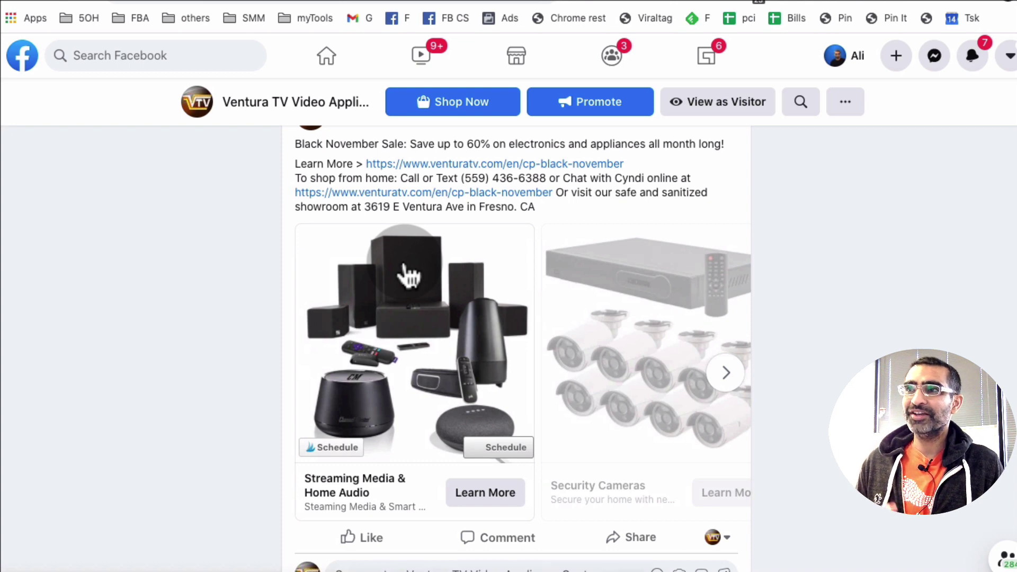
Step: Advance the carousel post card by card to Microwaves and examine the post's text and link
click(727, 374)
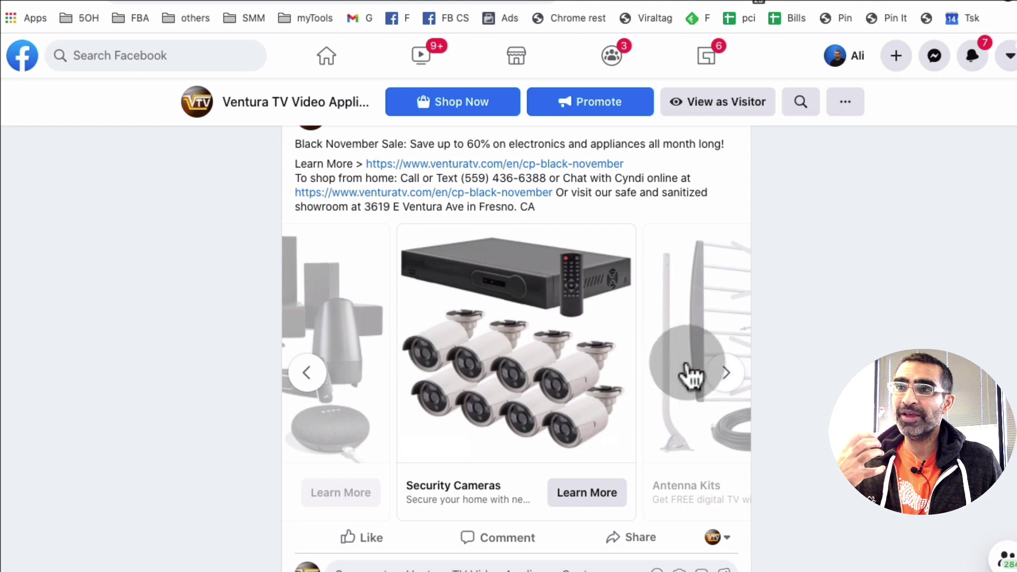
click(726, 376)
click(727, 373)
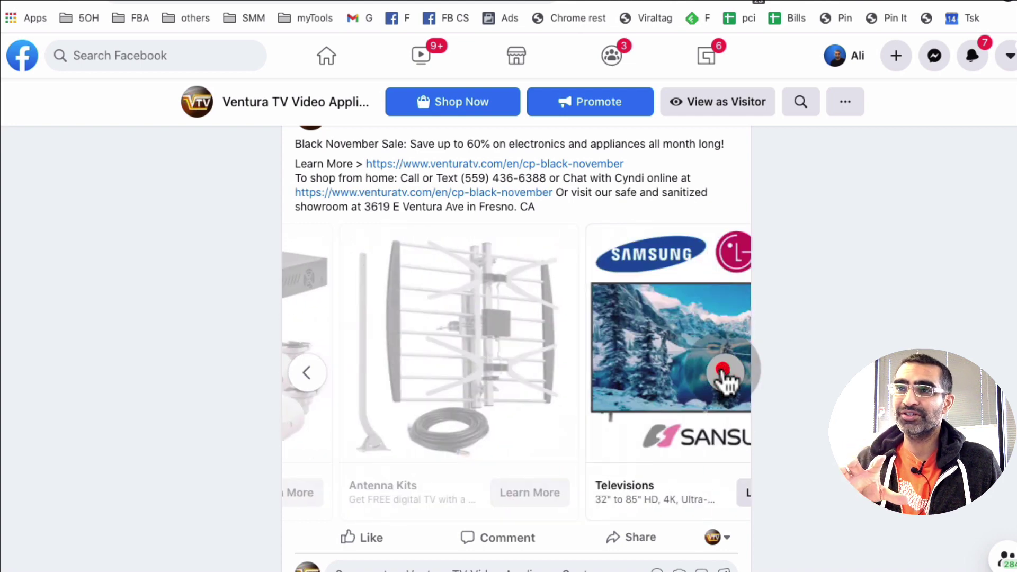
click(724, 376)
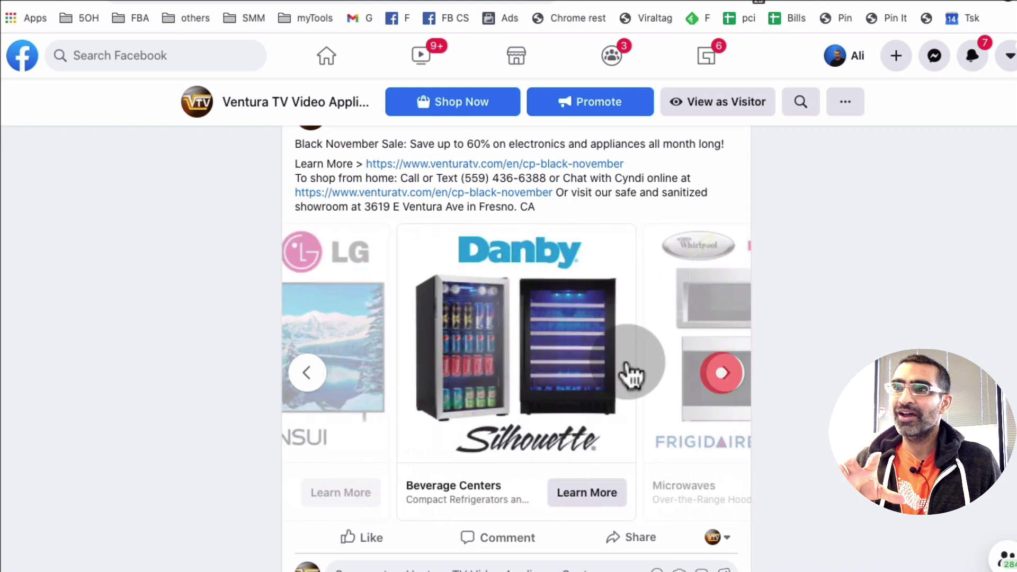
click(730, 378)
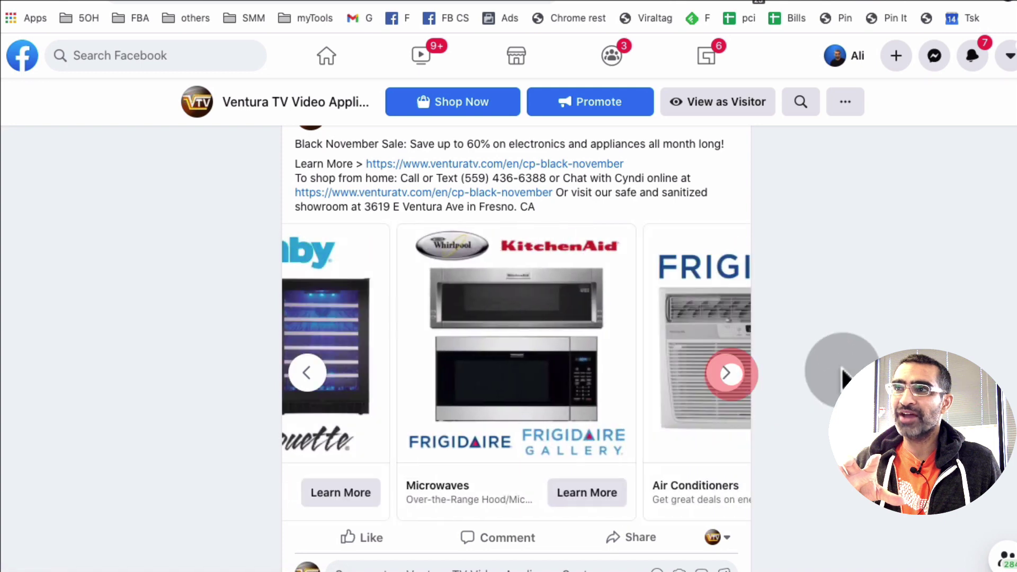
scroll(841, 374, up, 2)
scroll(708, 313, down, 1)
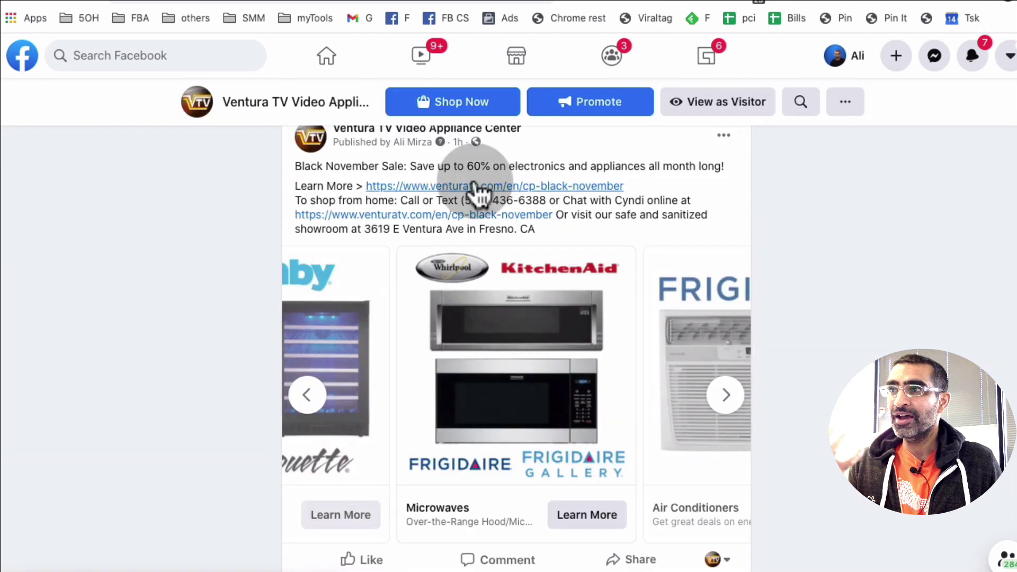
scroll(707, 259, down, 1)
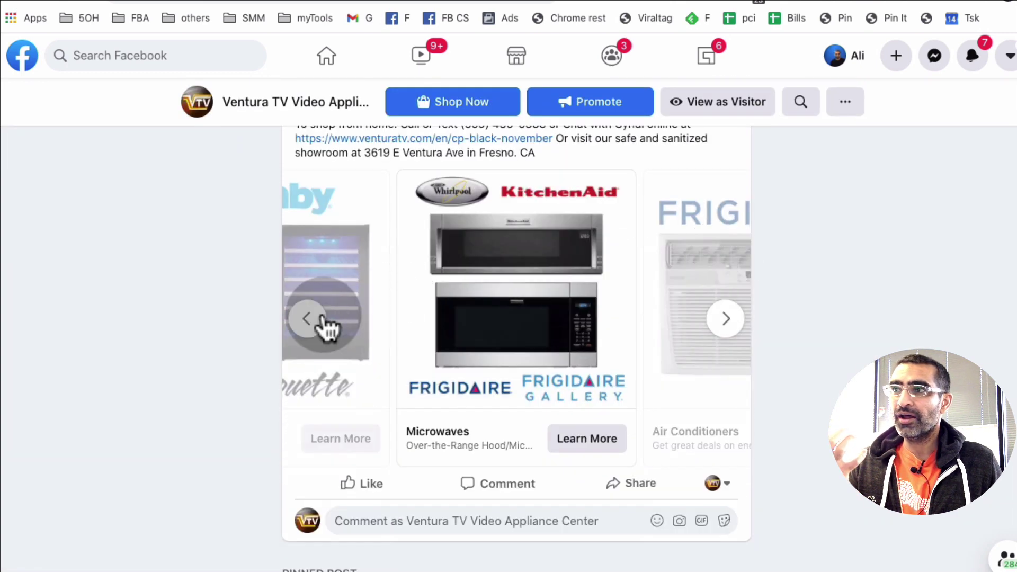
Step: Go back through the carousel to the Streaming Media & Home Audio card, examining each product card, and advance through the cards again
click(309, 319)
click(308, 318)
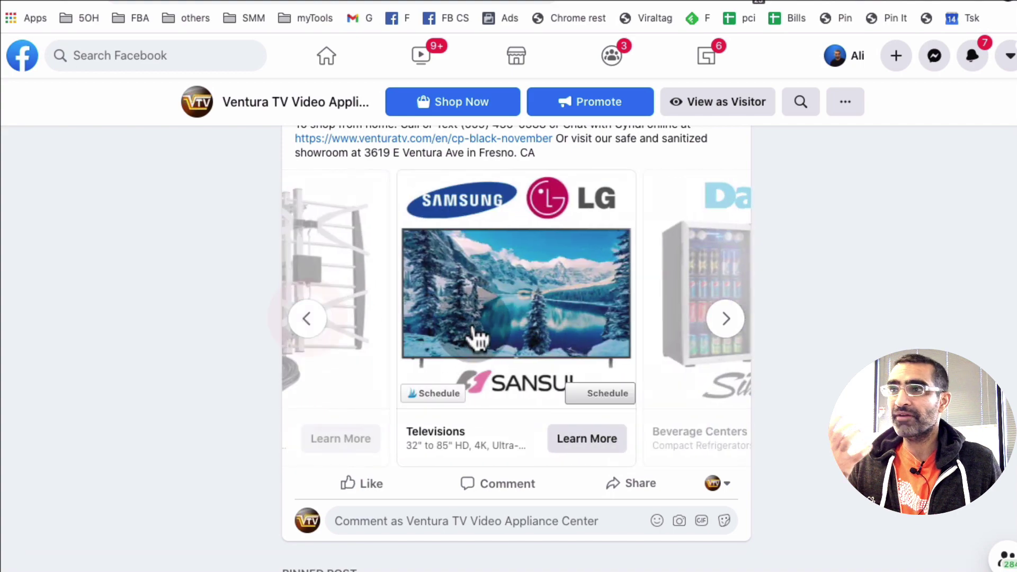
scroll(473, 324, up, 4)
scroll(477, 331, down, 3)
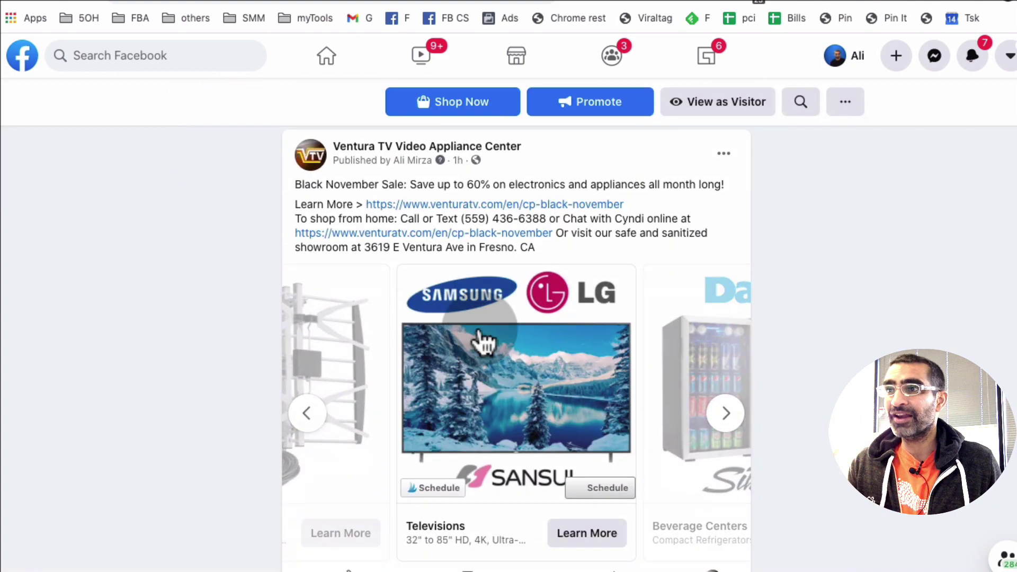
click(316, 360)
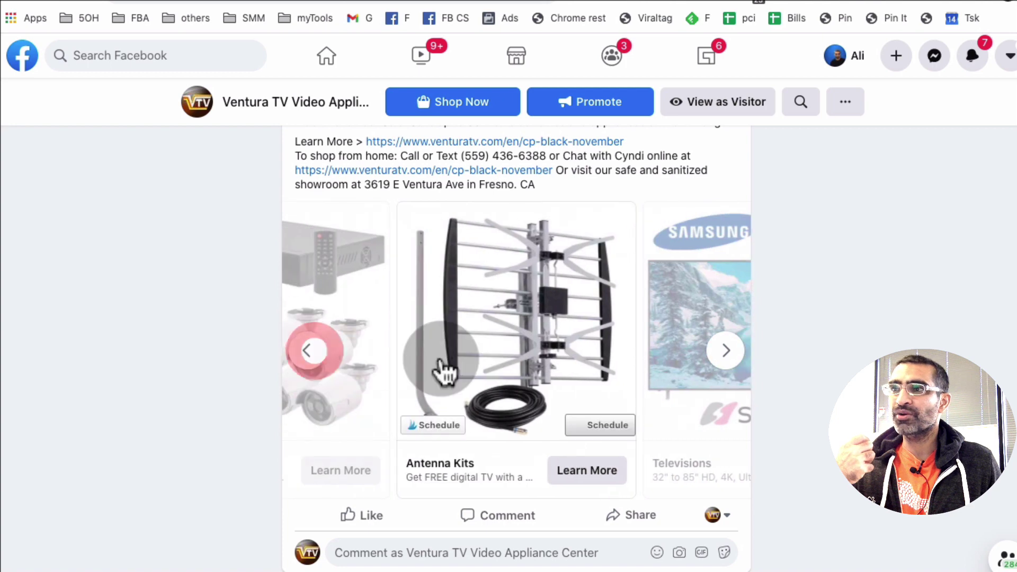
click(320, 356)
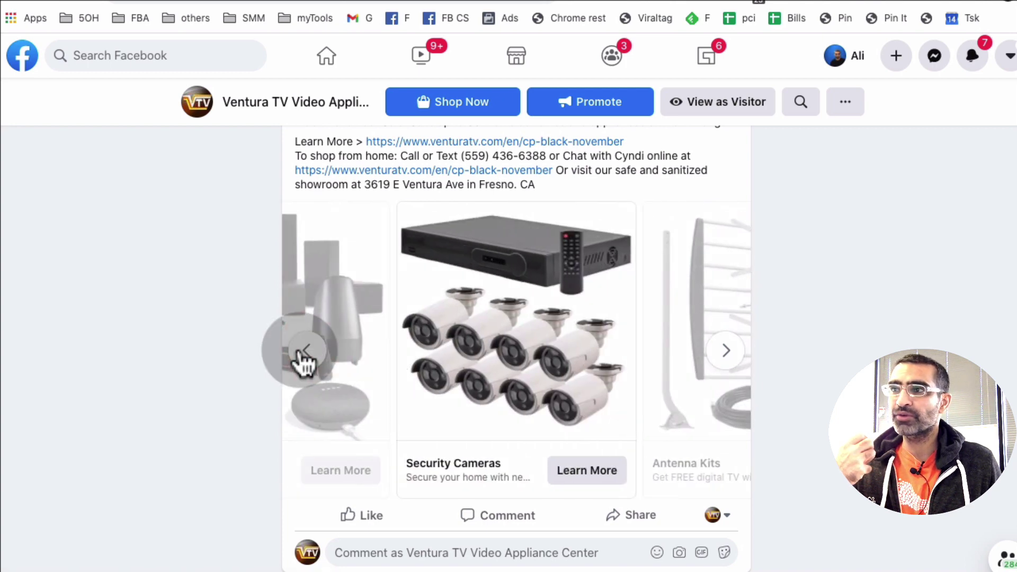
click(303, 356)
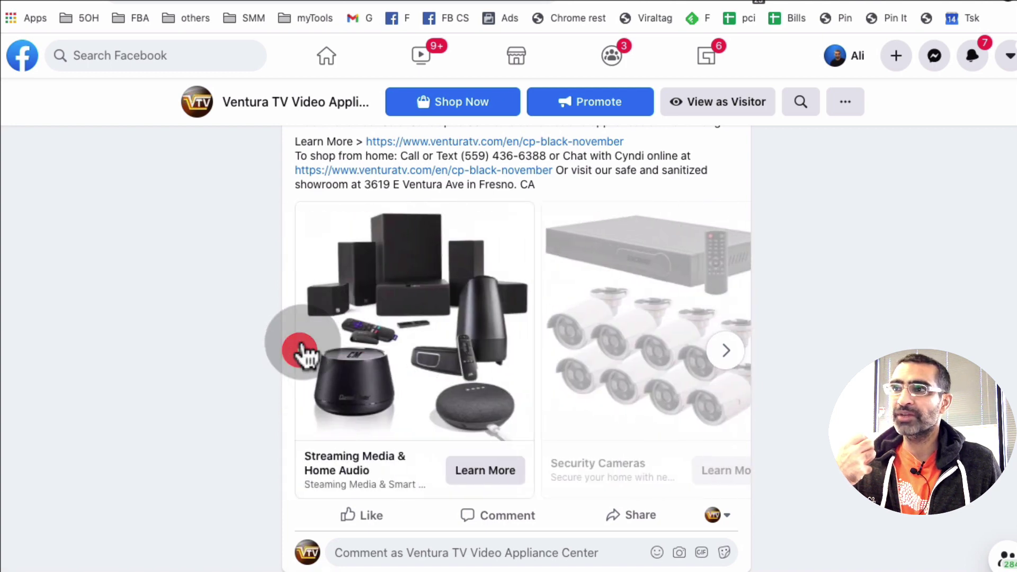
click(726, 351)
click(726, 351)
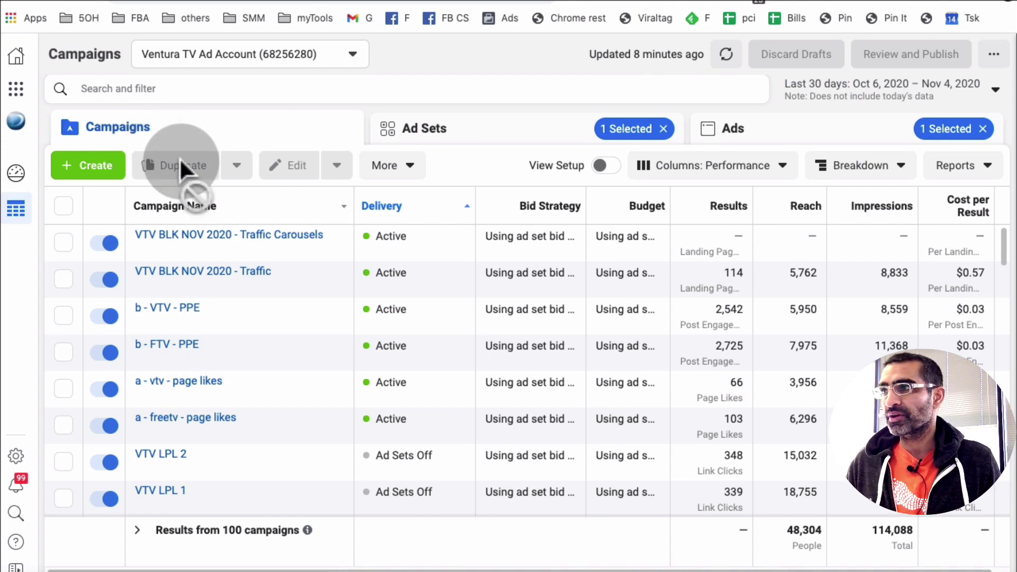
Step: Start a new auction campaign in the Ventura TV ad account with Traffic as the objective
click(101, 159)
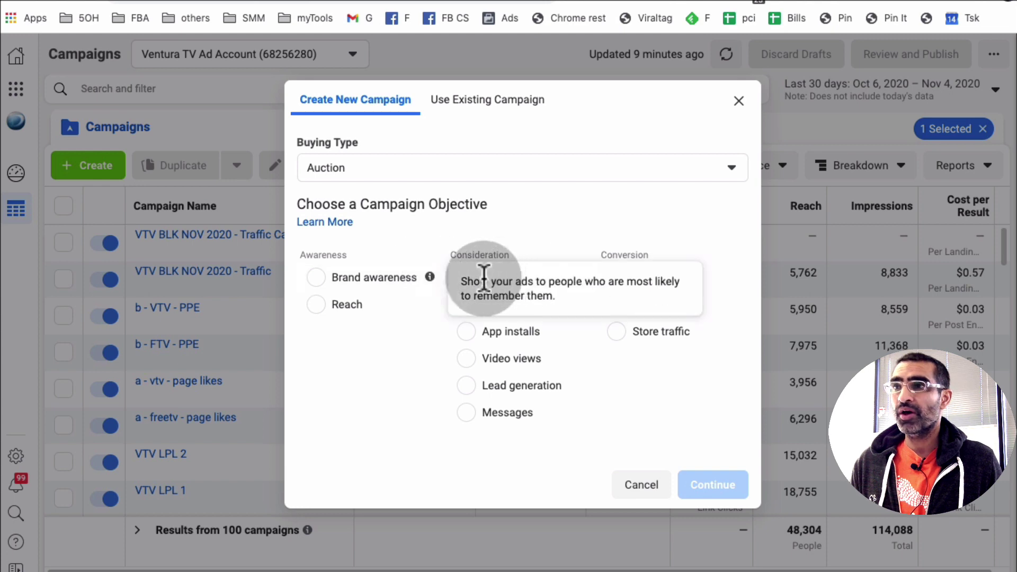
click(468, 279)
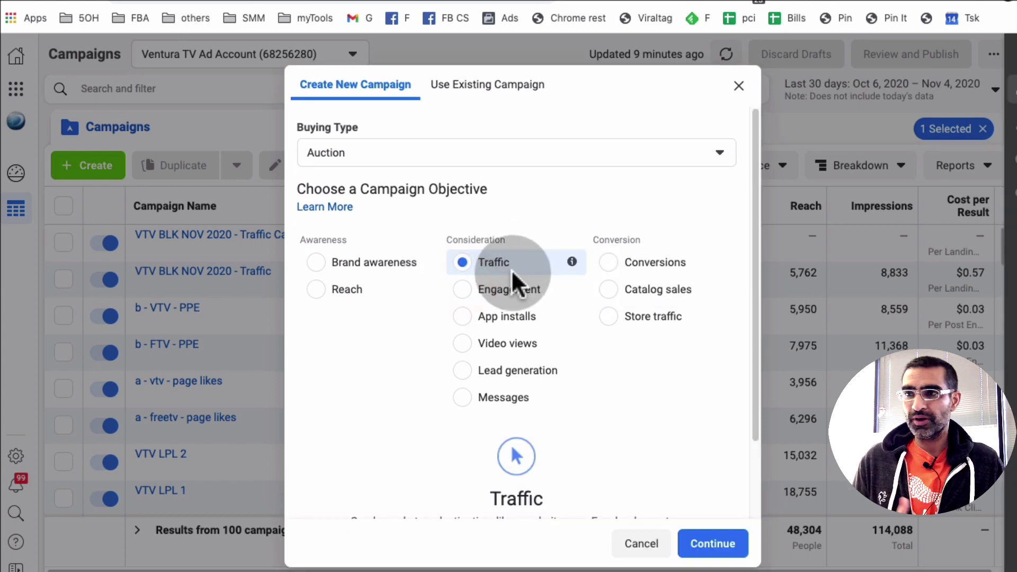
Step: Name the campaign, its new ad set and its new ad "test", and continue to the campaign setup
scroll(670, 370, down, 2)
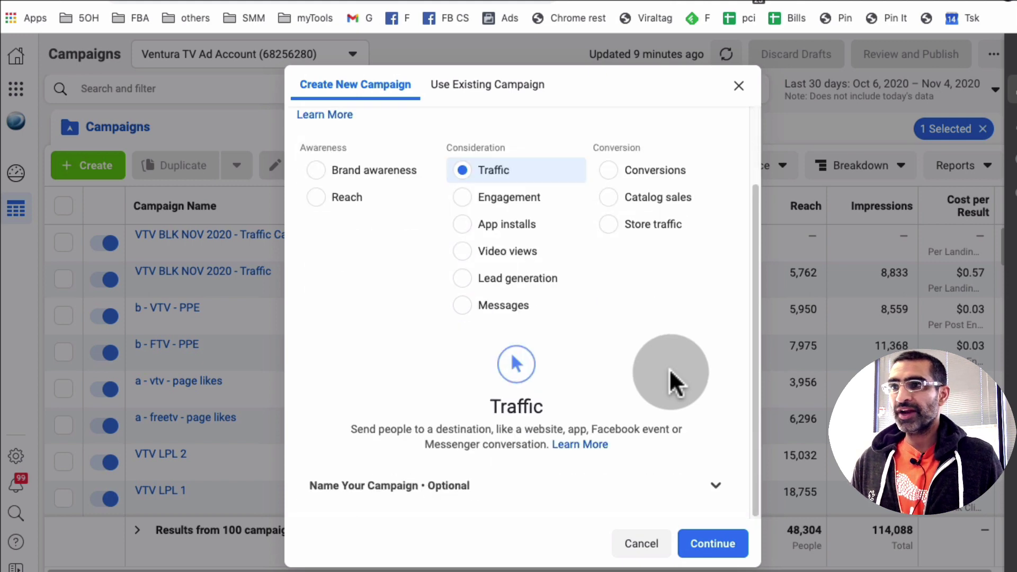
click(714, 479)
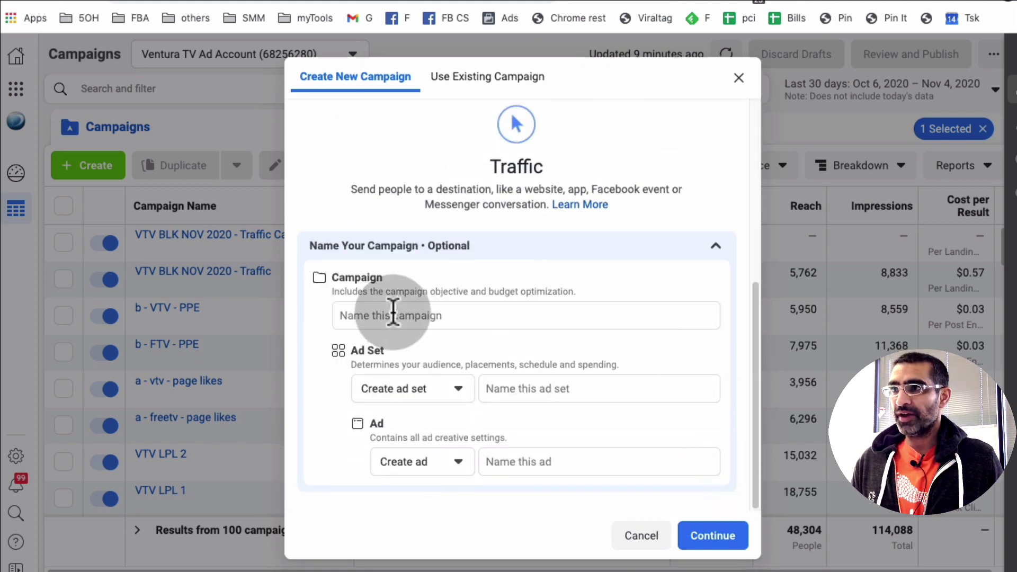
click(393, 314)
text(test)
key(Tab)
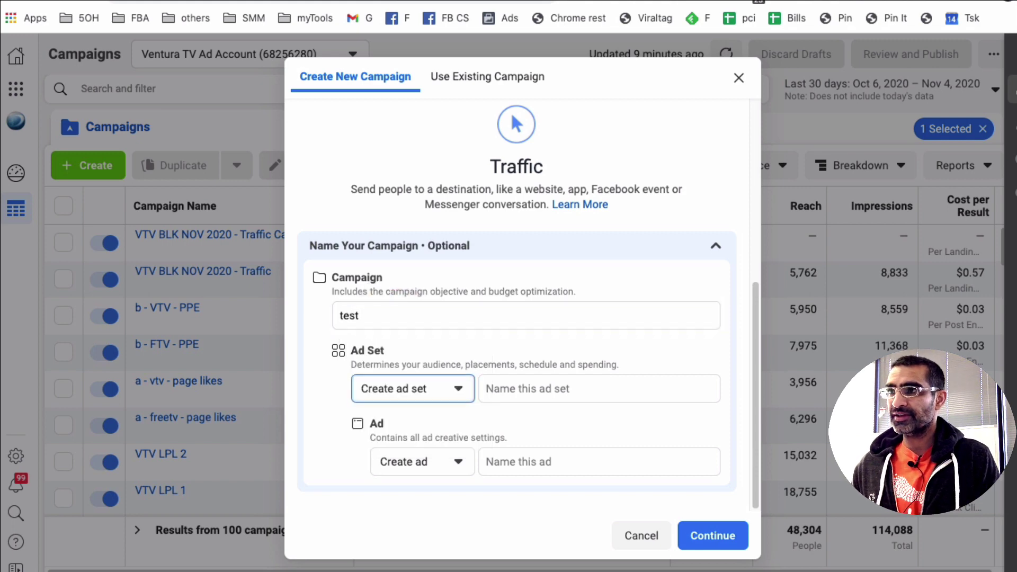
click(518, 386)
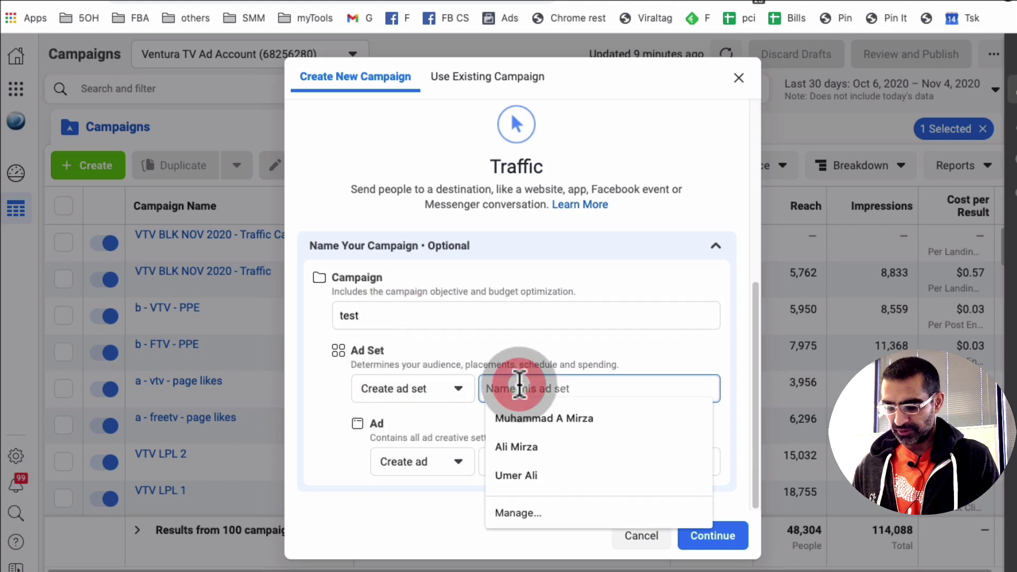
text(test)
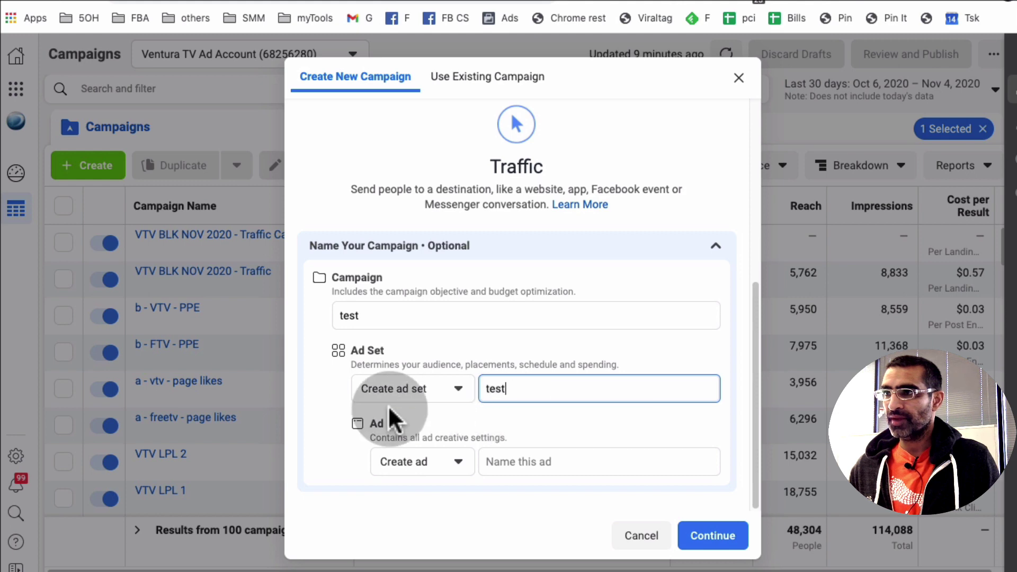
click(519, 463)
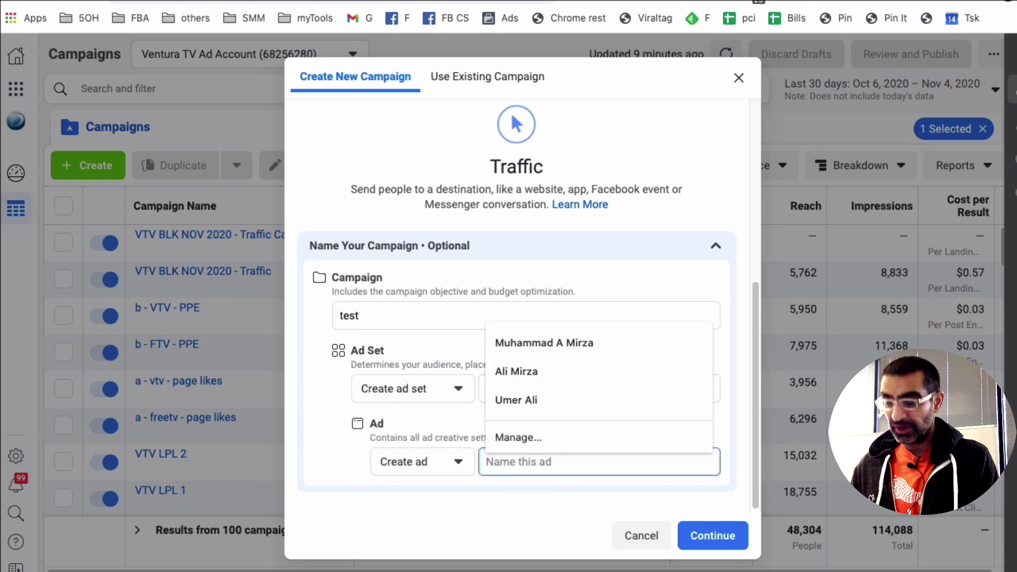
text(test)
click(463, 493)
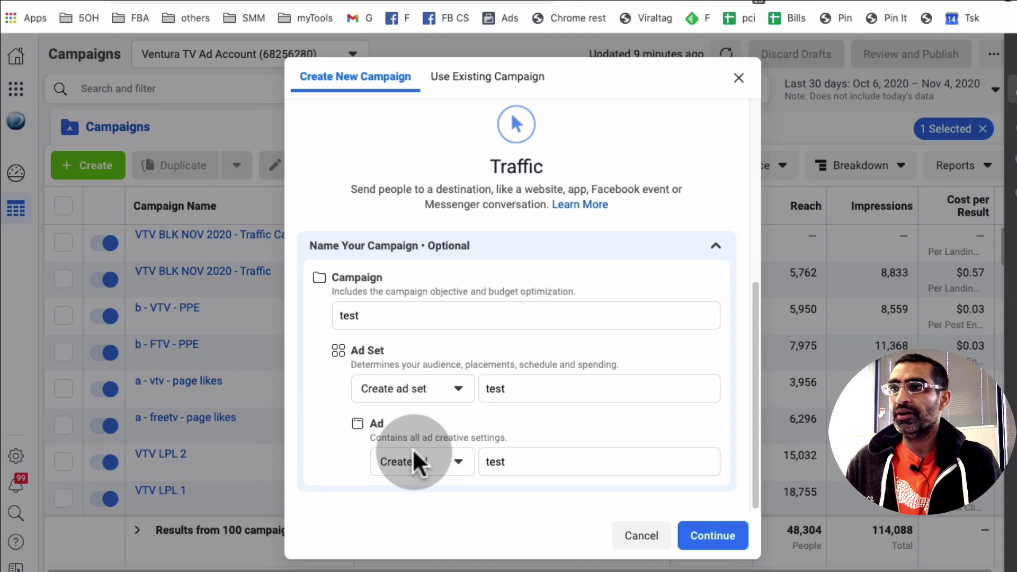
click(712, 536)
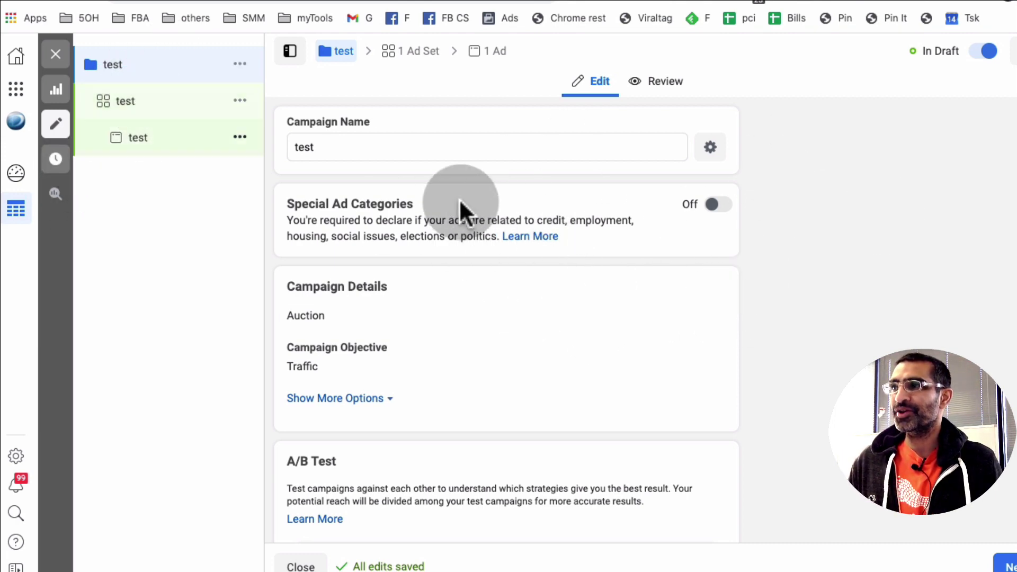
Step: Examine the campaign-level settings, from Special Ad Categories through A/B Test to Campaign Budget Optimization
scroll(516, 273, down, 5)
scroll(471, 233, up, 5)
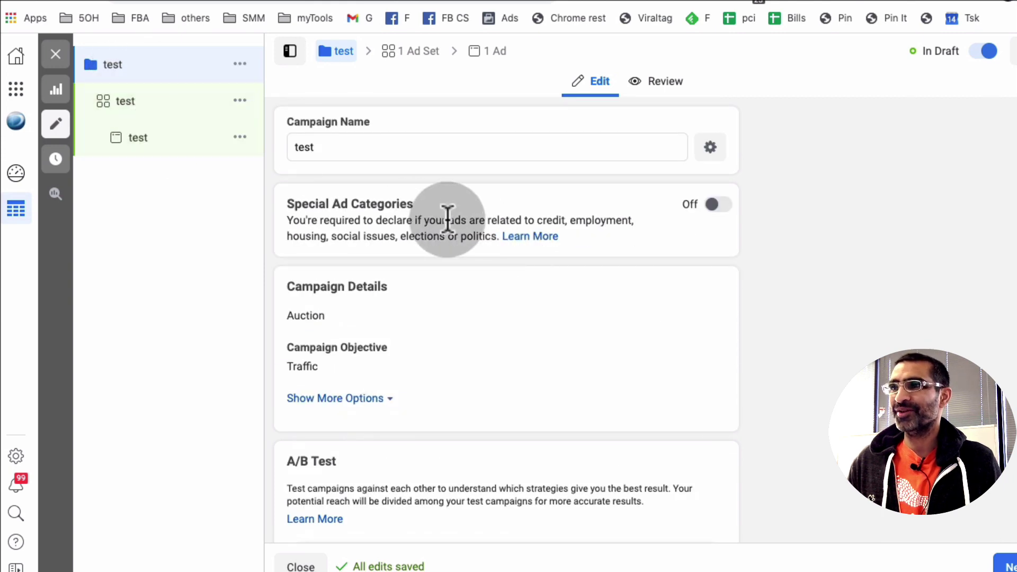
scroll(434, 217, down, 5)
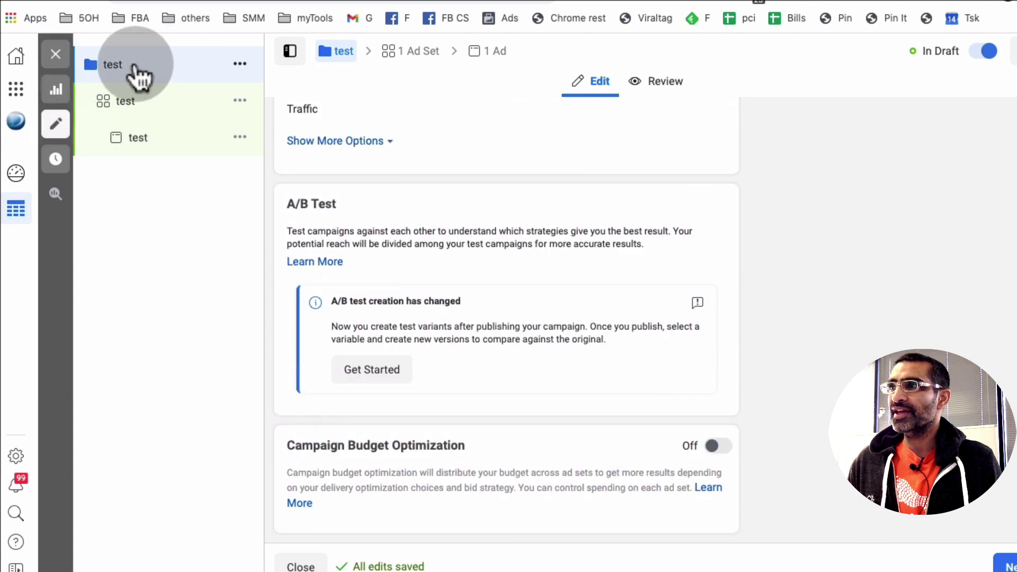
scroll(541, 196, up, 5)
scroll(540, 196, down, 5)
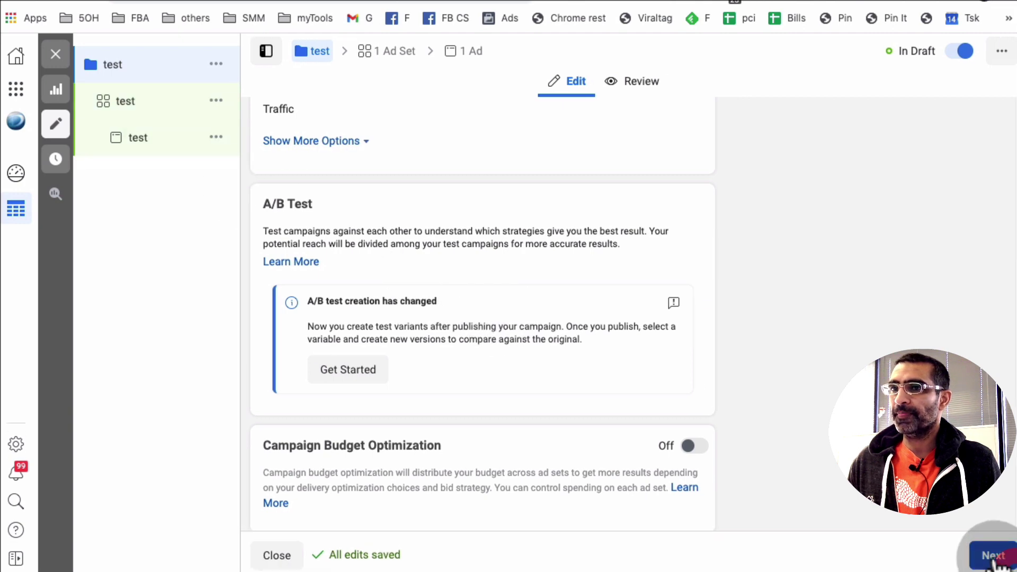
Step: Open the "test" ad set and go through its Traffic destination, Audience and Placements settings
click(132, 101)
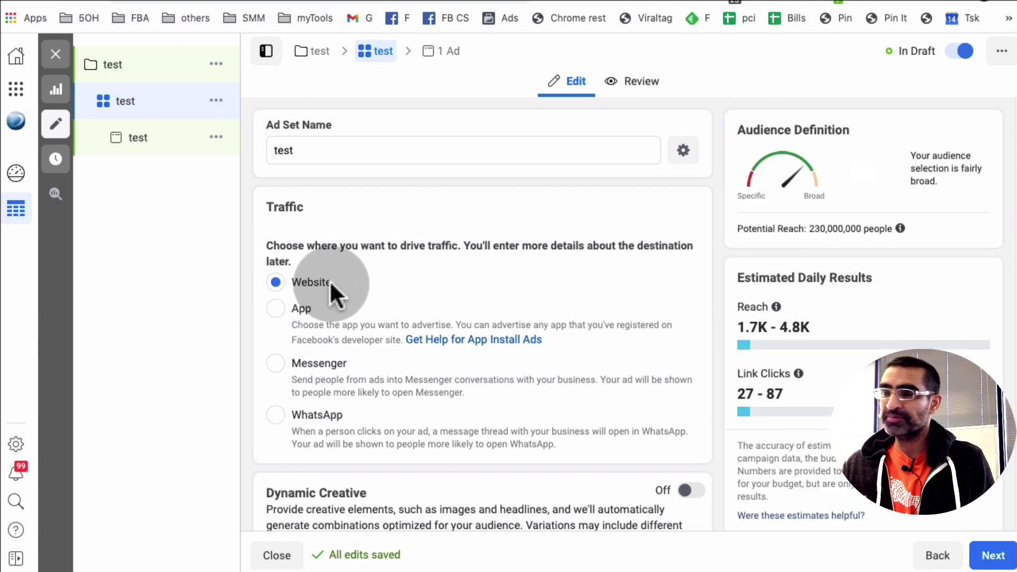
scroll(445, 286, down, 2)
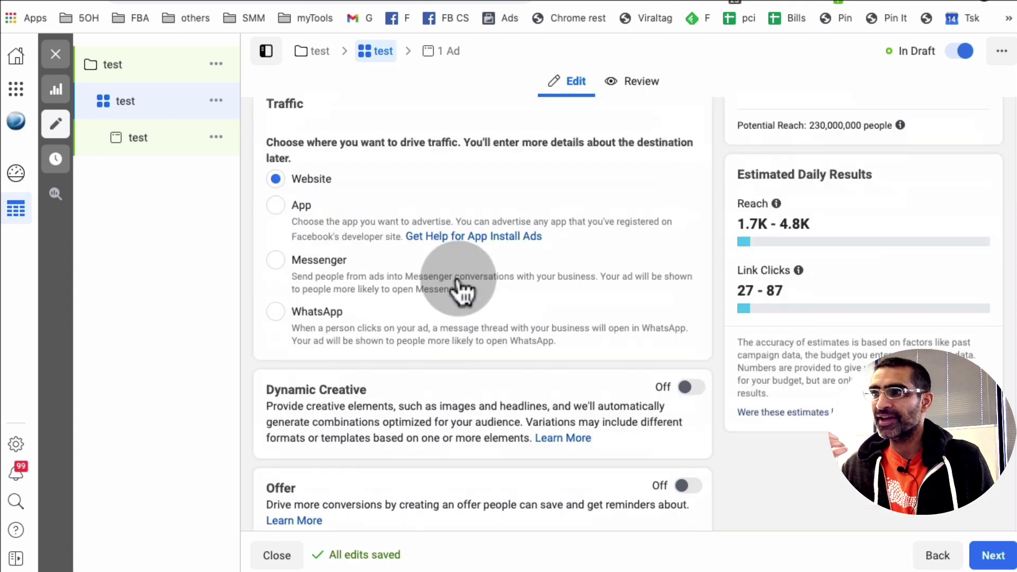
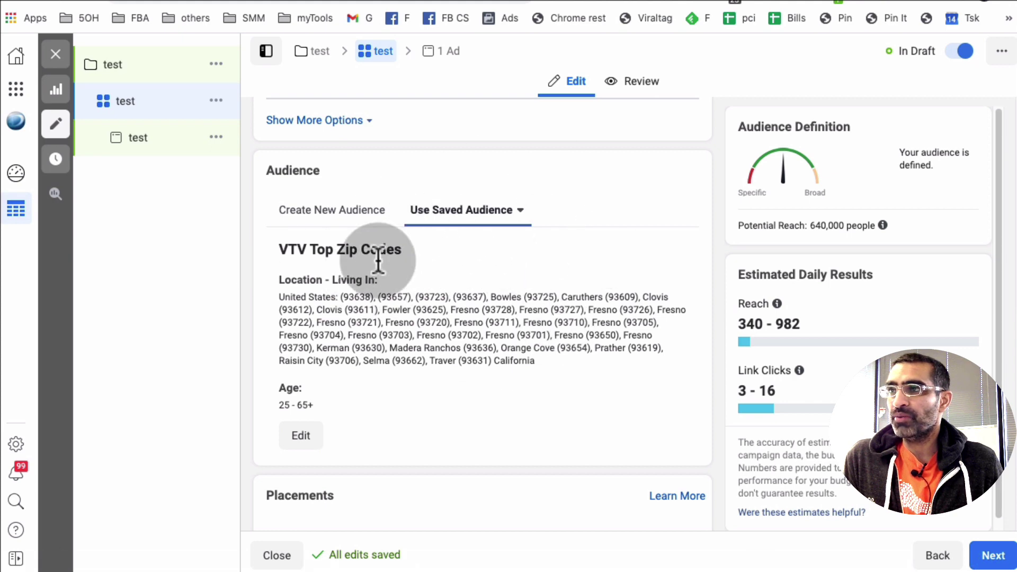
scroll(581, 359, down, 5)
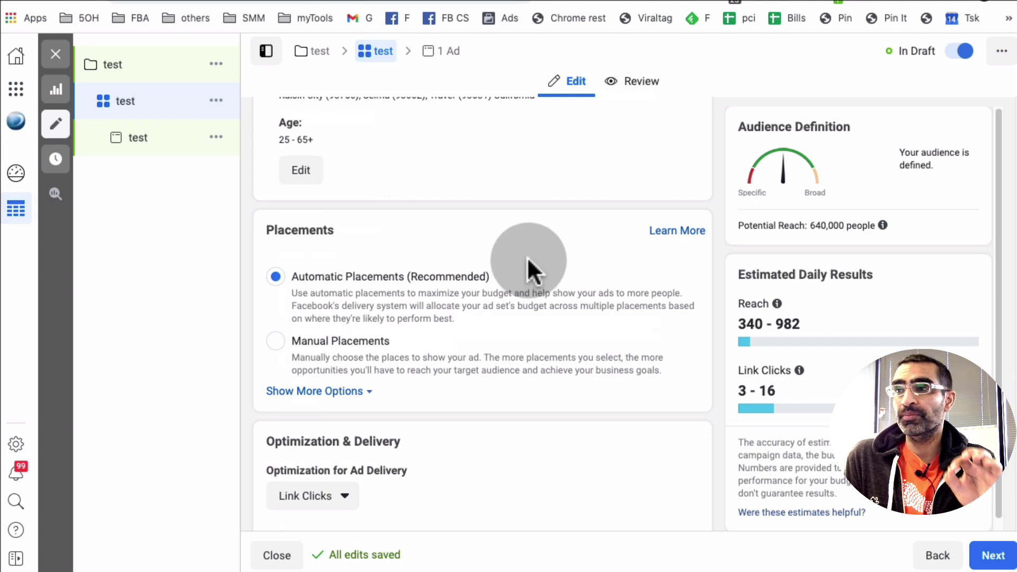
Step: Set the ad set's Optimization for Ad Delivery to Landing Page Views and continue to the ad setup
scroll(527, 260, down, 4)
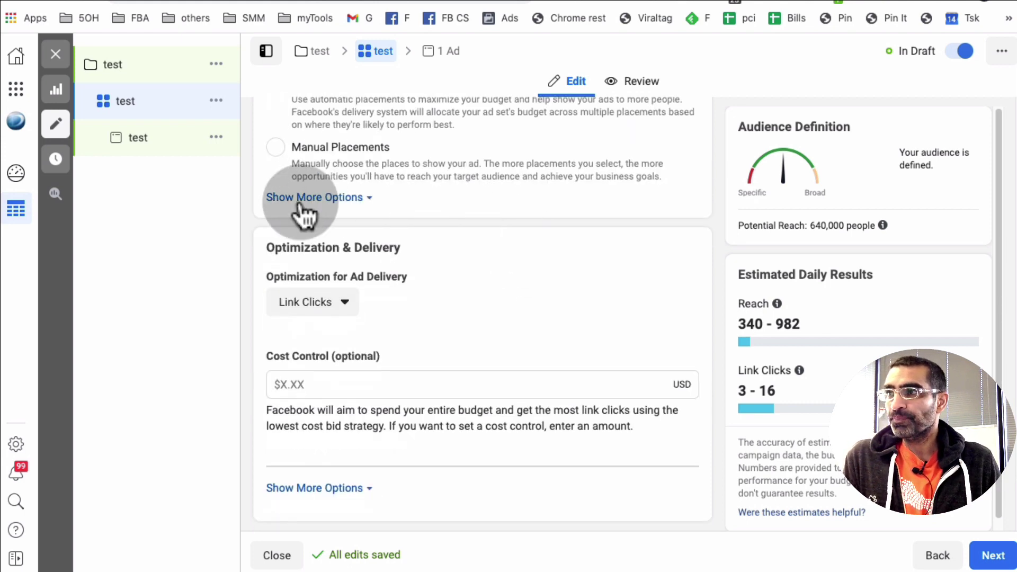
click(332, 304)
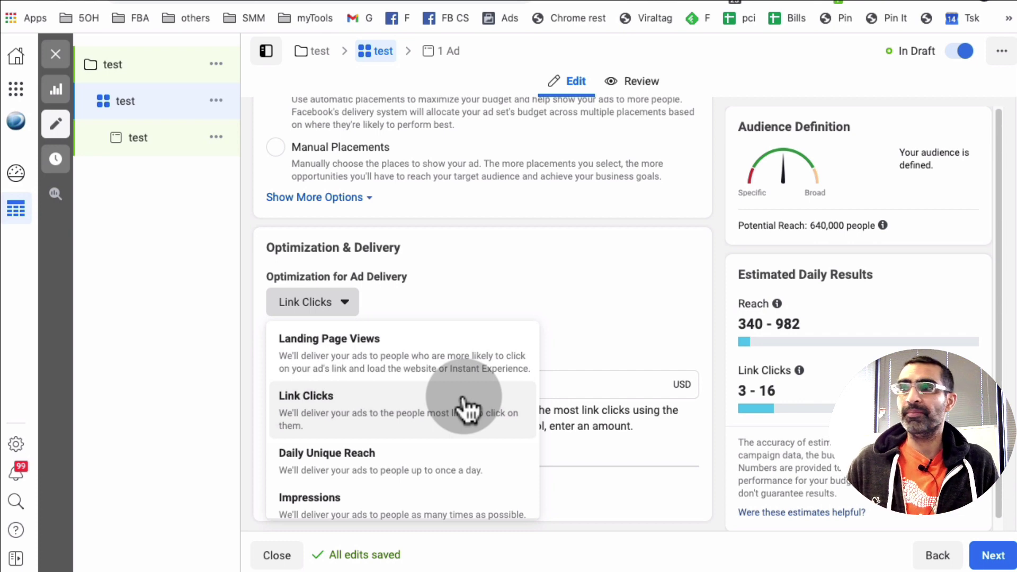
click(407, 365)
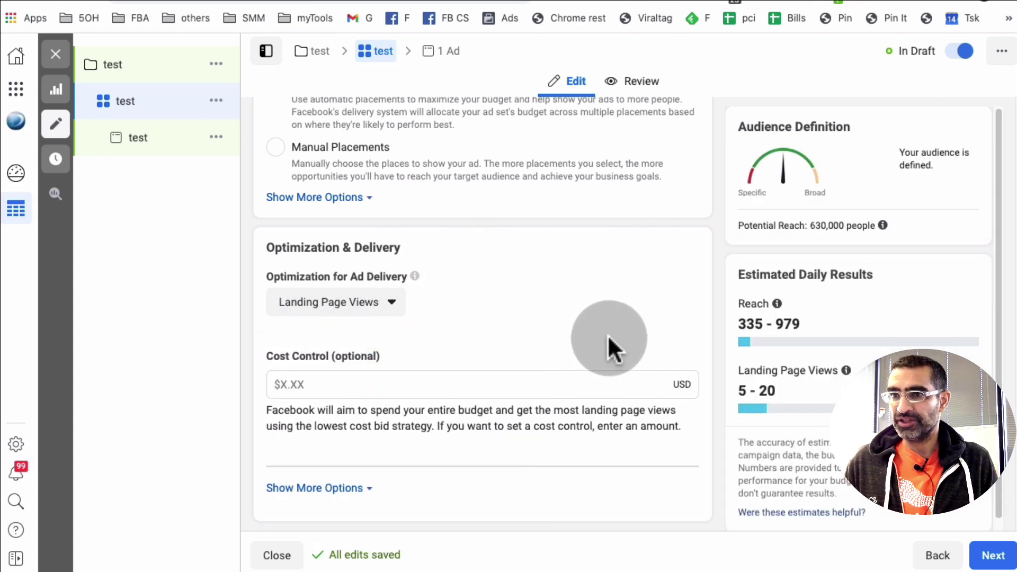
click(993, 555)
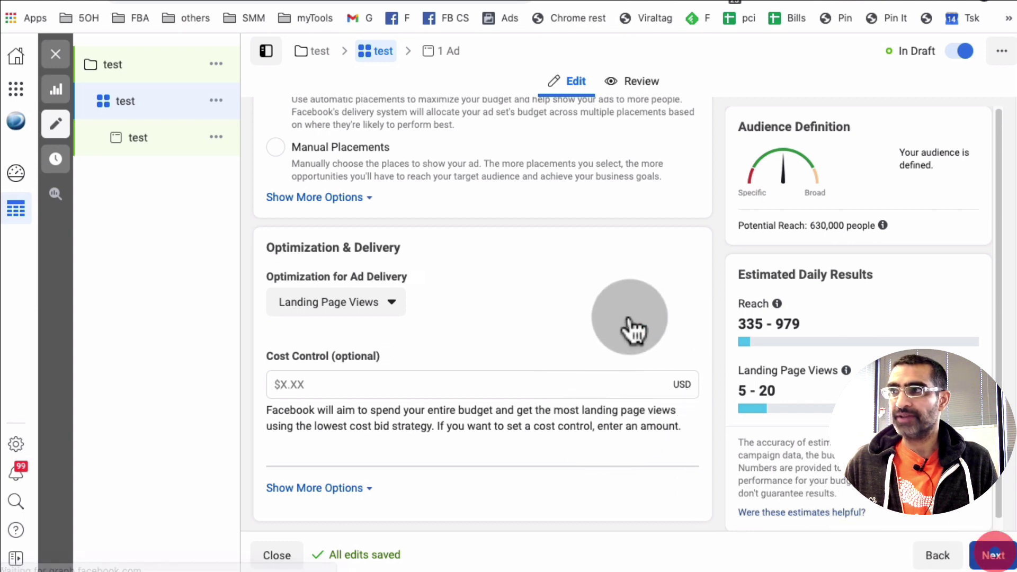
Step: Rename the ad as "test carousel ad"
click(203, 142)
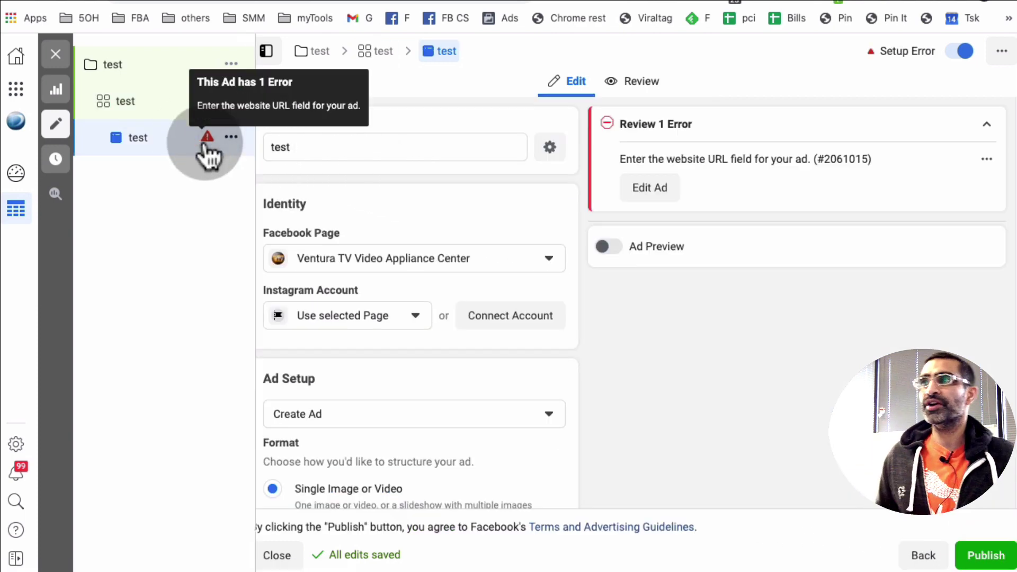
double_click(345, 147)
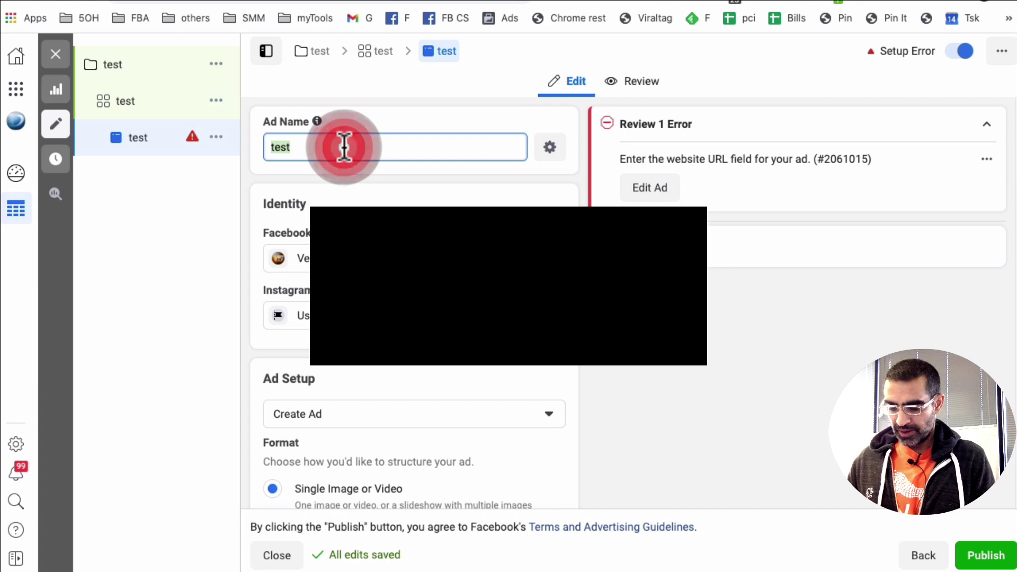
text(test carousel ad)
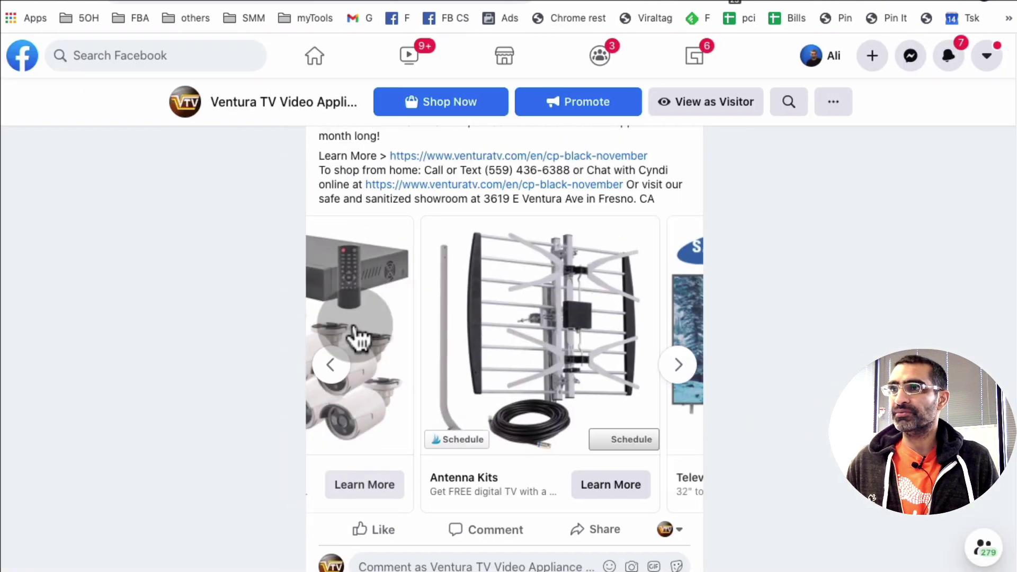
Step: Switch to the Ventura TV Facebook page and browse the product cards in its Black November carousel post
scroll(356, 336, right, 2)
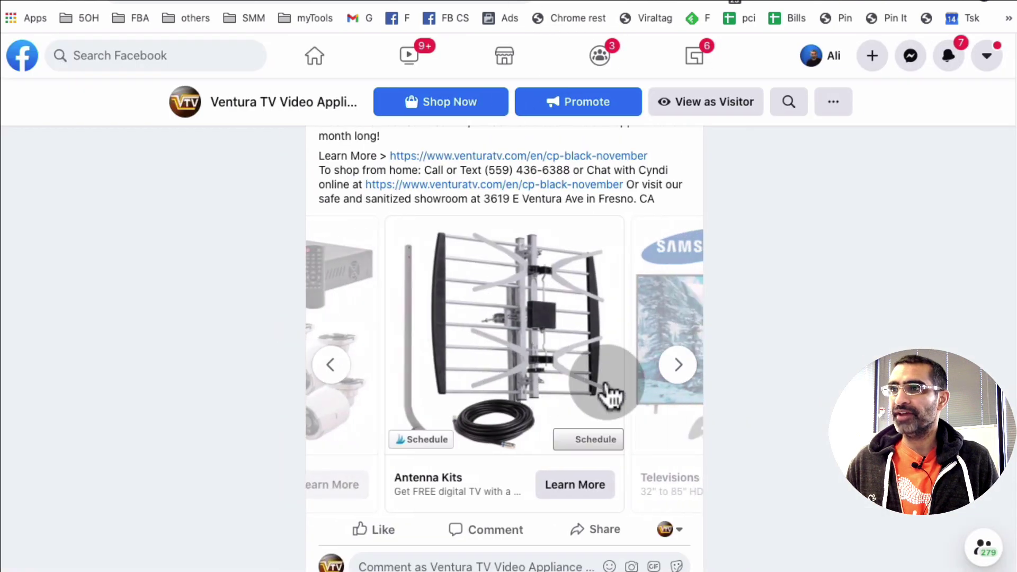
click(672, 369)
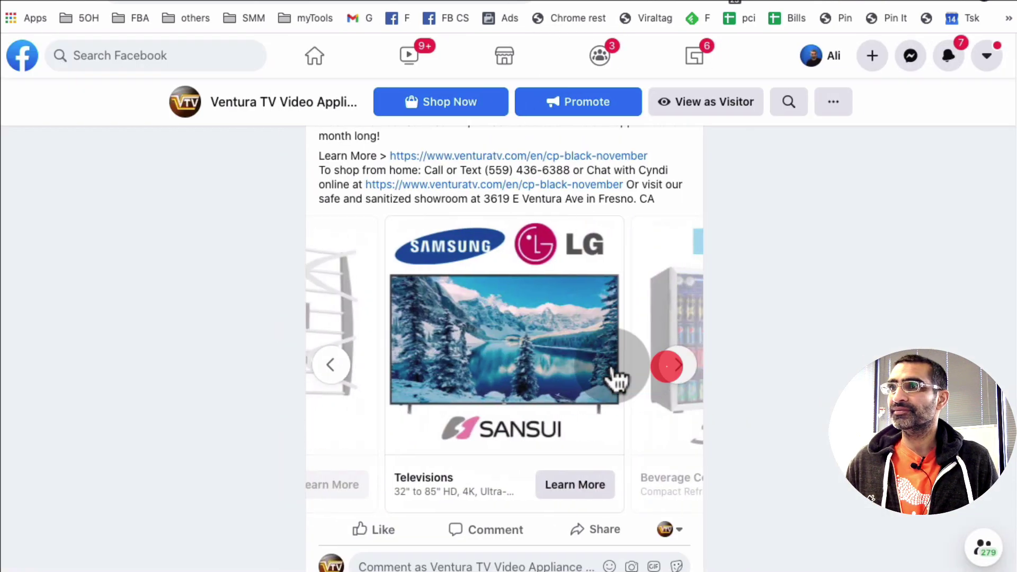
click(324, 365)
click(323, 365)
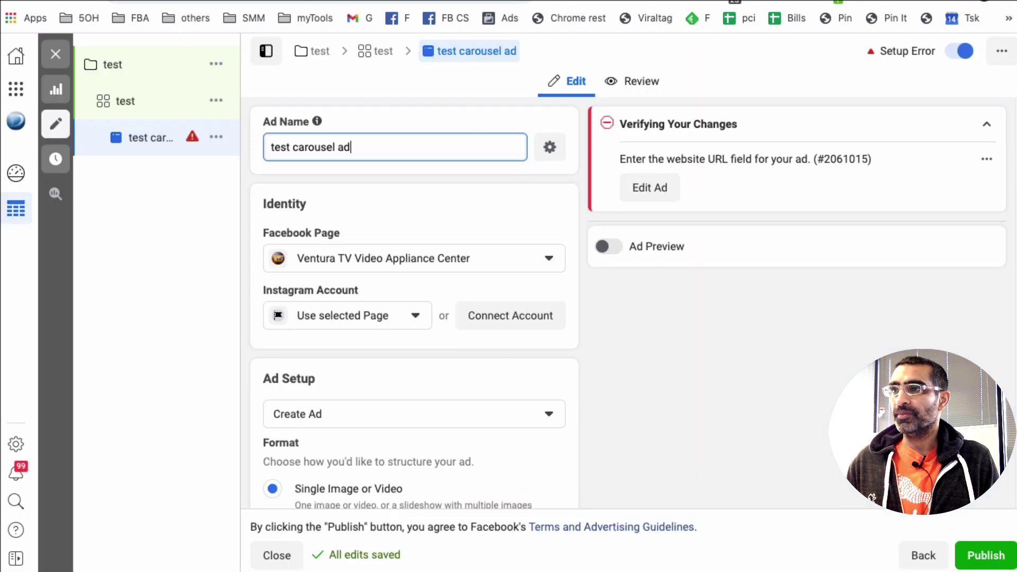
Step: Choose venturatvappliance as the Instagram account in the carousel ad's identity settings
scroll(555, 370, down, 1)
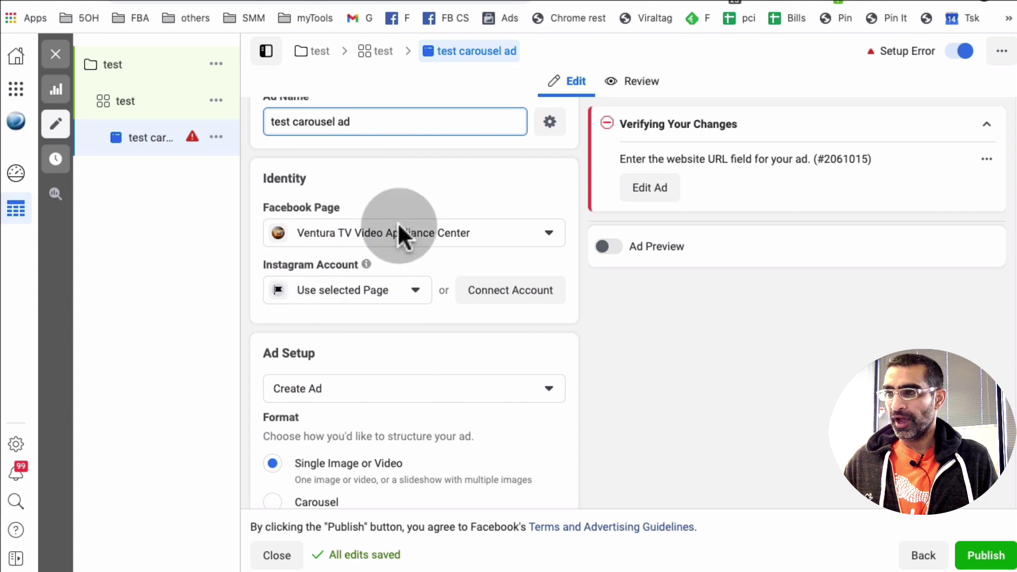
click(400, 294)
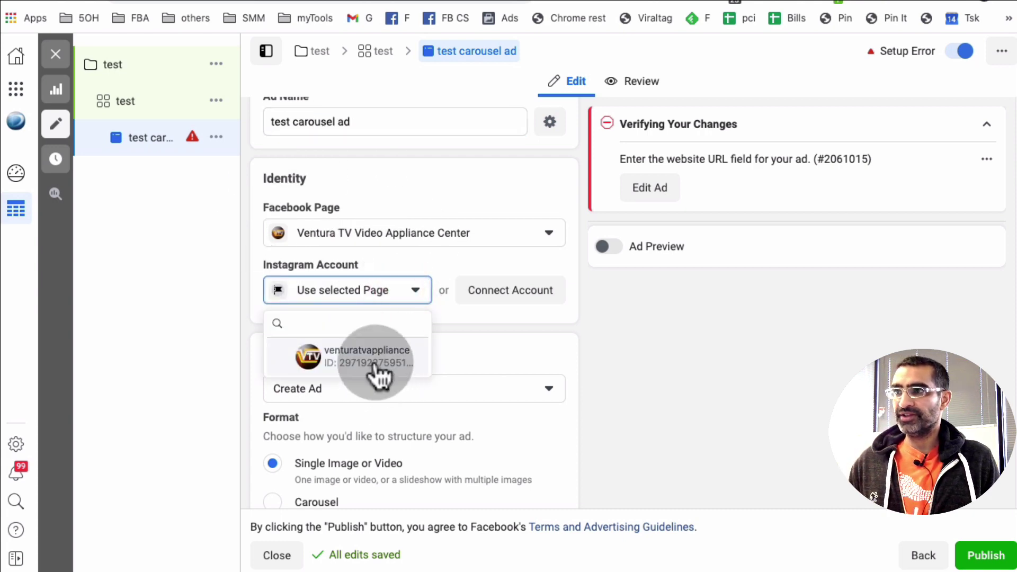
click(392, 359)
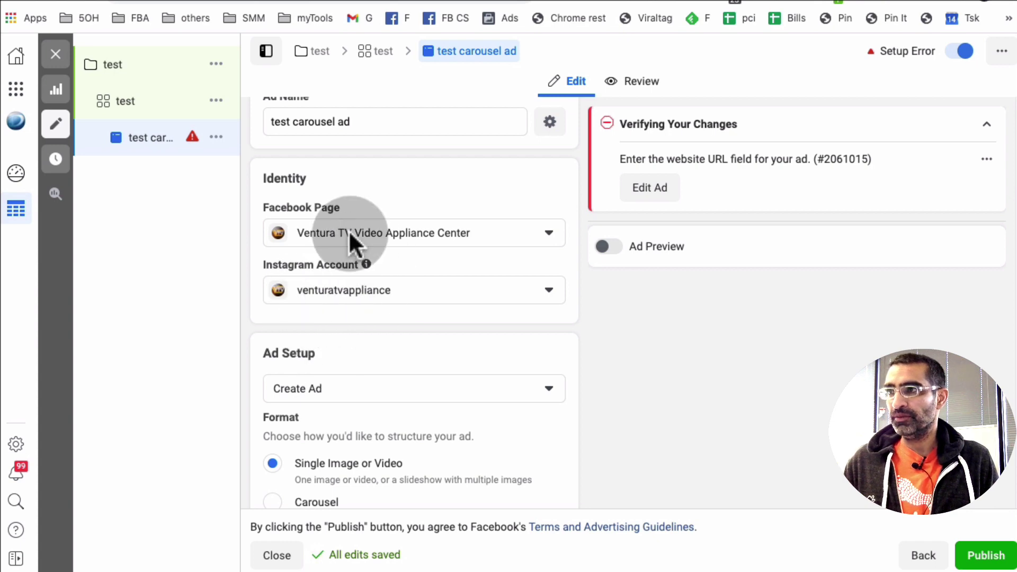
Step: Set the ad's format to Carousel in the Ad Setup section
scroll(425, 318, down, 3)
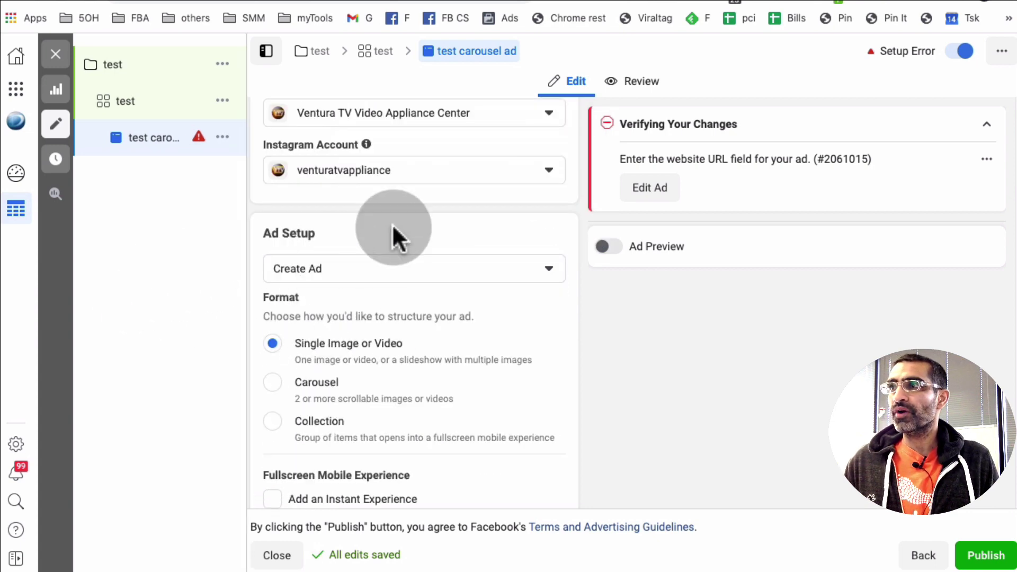
scroll(470, 370, down, 2)
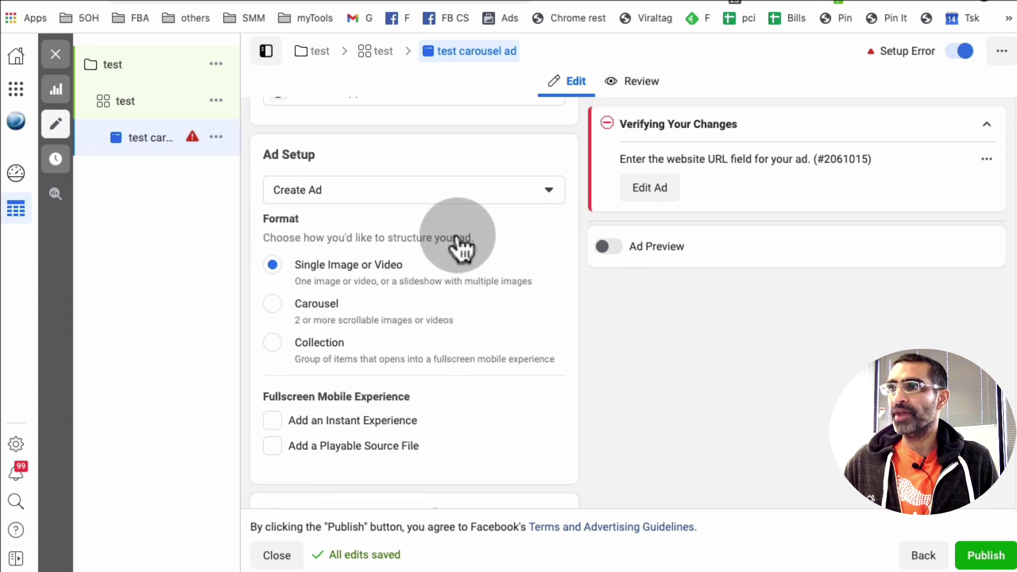
click(256, 311)
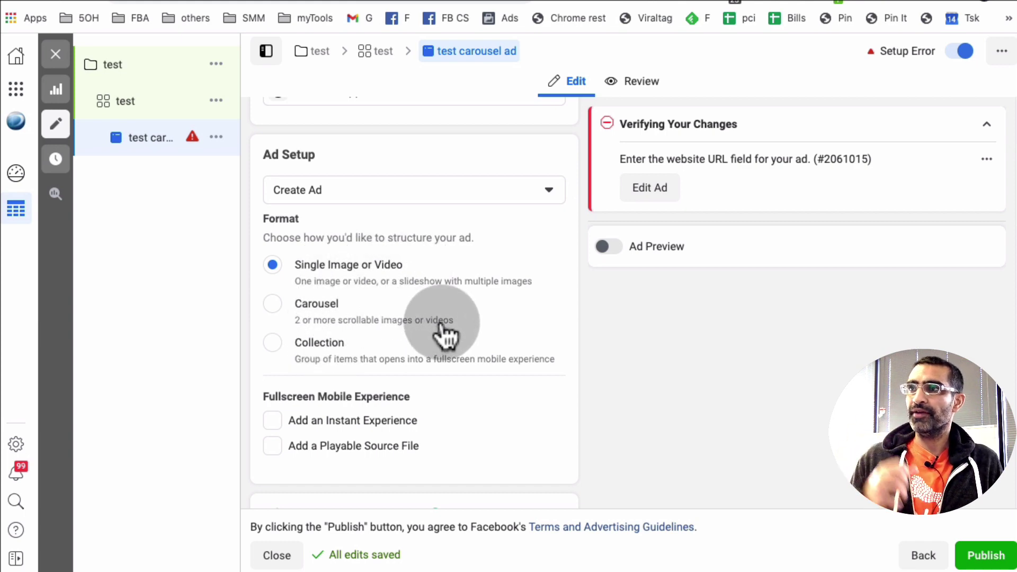
click(378, 328)
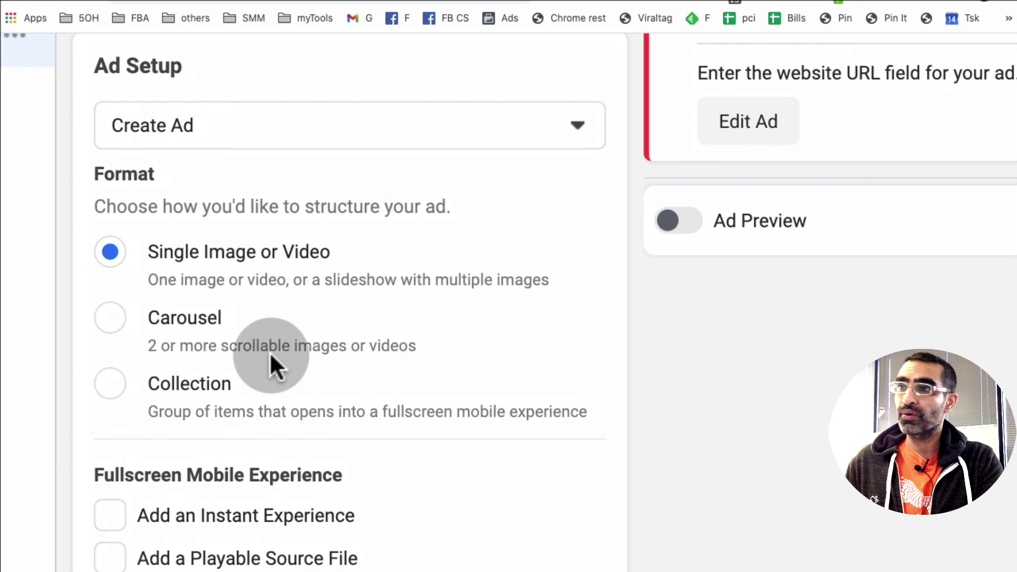
click(113, 312)
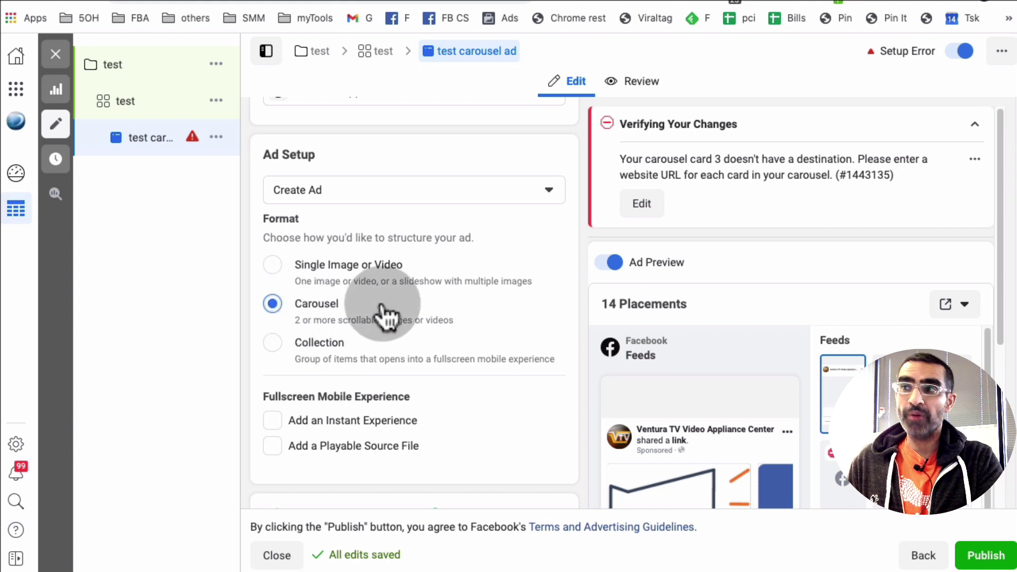
Step: Examine the Ad Creative section and the image, headline, description and website URL fields of the first carousel card
scroll(430, 299, down, 4)
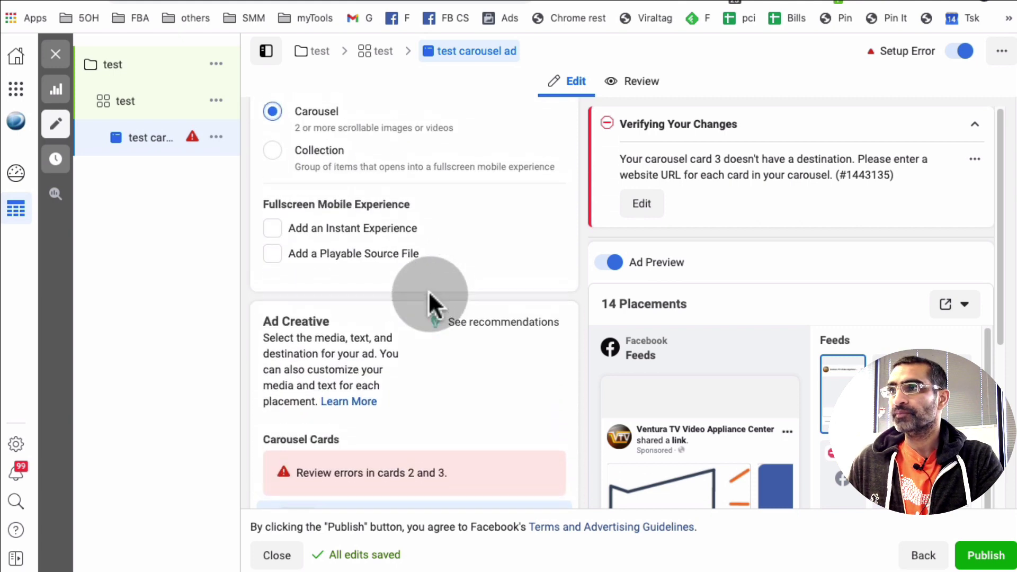
scroll(430, 299, up, 1)
scroll(430, 299, down, 2)
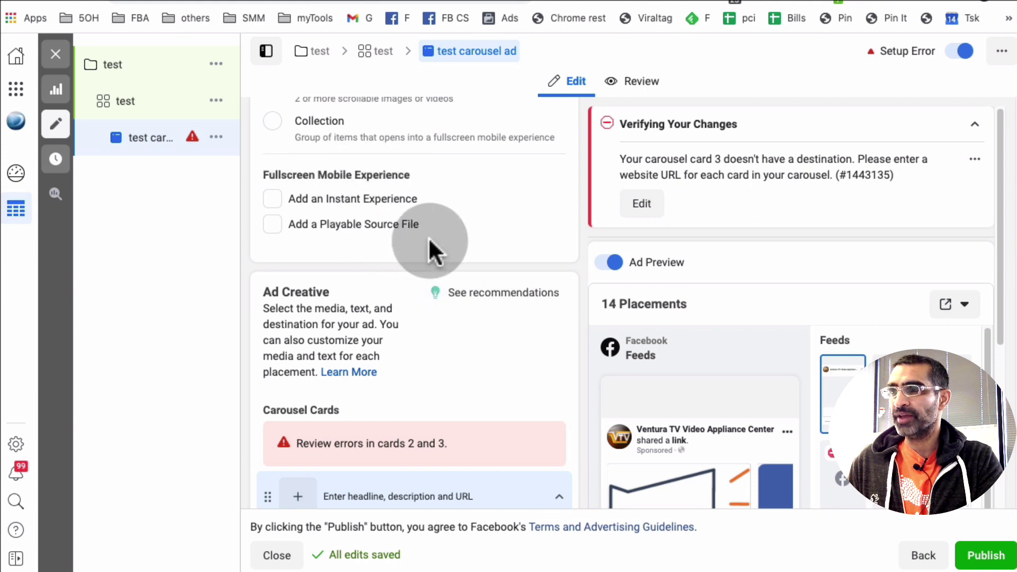
scroll(429, 241, down, 3)
scroll(429, 241, down, 2)
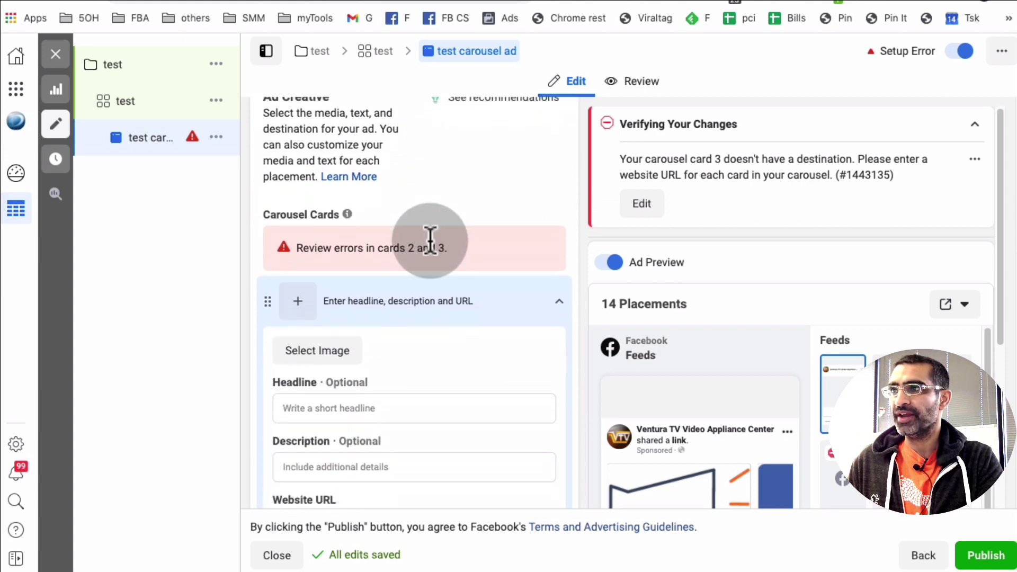
scroll(431, 238, down, 1)
scroll(430, 238, down, 1)
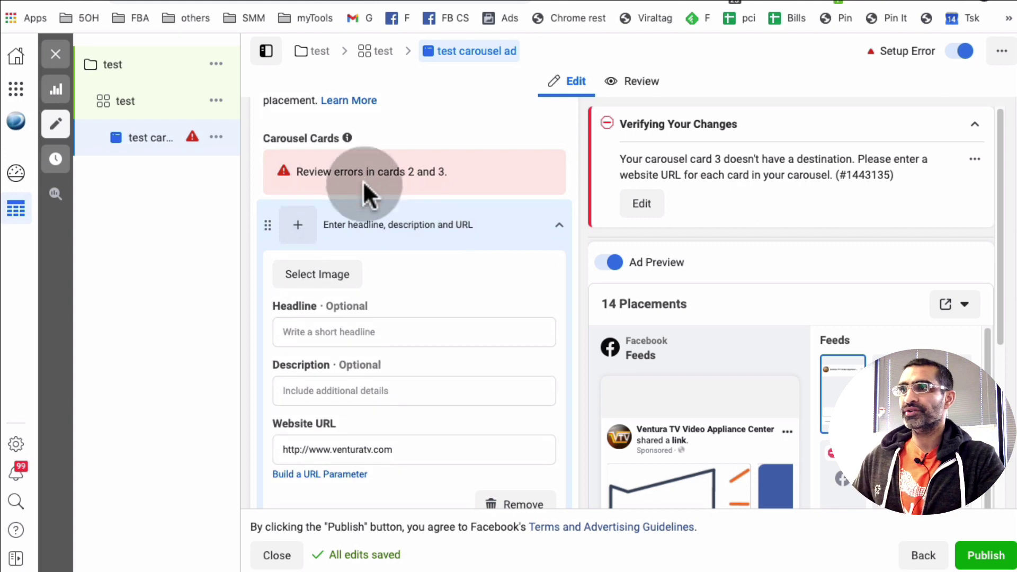
triple_click(294, 135)
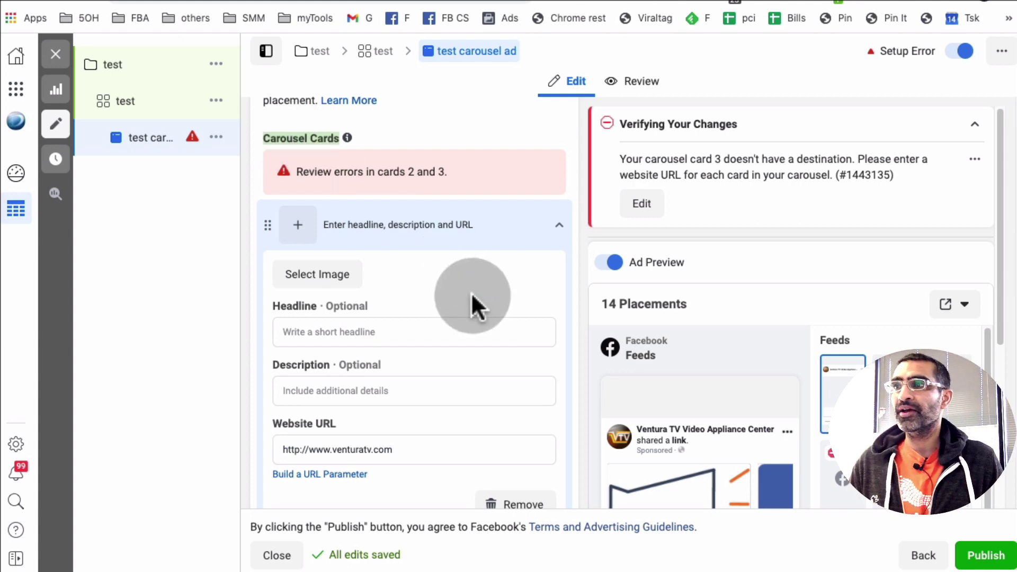
scroll(472, 291, down, 1)
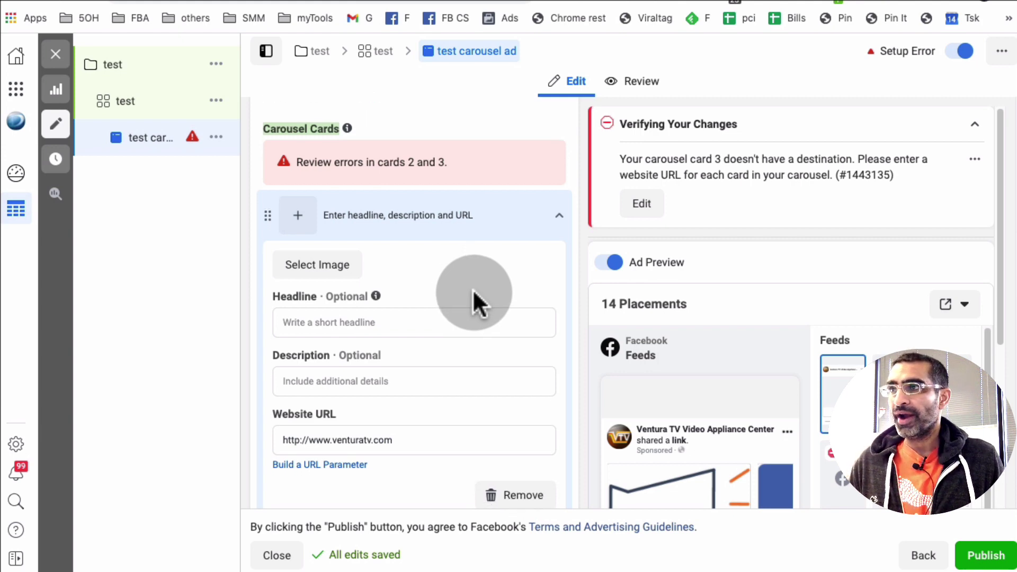
scroll(443, 233, down, 1)
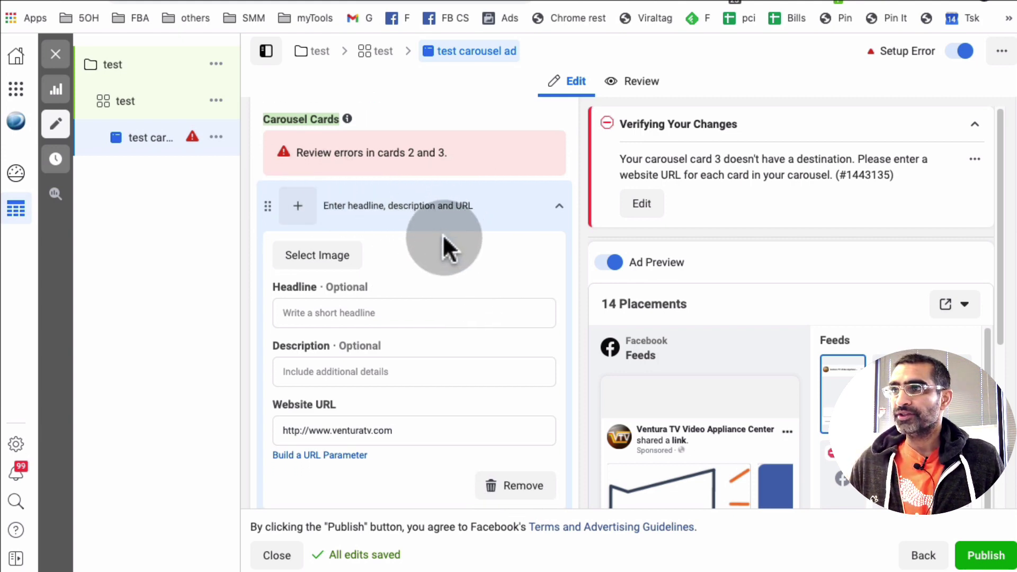
Step: Add kitchens.jpg from the account images to the first carousel card
click(325, 255)
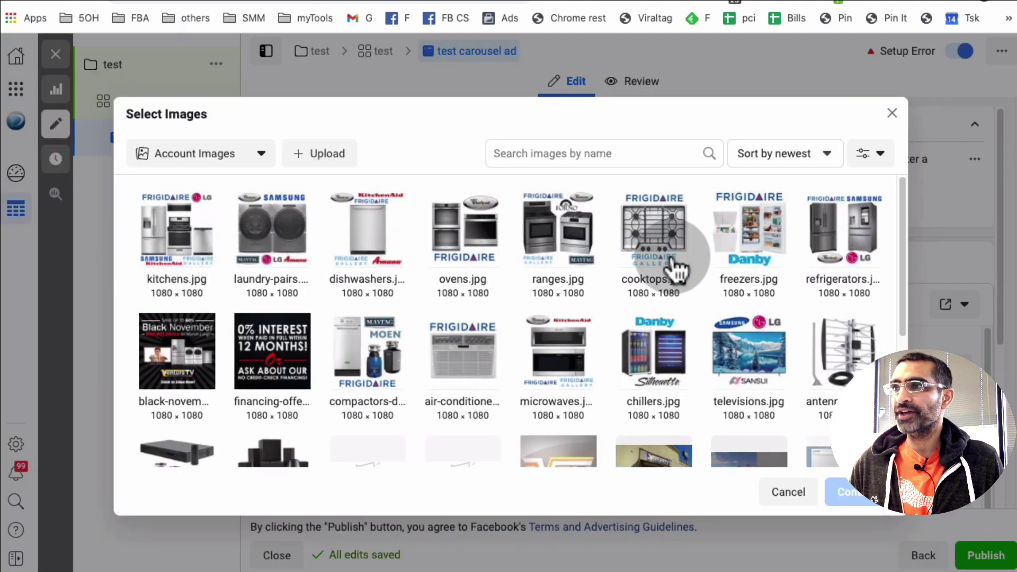
click(170, 234)
click(859, 498)
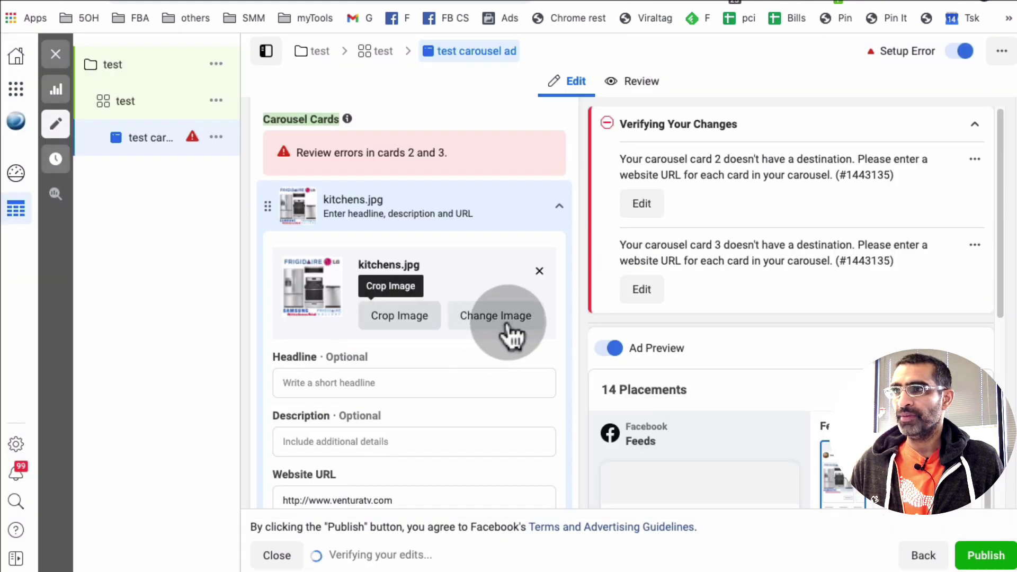
Step: Give the kitchens card the headline "Kitchen 60% off" and the description "Stop by the store and save up to 60%"
click(342, 364)
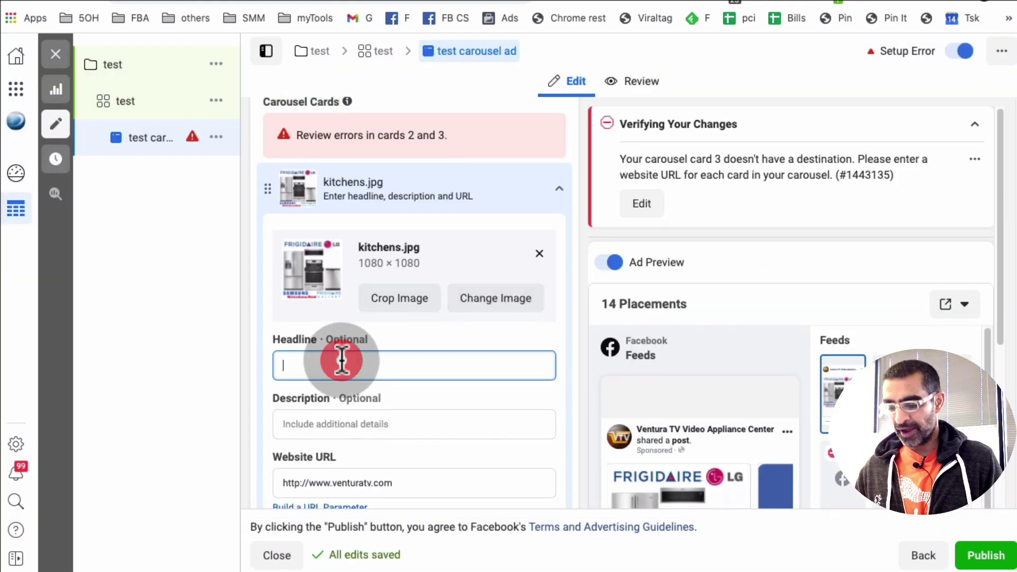
text(Kitchen)
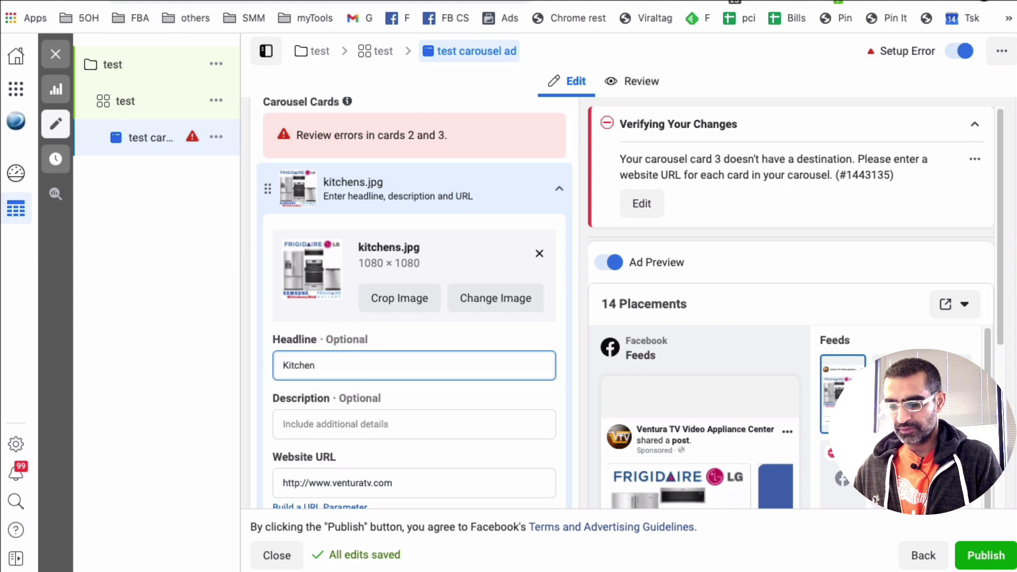
text( 60% off)
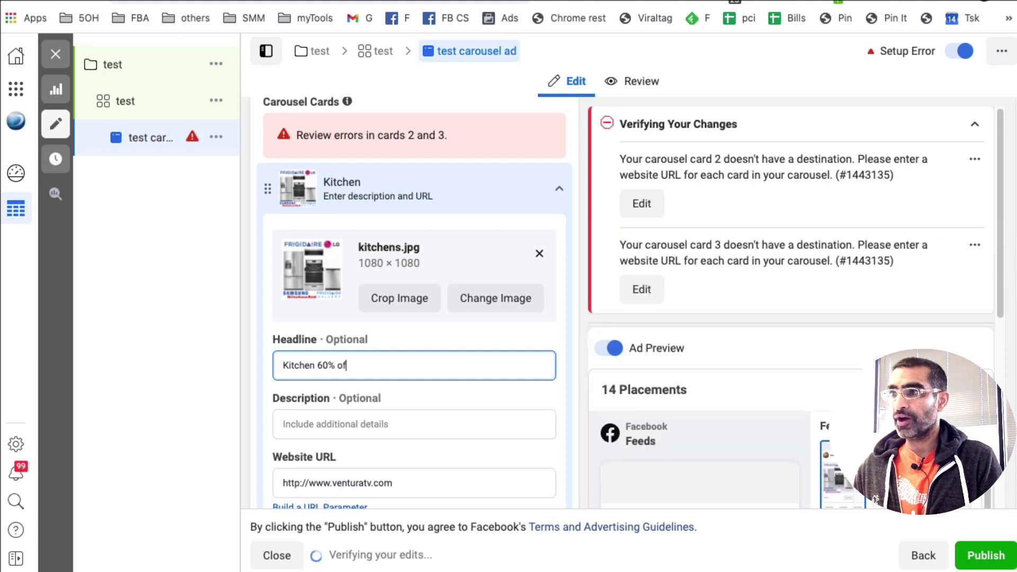
click(348, 372)
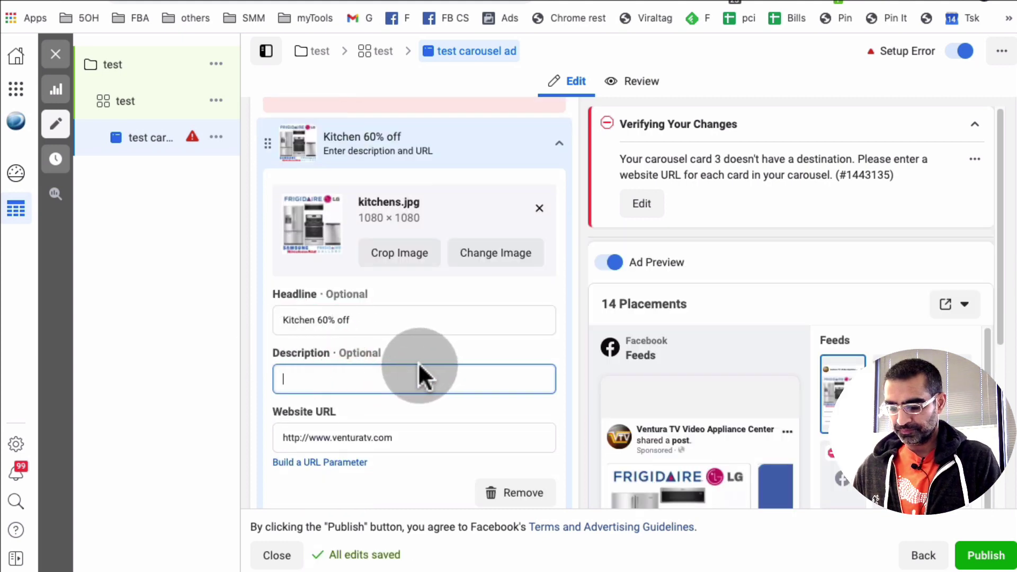
text(Stop by the store and save up to 60%)
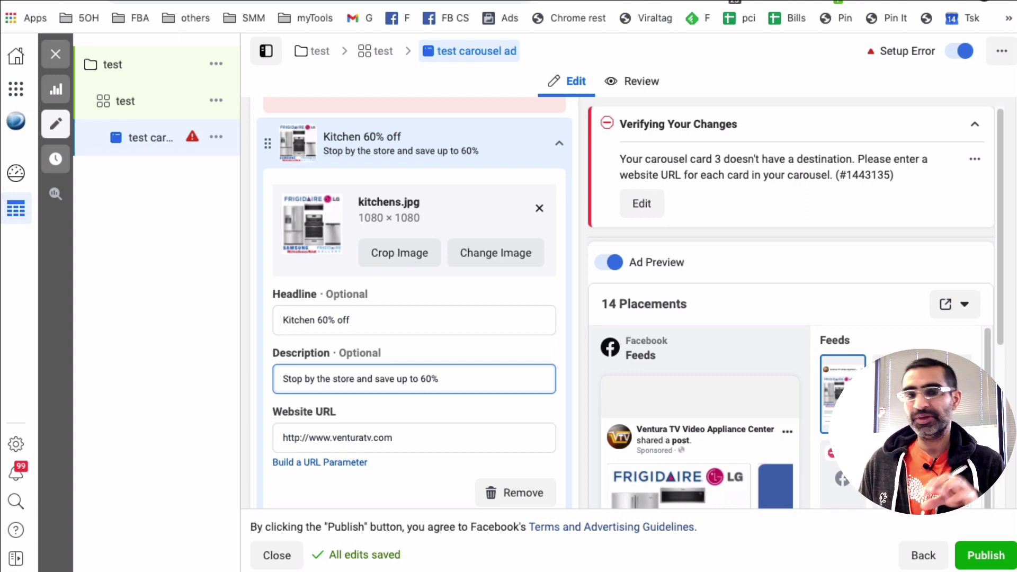
Step: Check how the kitchens card's image, headline and description appear in the Facebook Feeds ad preview
scroll(459, 326, down, 1)
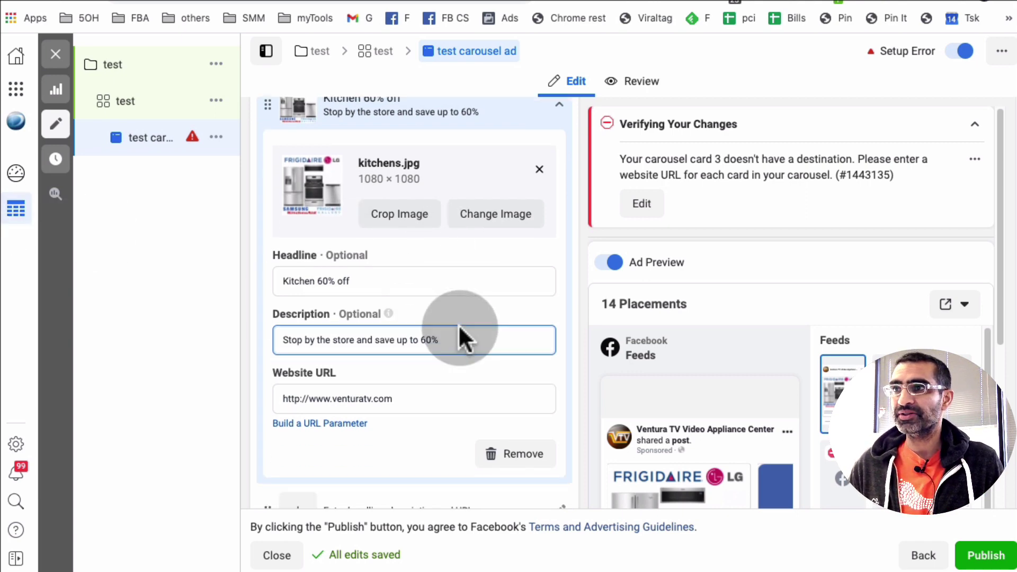
scroll(715, 307, down, 5)
scroll(363, 318, down, 2)
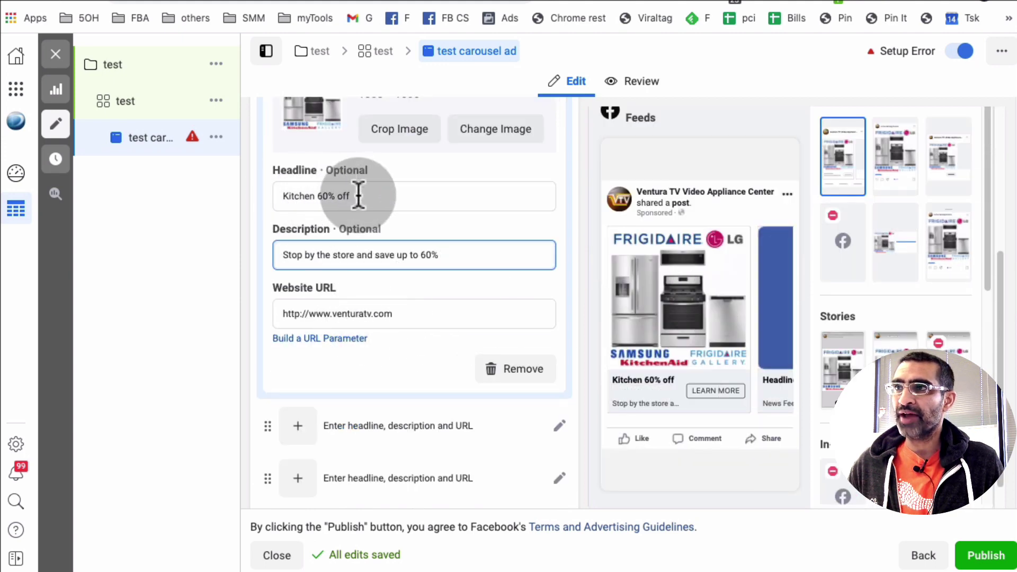
click(639, 378)
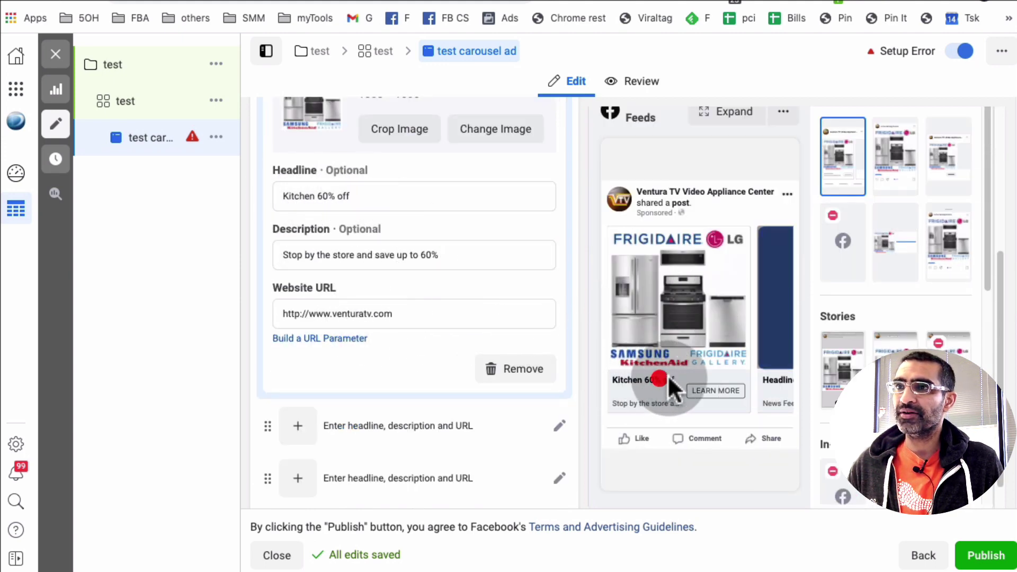
Step: Examine the description and website URL set for the kitchens carousel card
click(409, 254)
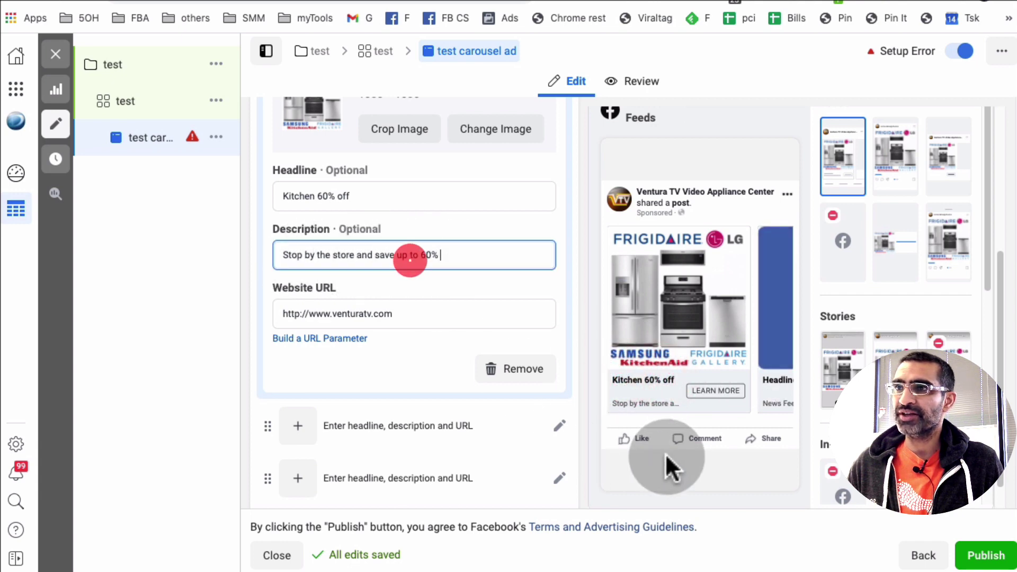
click(431, 313)
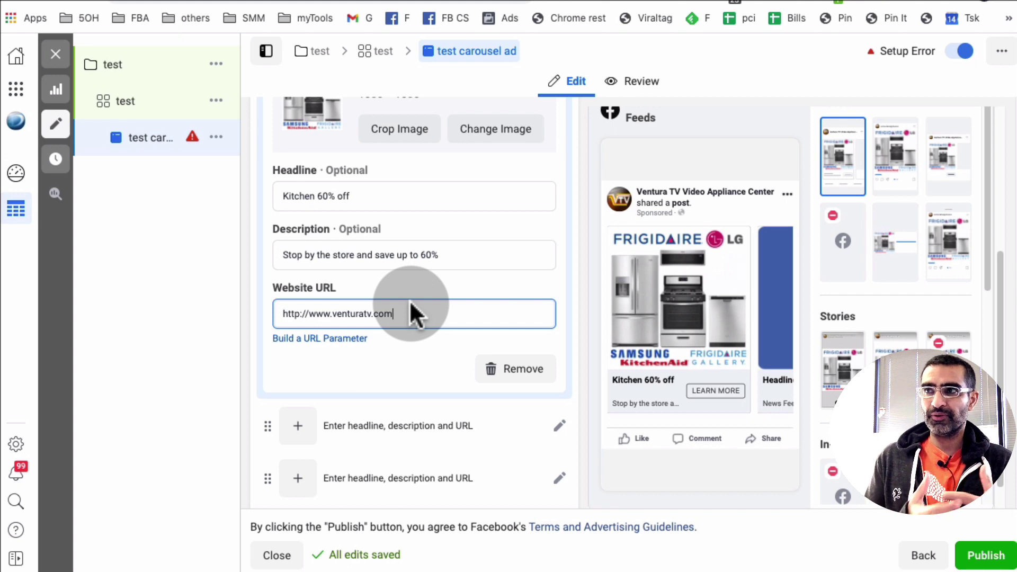
drag(416, 312, 284, 313)
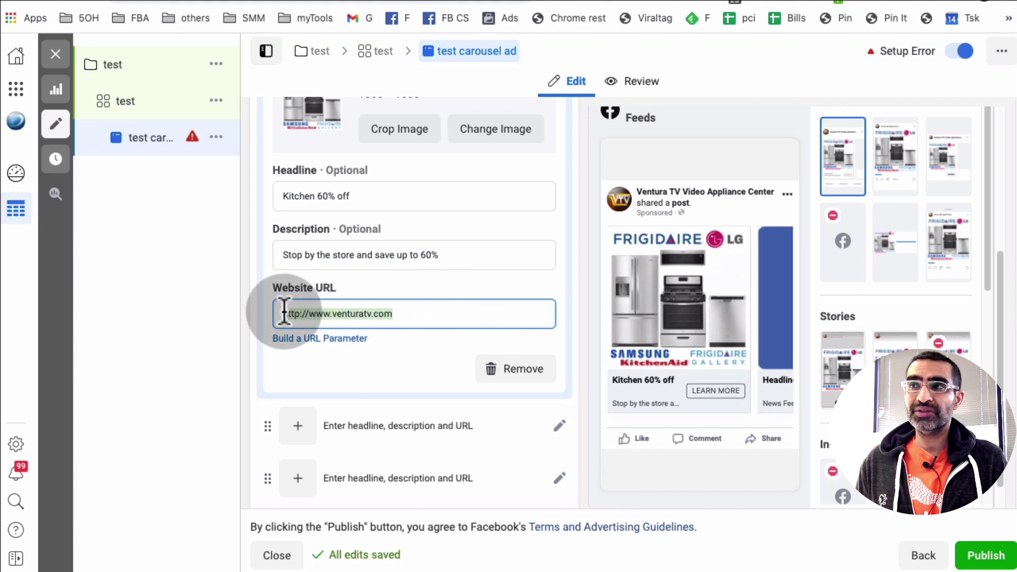
click(291, 287)
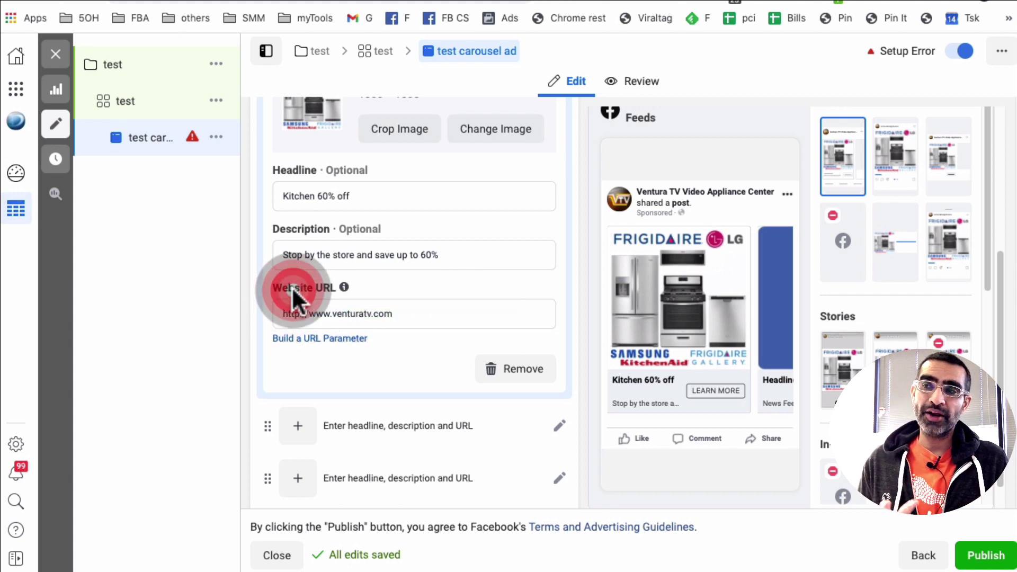
drag(277, 313, 399, 315)
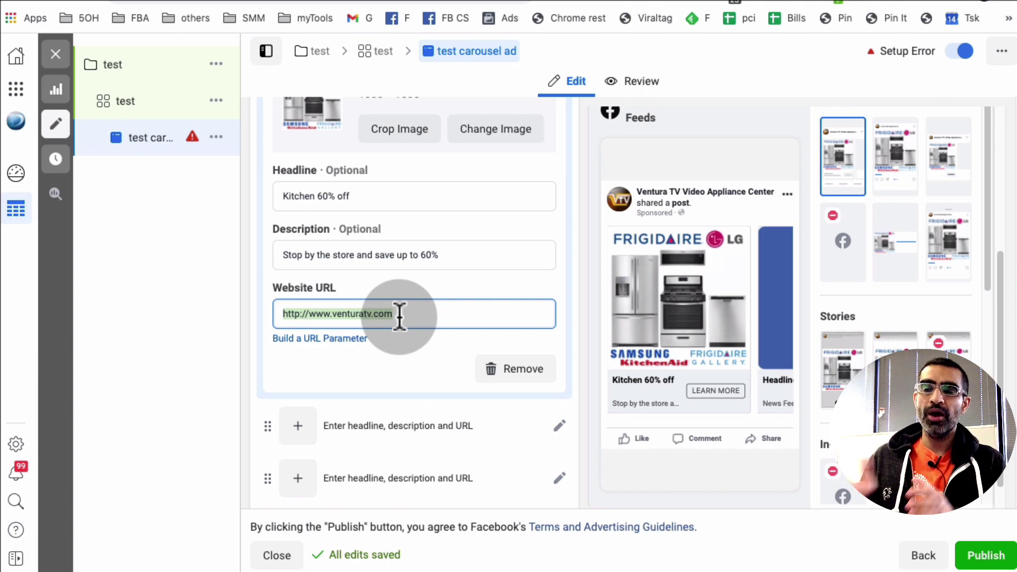
double_click(433, 314)
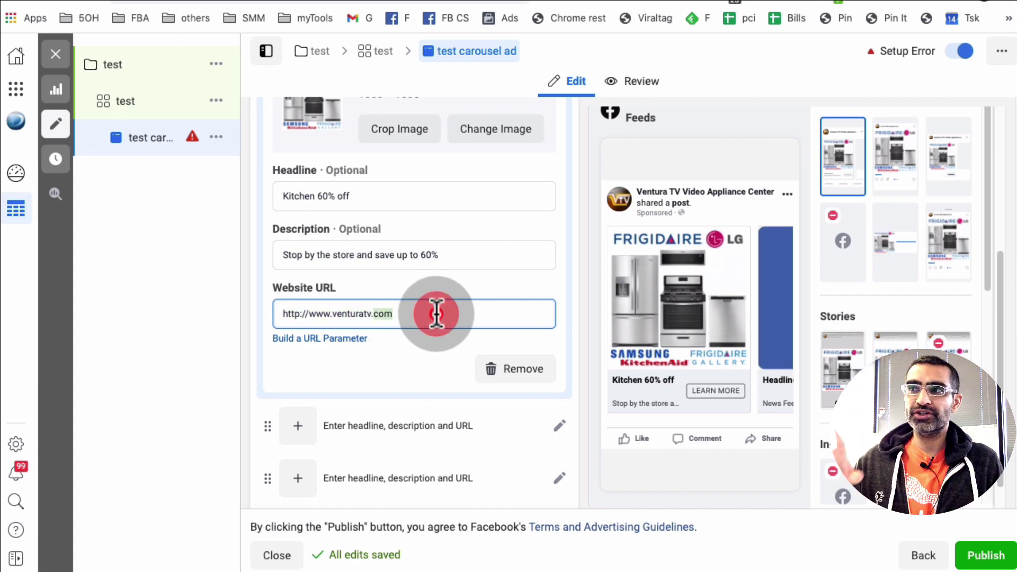
click(436, 313)
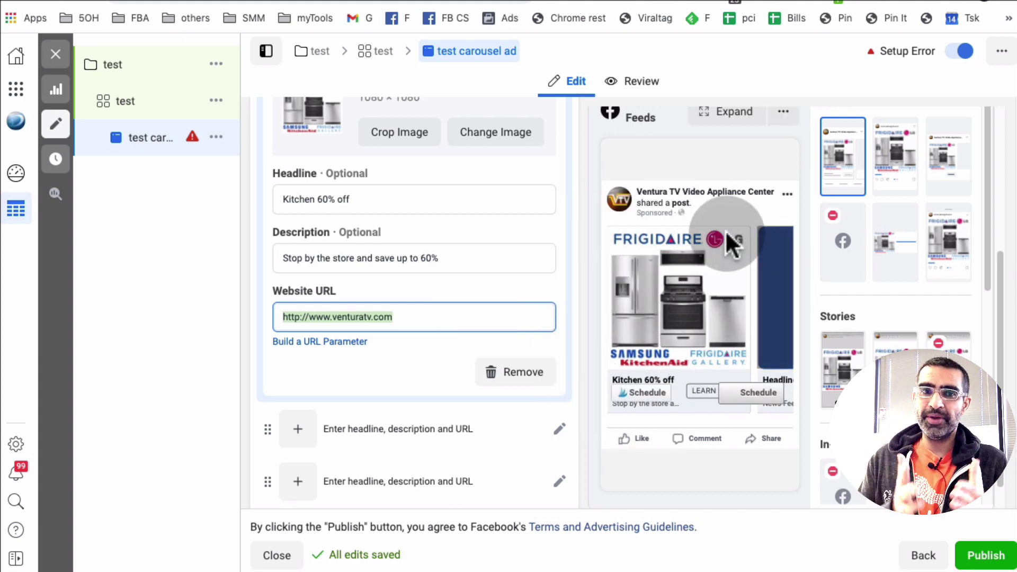
Step: Expand the second carousel card and add laundry-pairs.jpg to it from the account images
scroll(469, 270, down, 3)
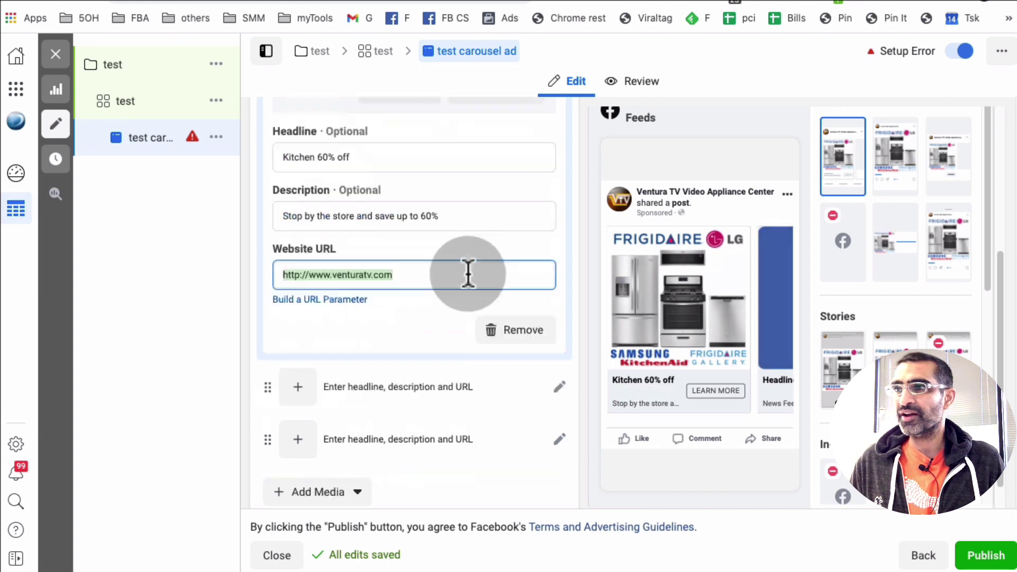
click(559, 289)
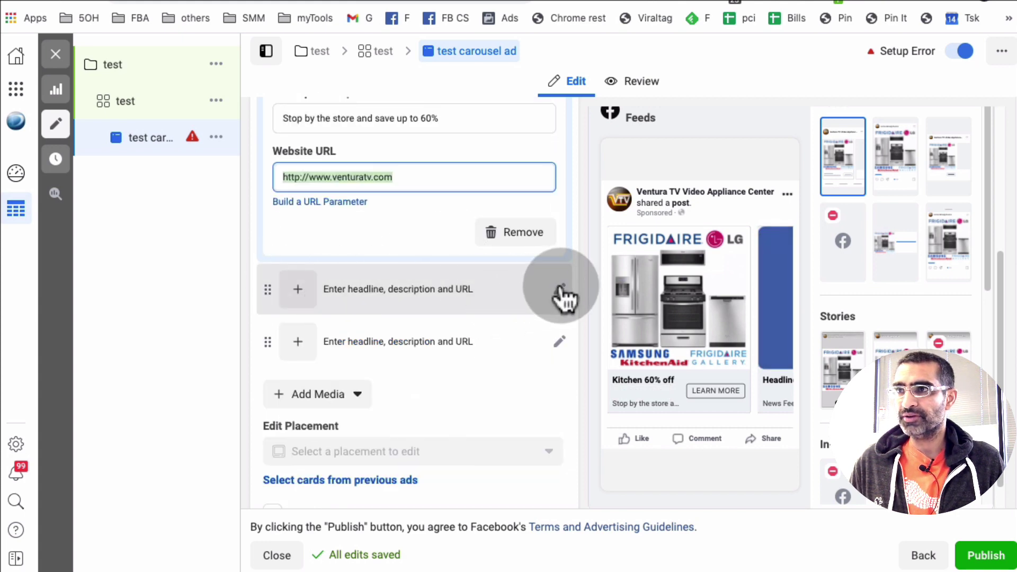
scroll(336, 267, up, 3)
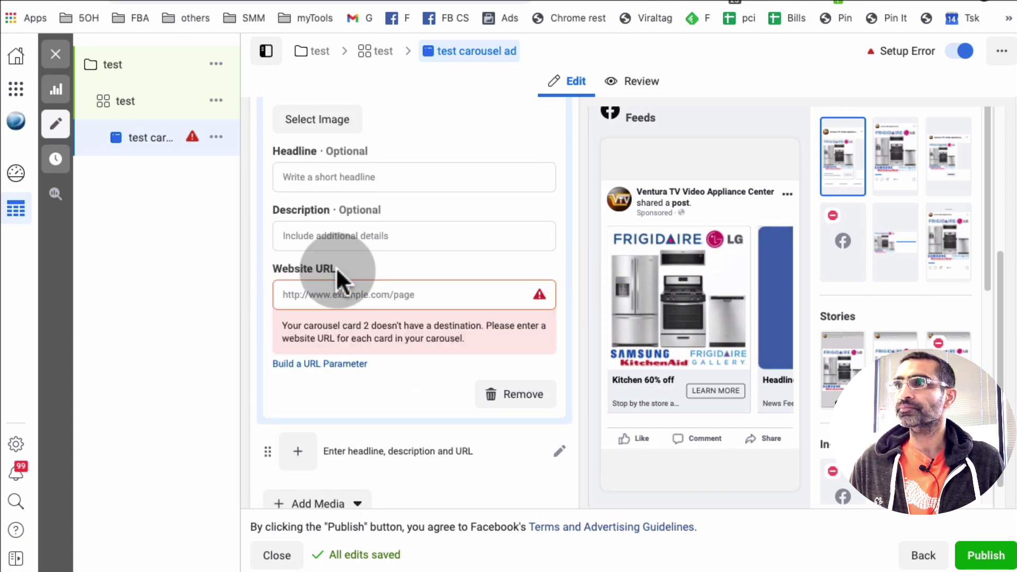
scroll(479, 294, up, 2)
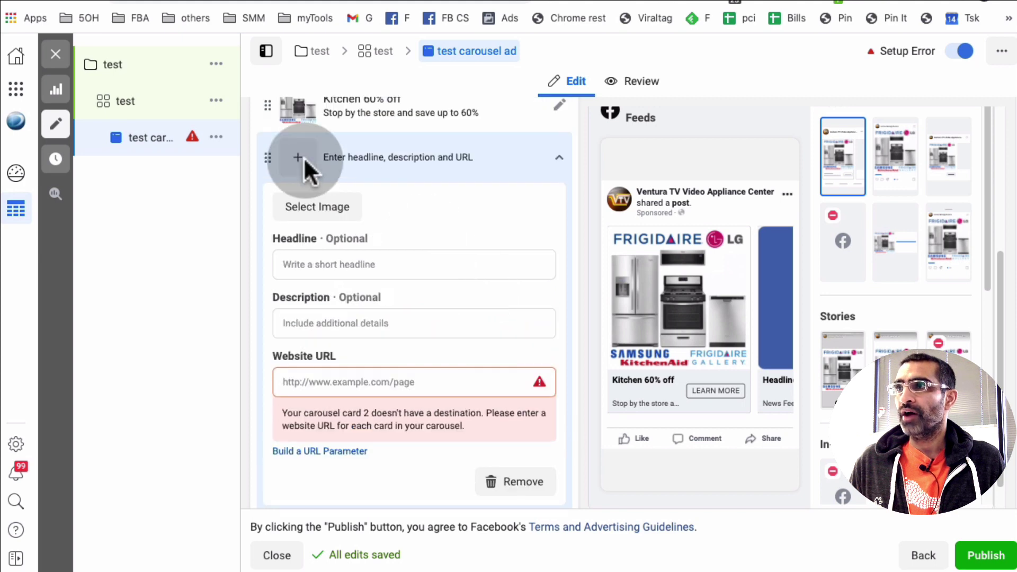
click(316, 207)
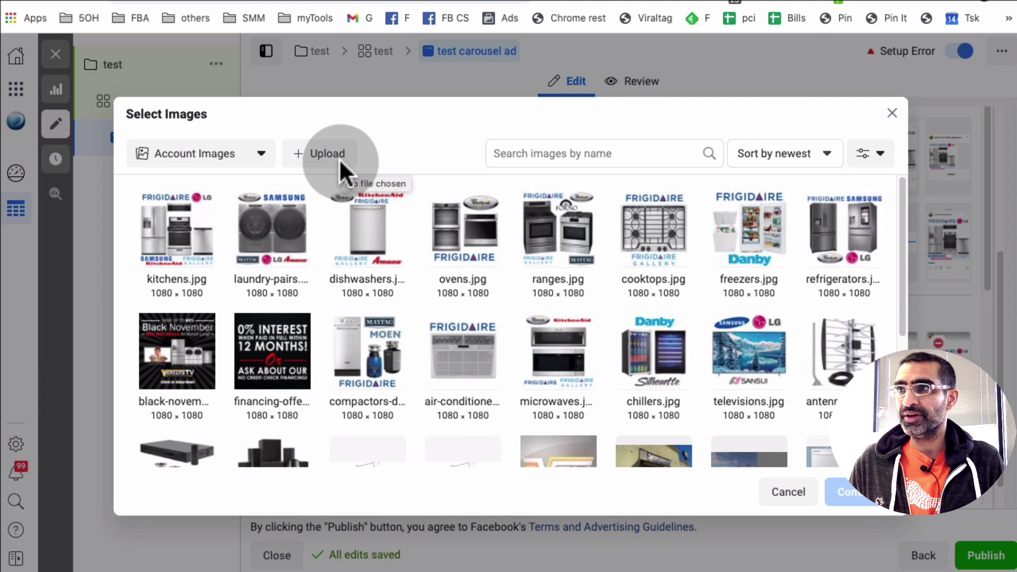
click(323, 151)
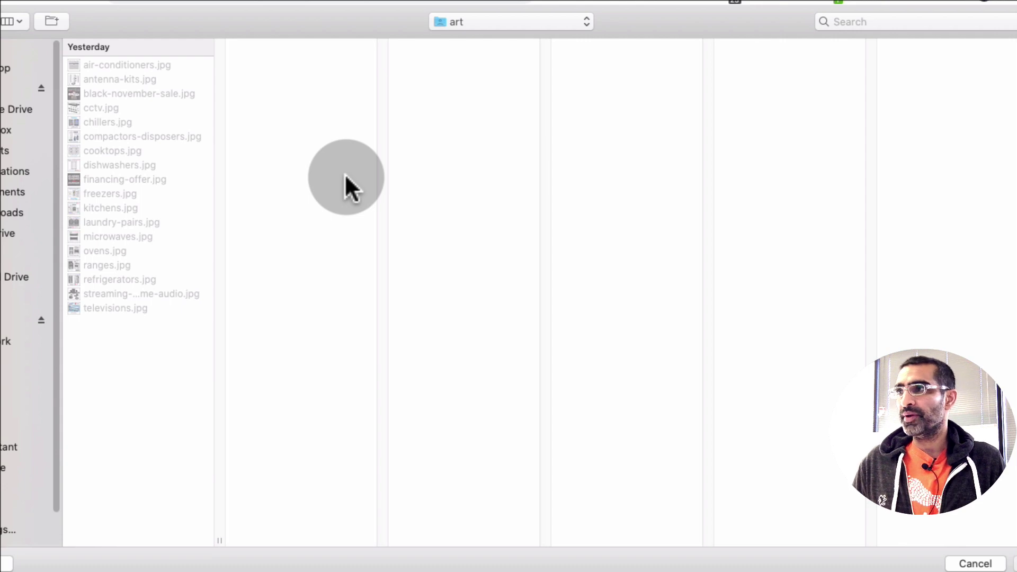
key(Escape)
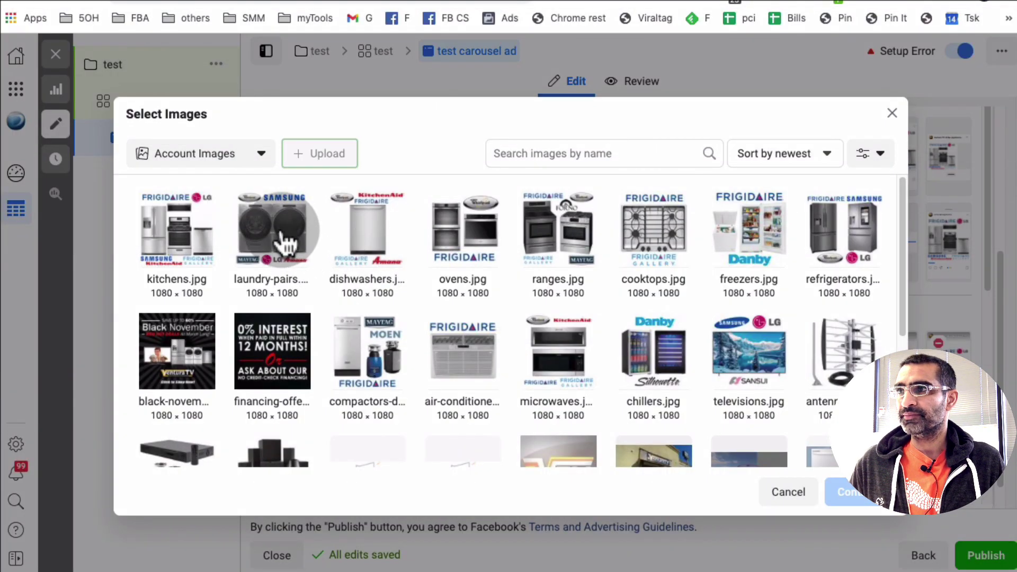
click(286, 244)
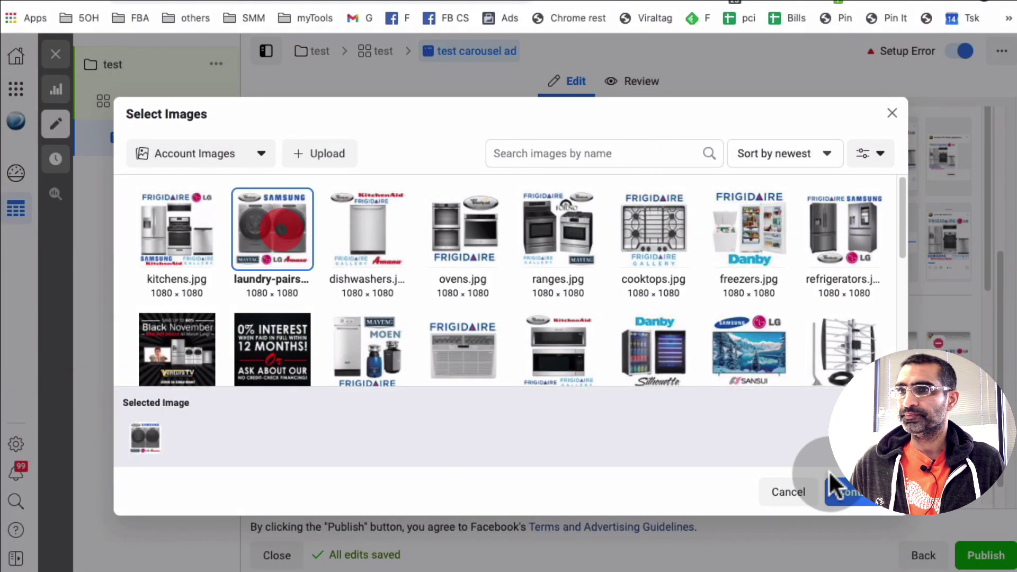
click(846, 490)
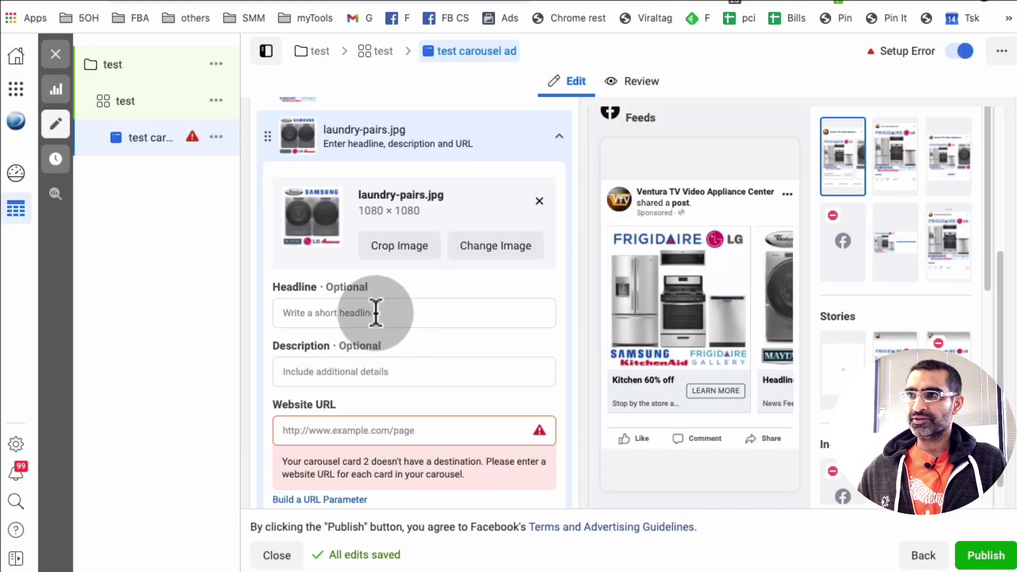
Step: Give the laundry card the headline "laundry pairs" and the description "Save up to 60% on brand new laundry pairs"
click(375, 314)
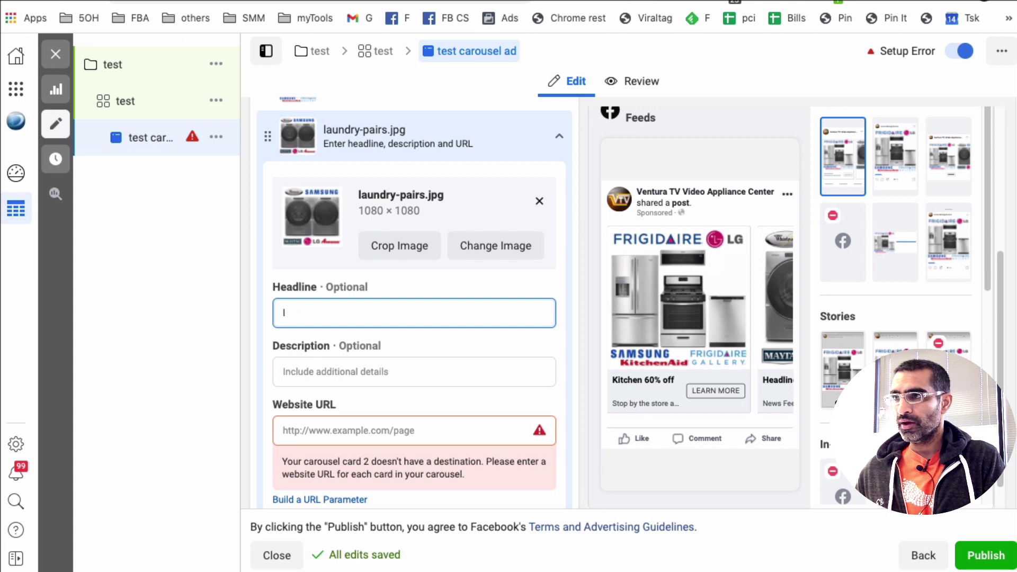
text(laundry )
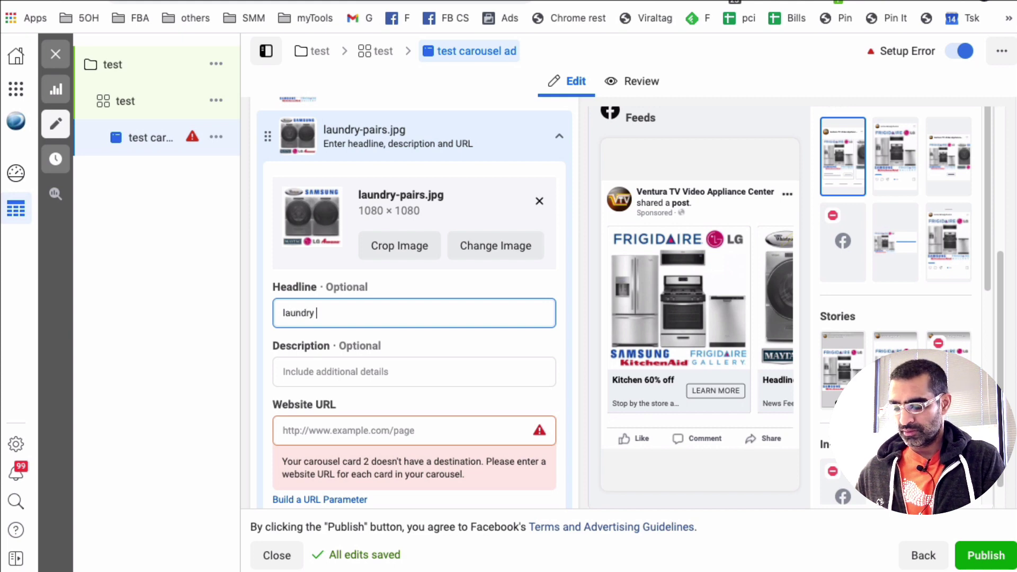
text(pairs)
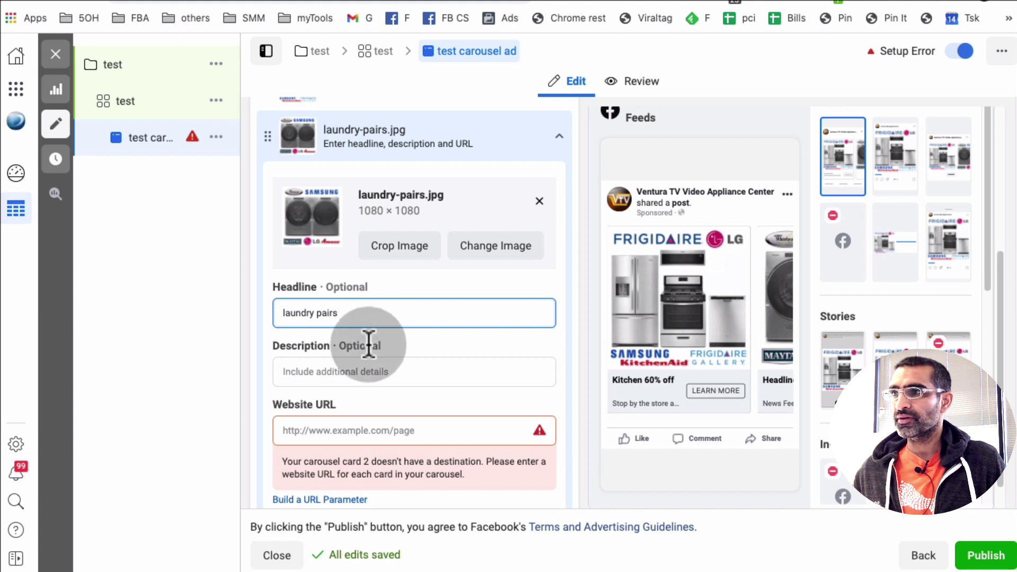
click(343, 371)
text(s)
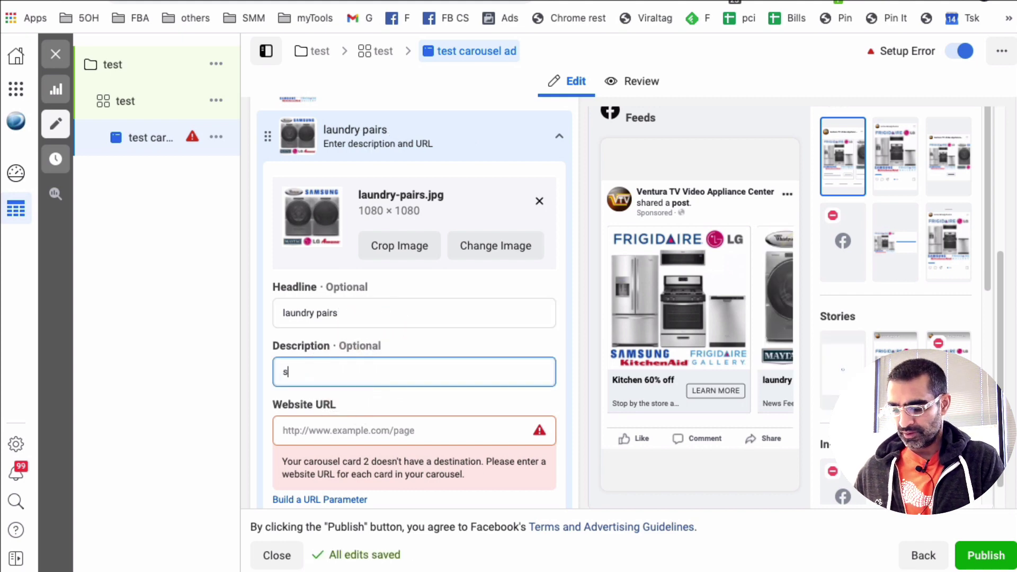
text(ave up )
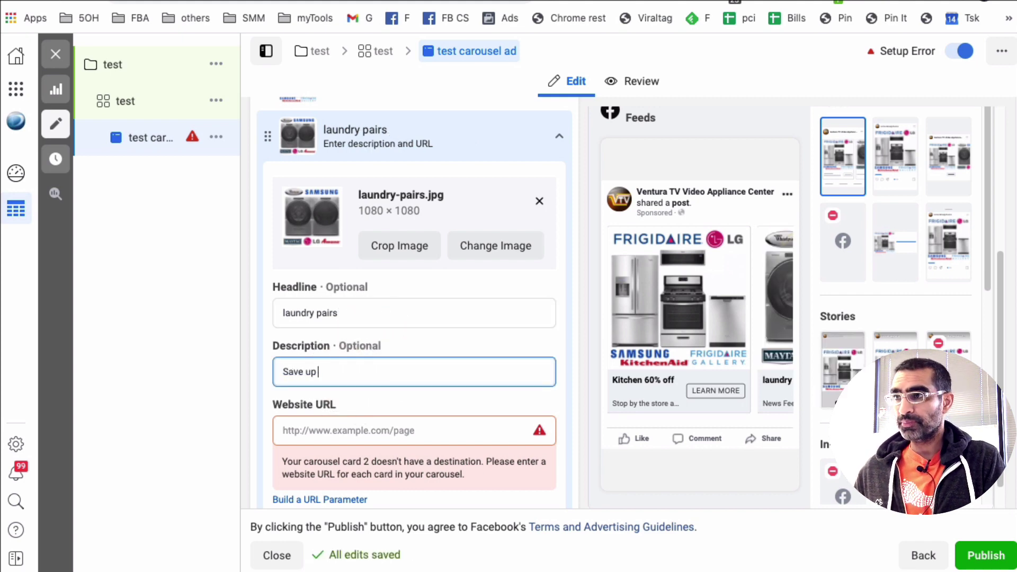
text(to 60)
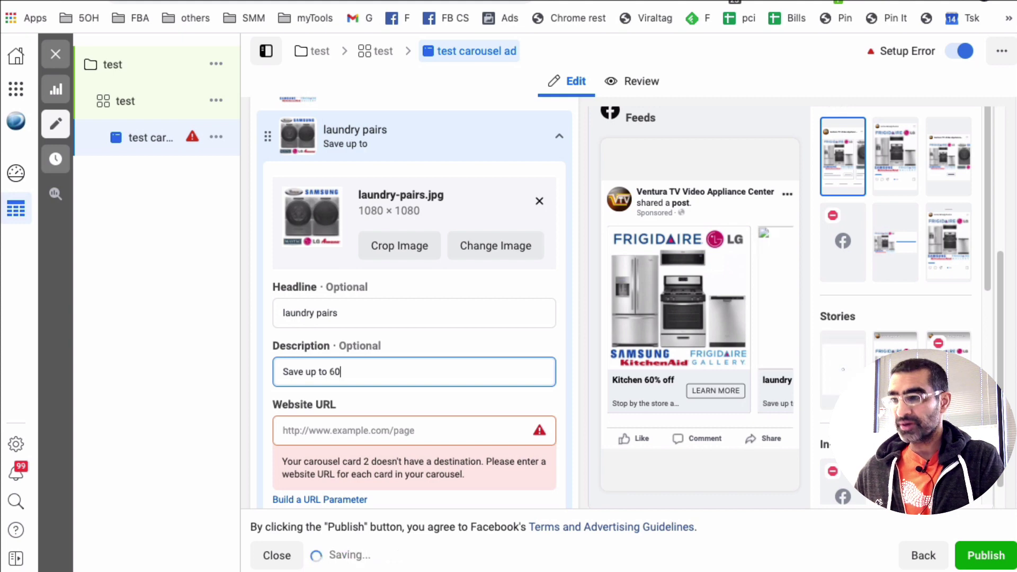
text(% on brand new l)
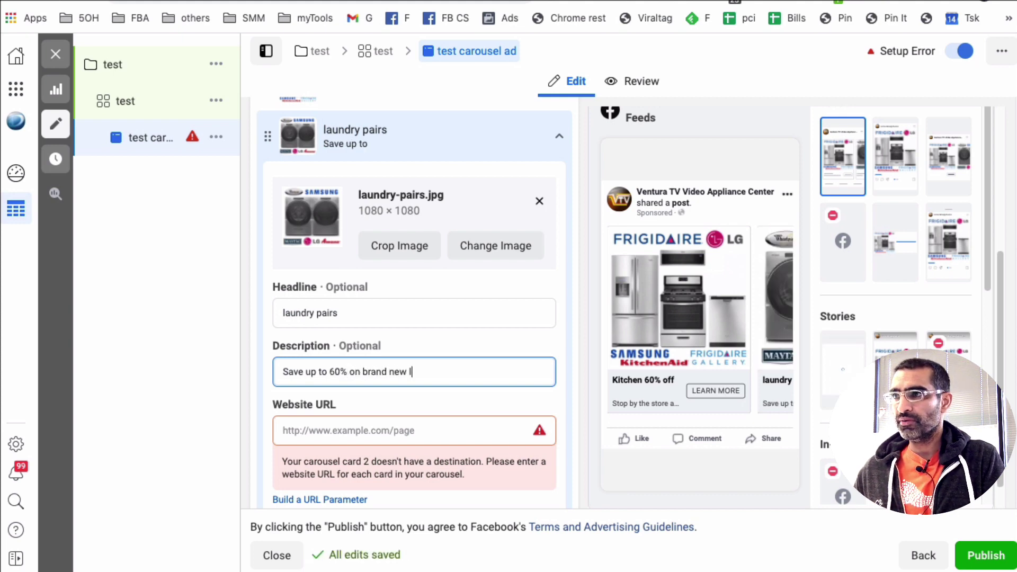
text(aundry pairs)
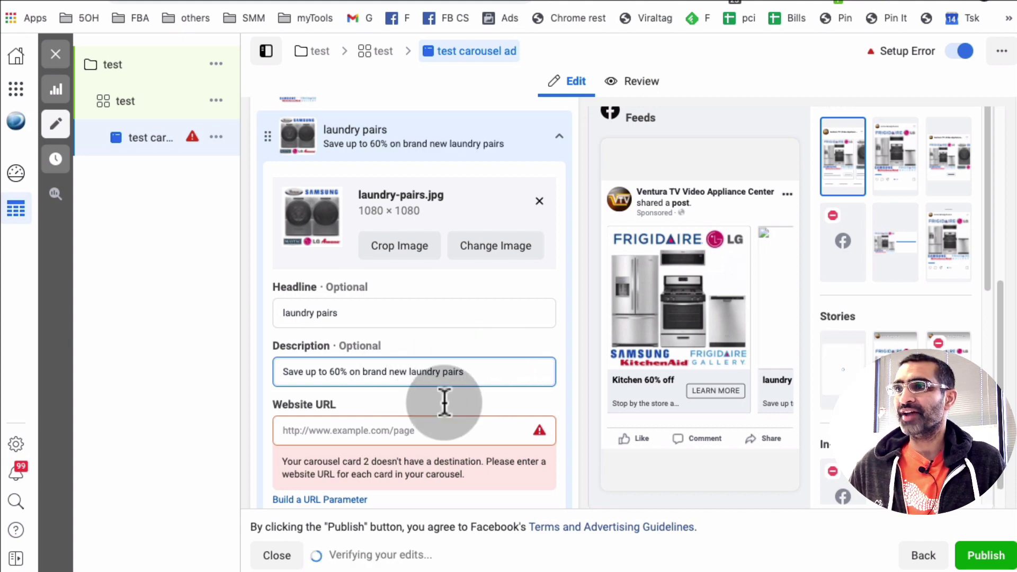
click(408, 425)
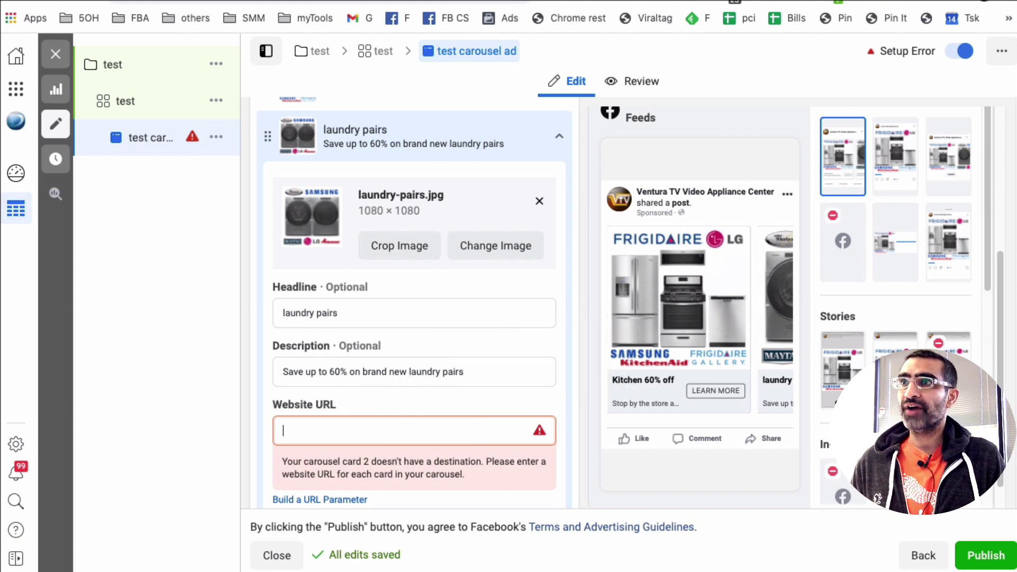
Step: In the published Black November Facebook post, follow the Streaming Media & Home Audio card's link, examine its landing page section, and return to the post
click(567, 5)
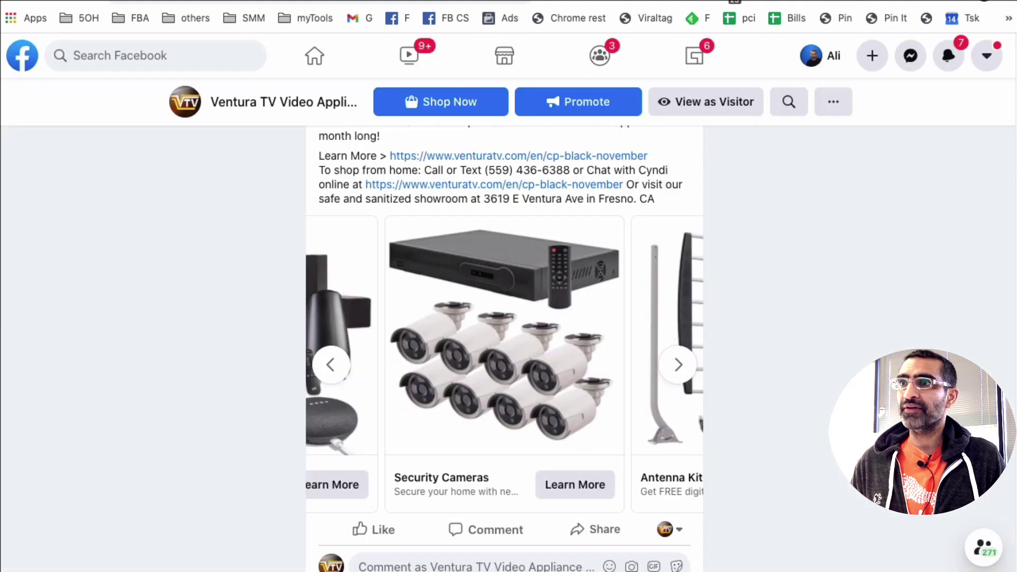
click(335, 365)
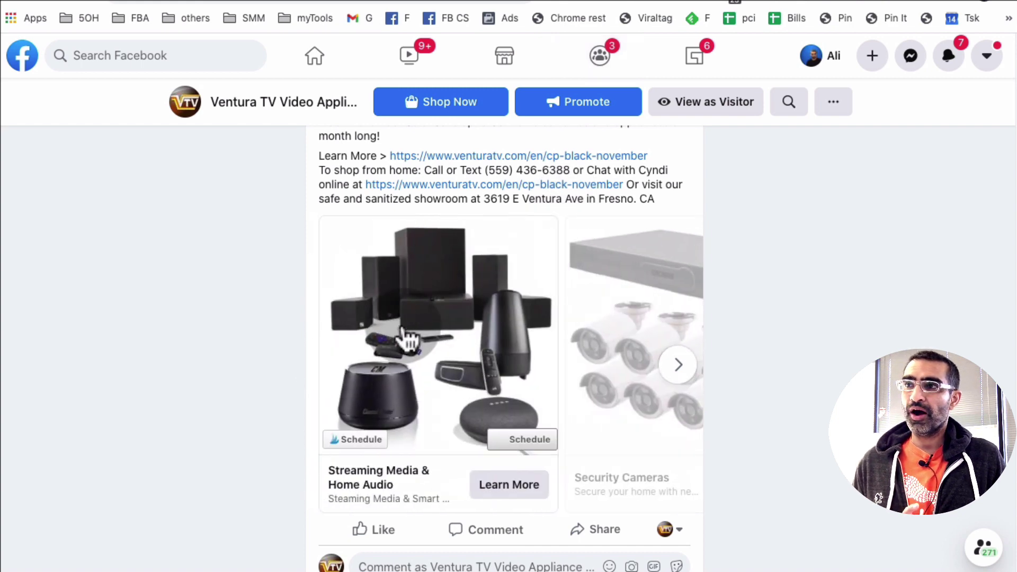
click(529, 277)
click(436, 325)
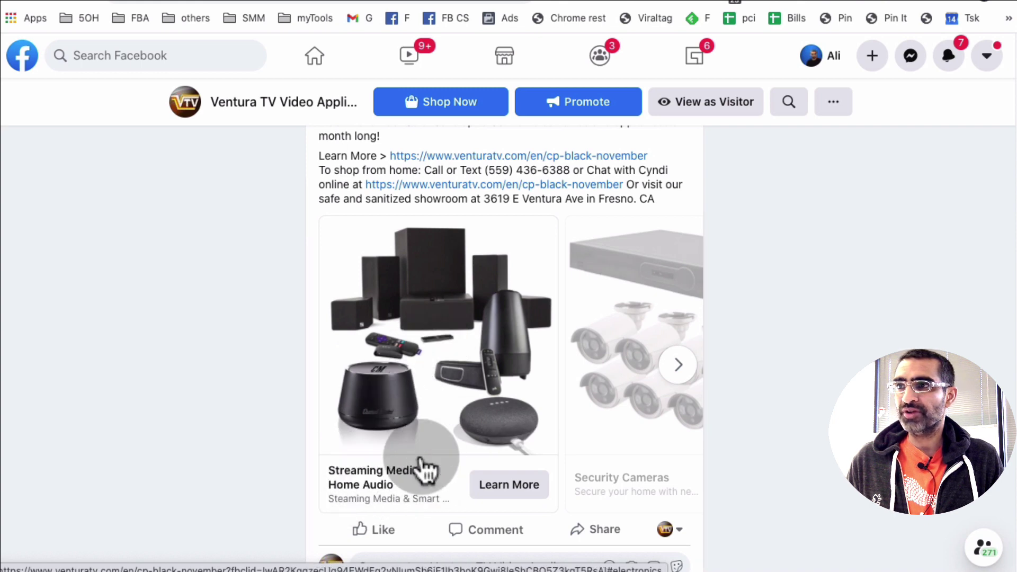
click(426, 325)
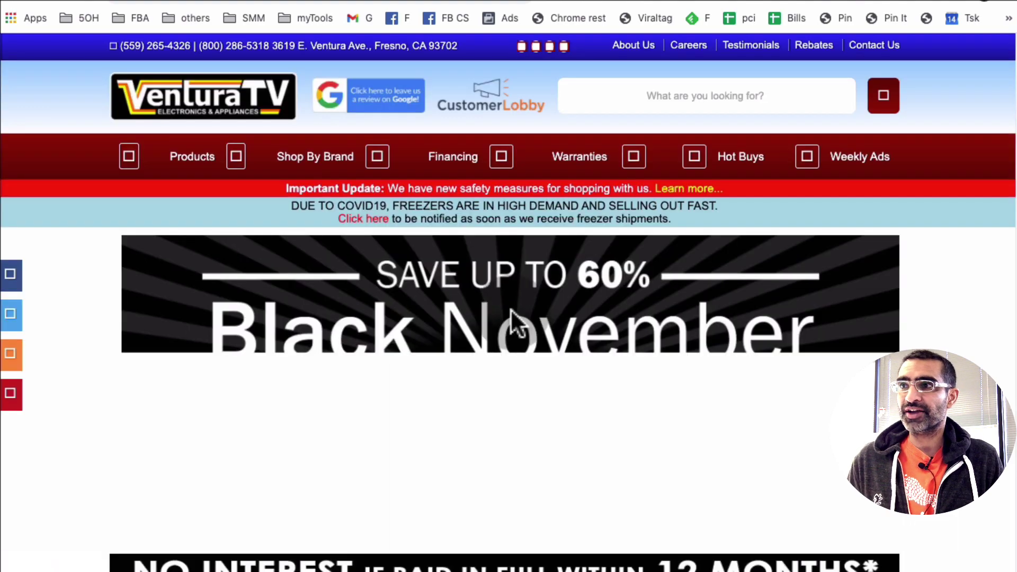
scroll(504, 306, down, 10)
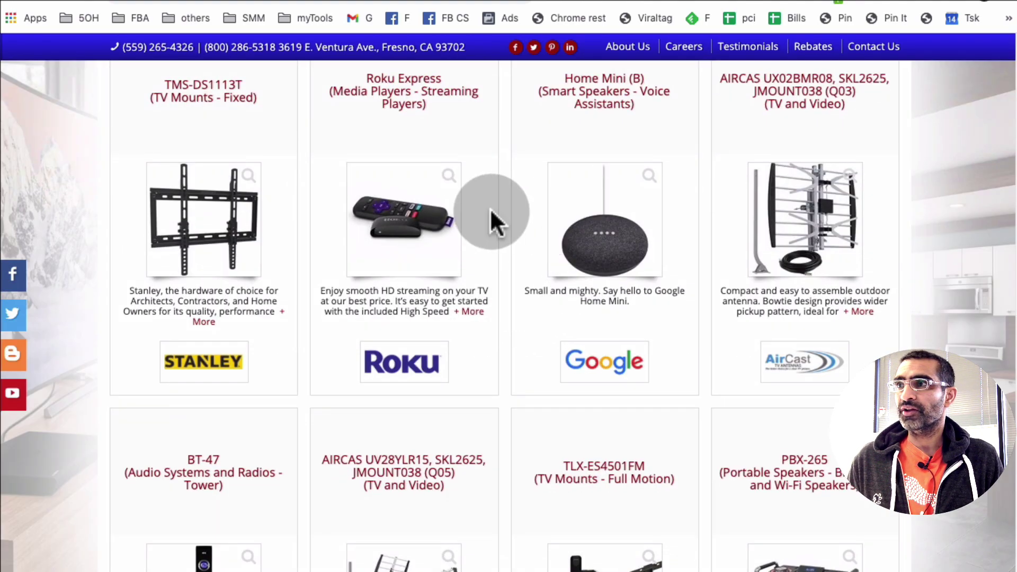
scroll(493, 211, up, 6)
scroll(604, 238, down, 1)
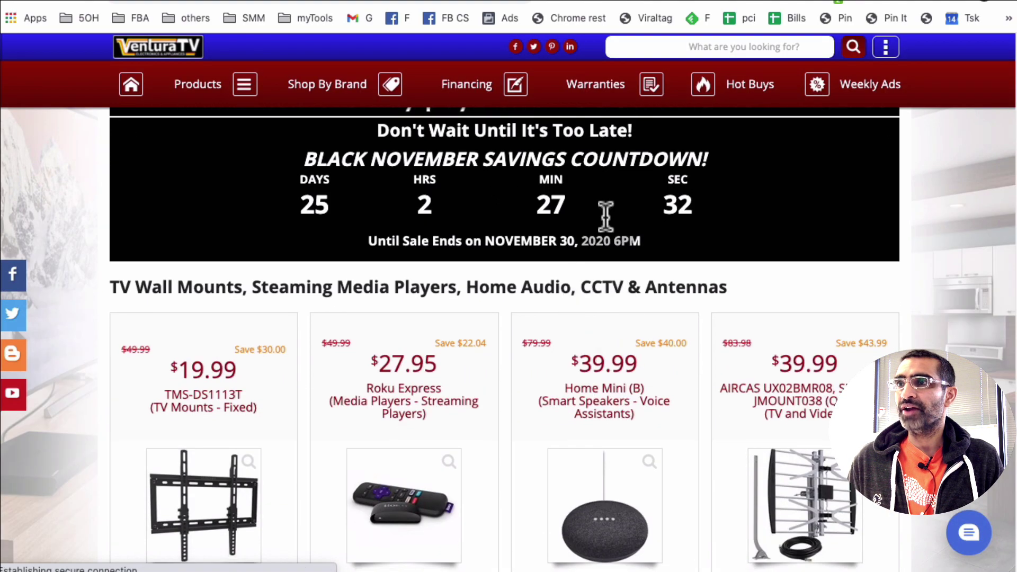
key(super+w)
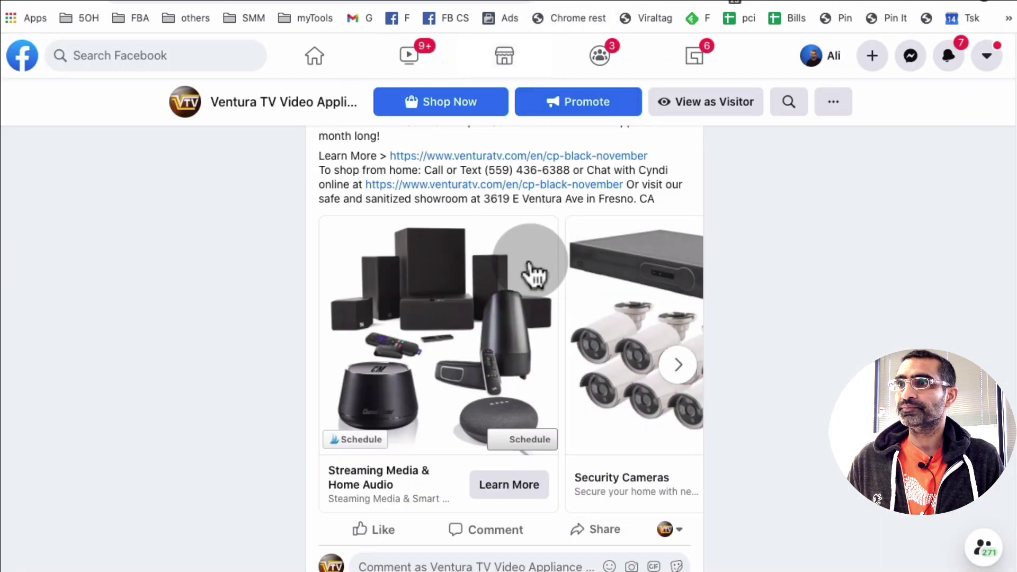
Step: Browse forward through the Black November post's carousel cards as far as Compactors & Disposers
click(675, 365)
click(674, 365)
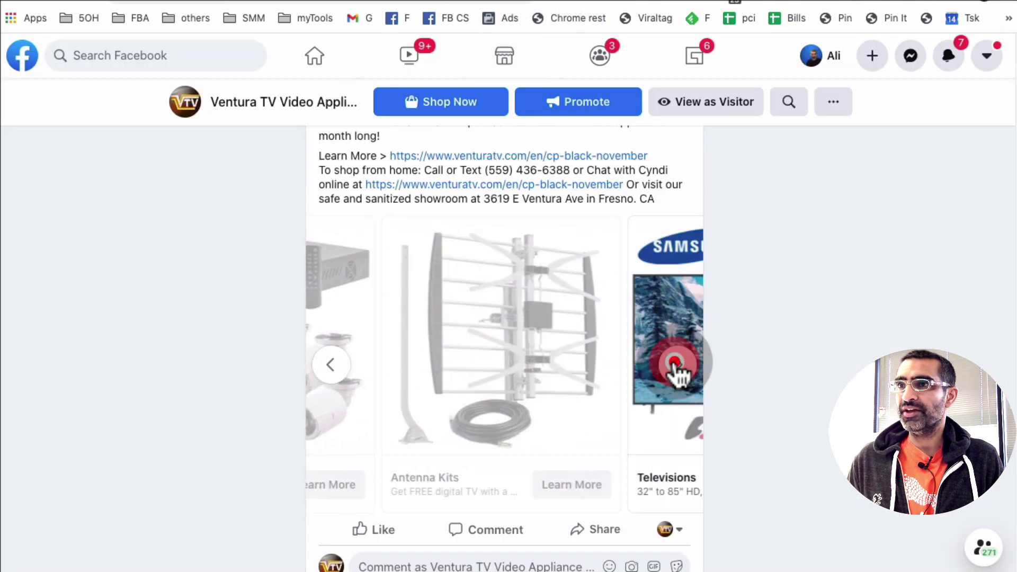
click(675, 364)
click(674, 364)
click(674, 364)
click(674, 365)
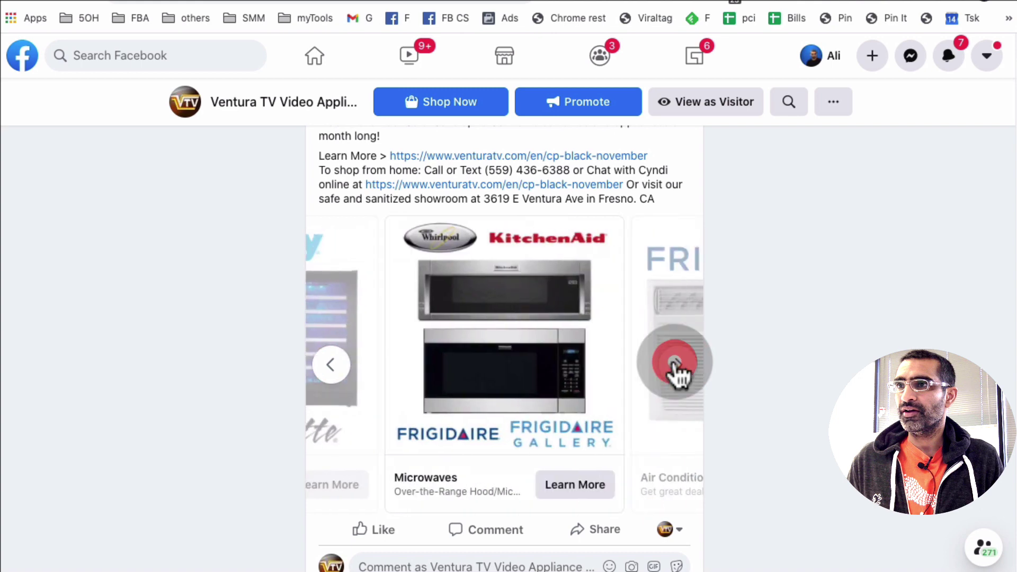
click(676, 365)
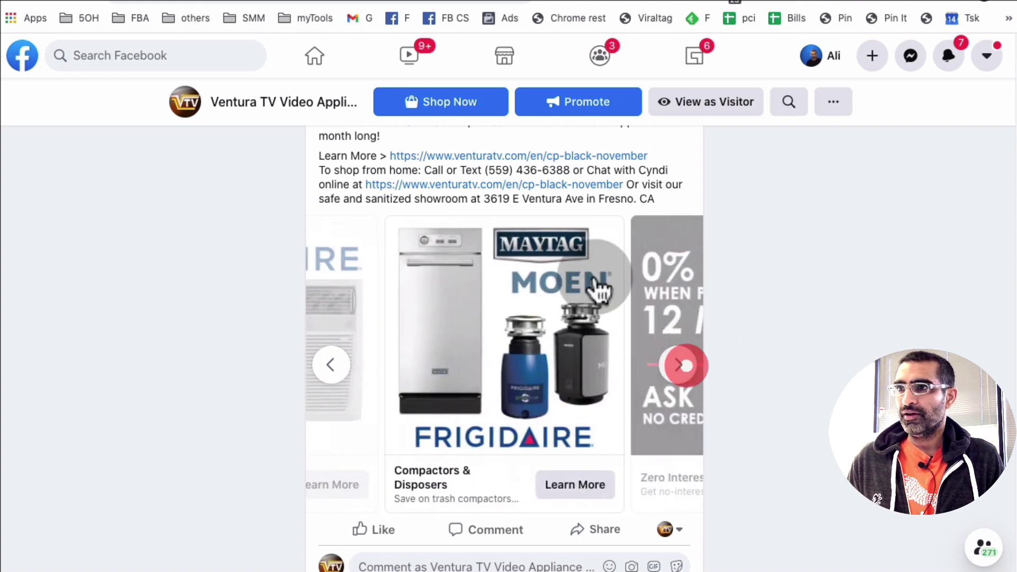
Step: Check the Black November post's Compactors & Disposers landing page, then follow the Zero Interest Financing card's link and examine its financing page
click(491, 328)
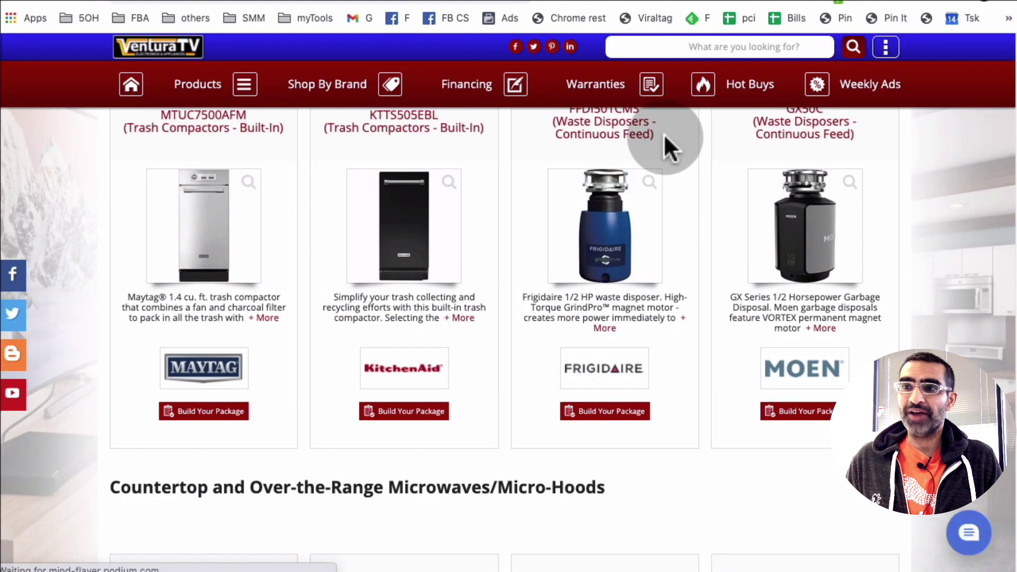
key(super+bracketleft)
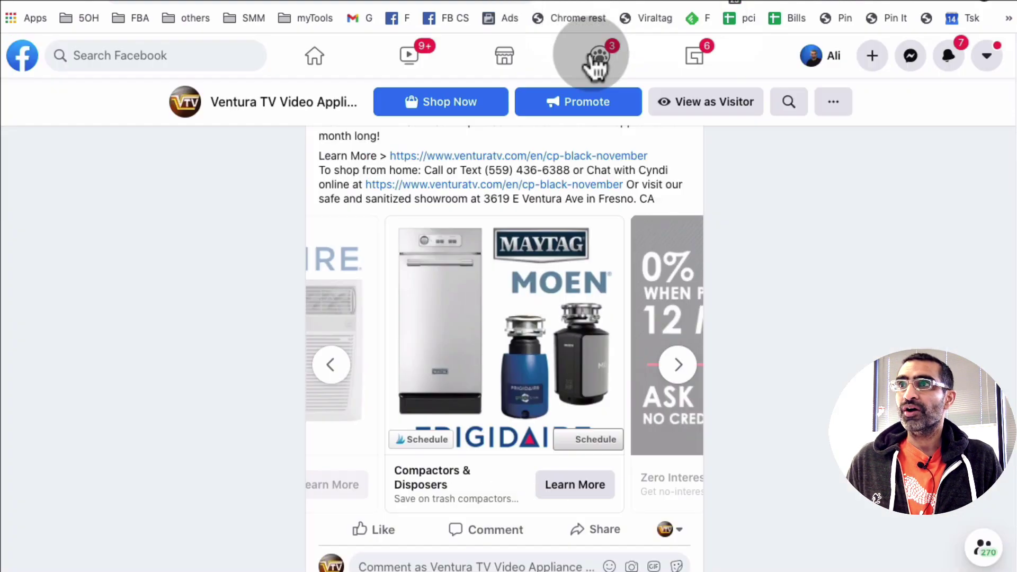
click(678, 365)
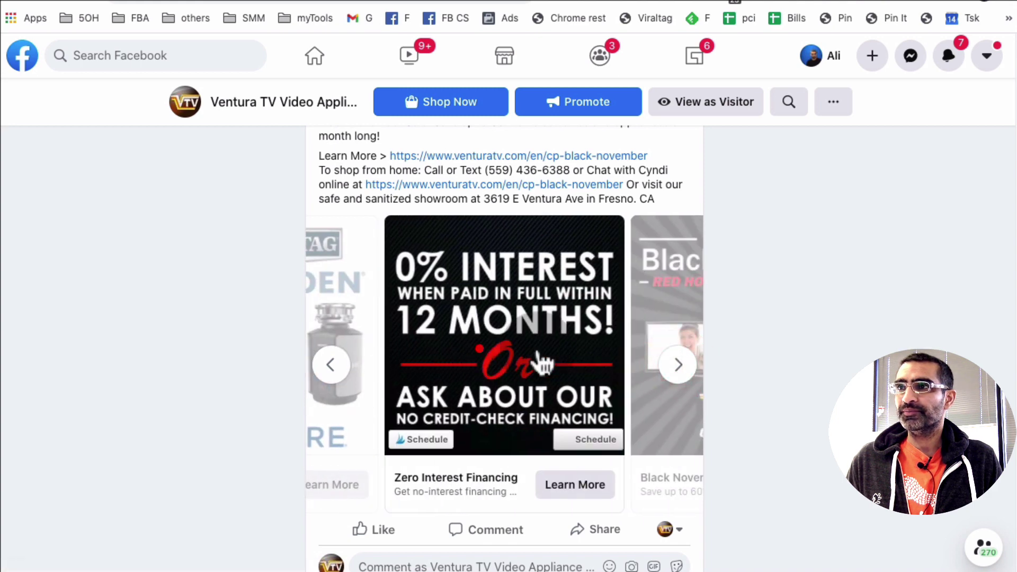
click(479, 349)
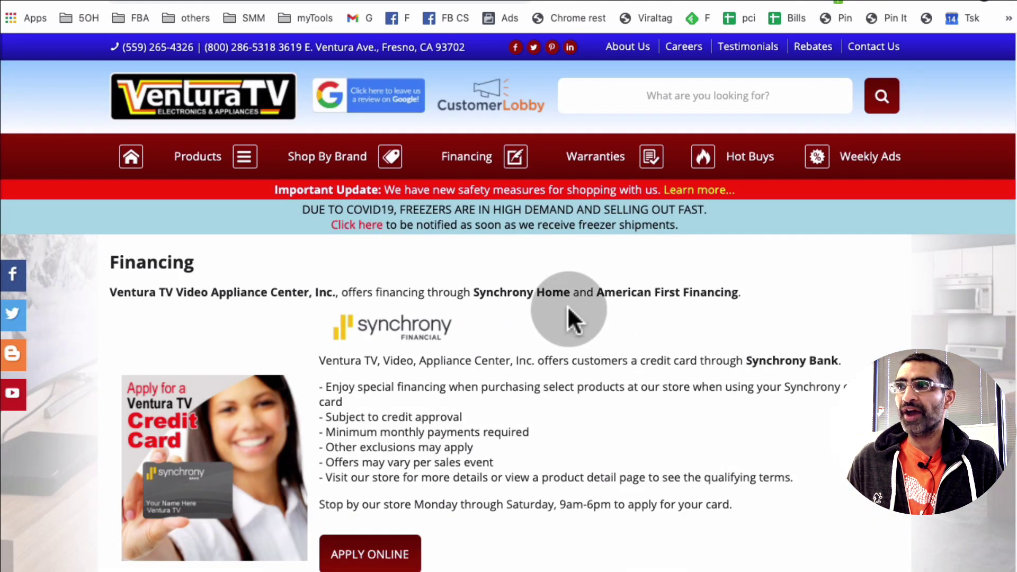
scroll(604, 293, down, 7)
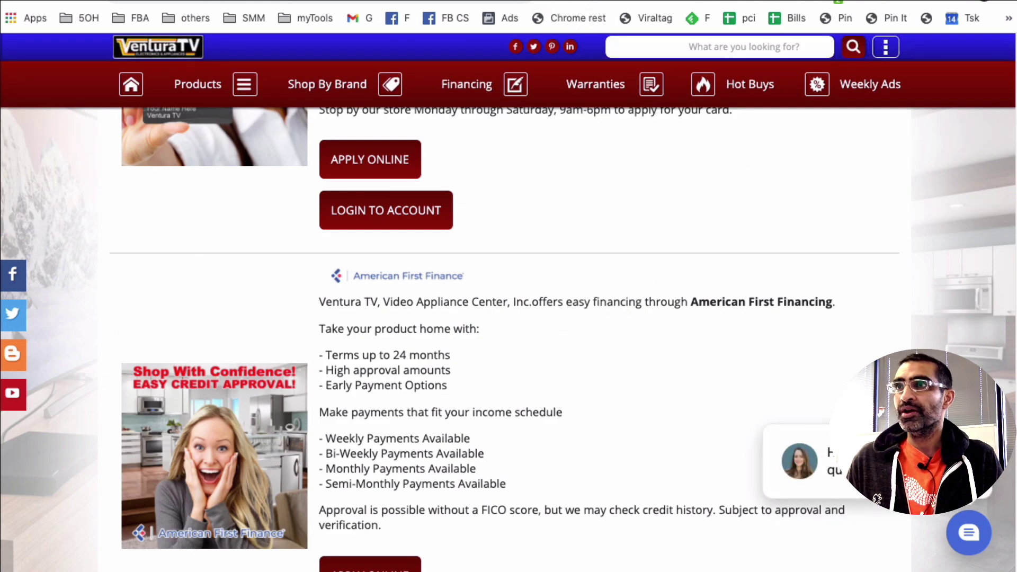
key(ctrl+Tab)
key(ctrl+Tab)
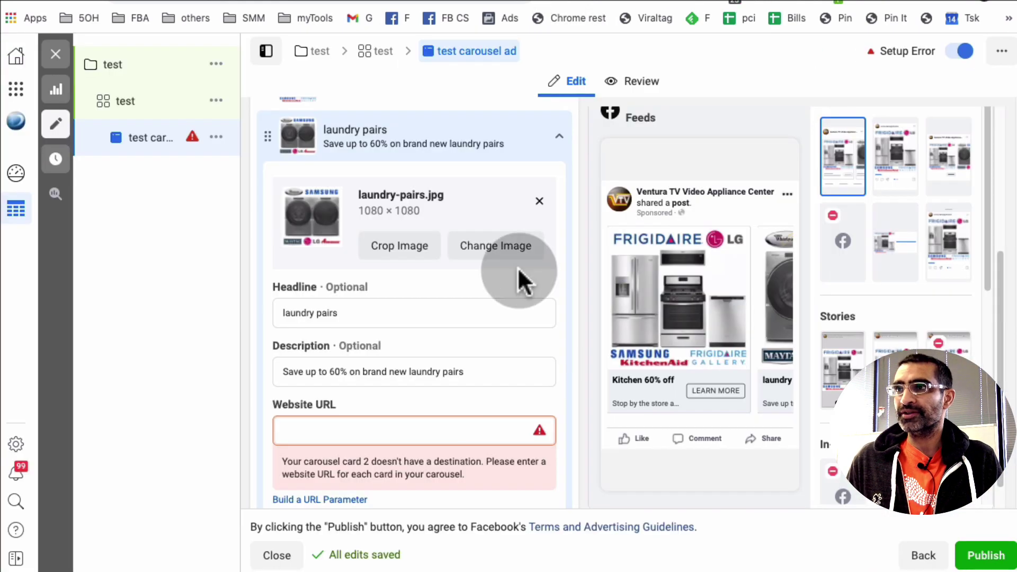
click(307, 220)
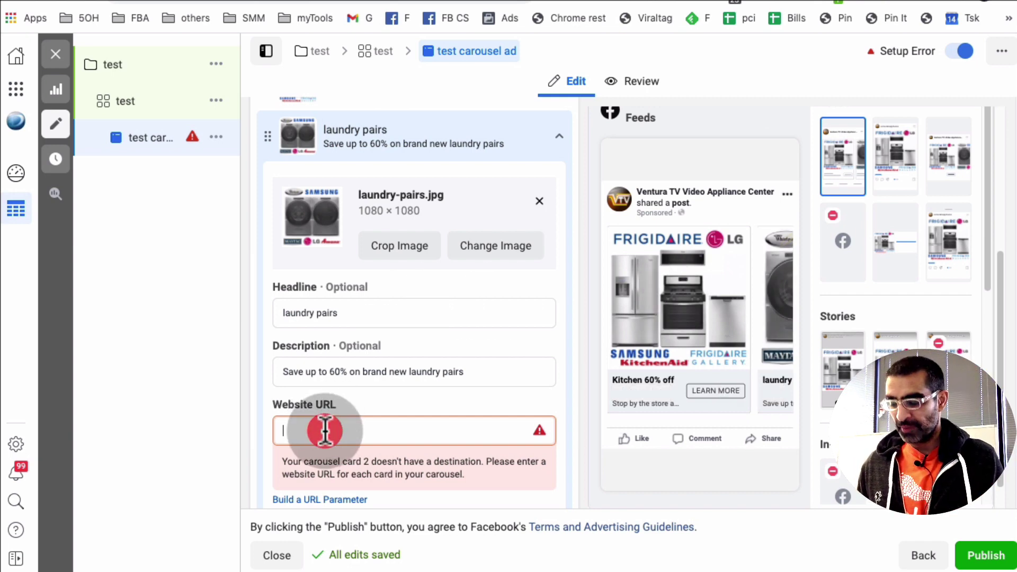
text(www.ven)
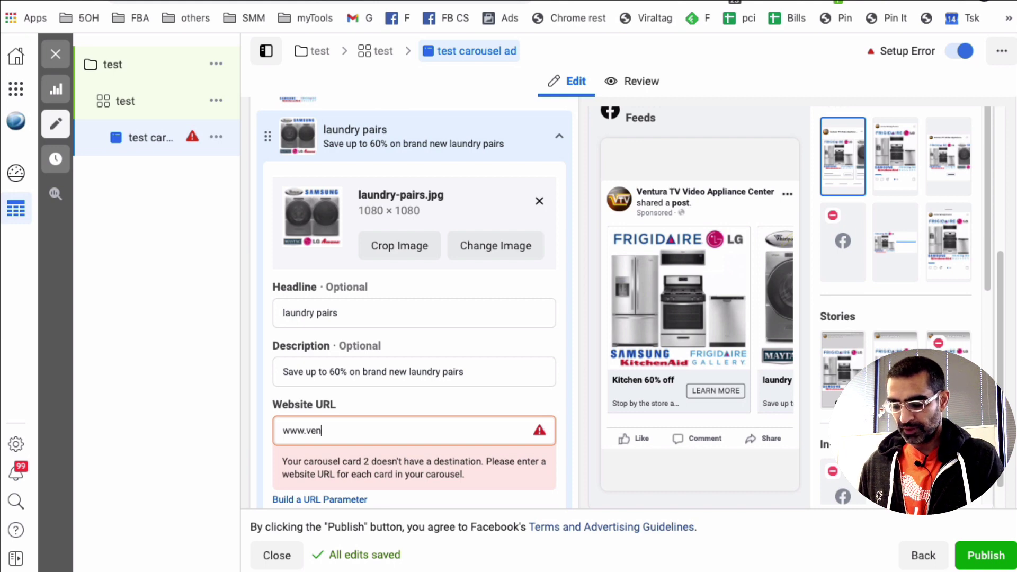
text(turatv,c)
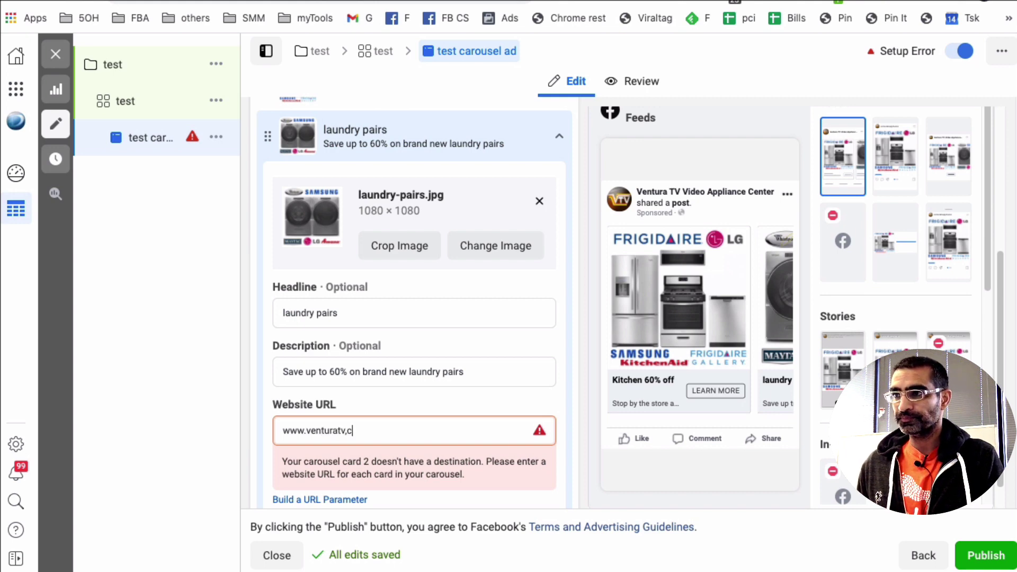
text(o.com)
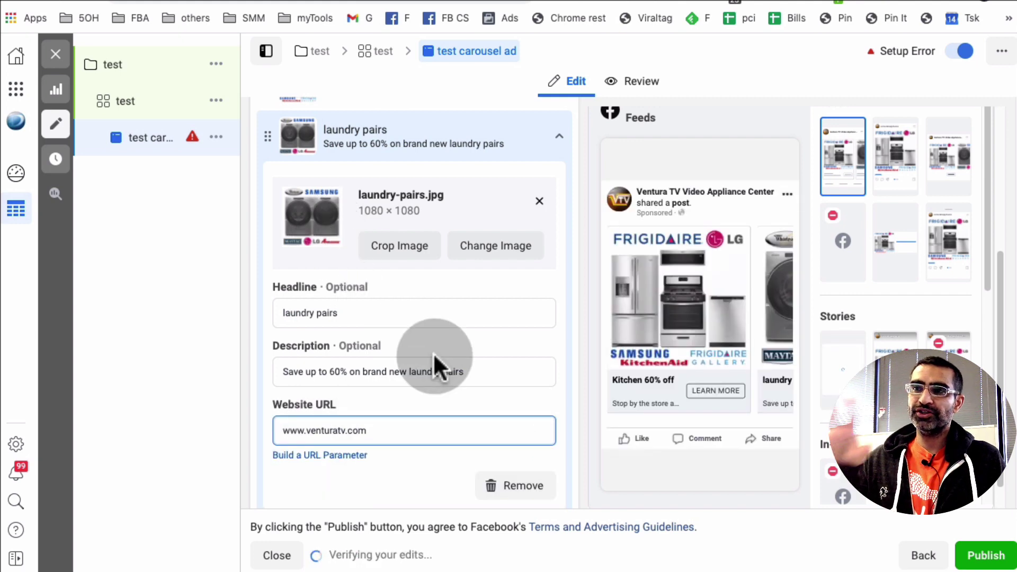
scroll(451, 393, down, 2)
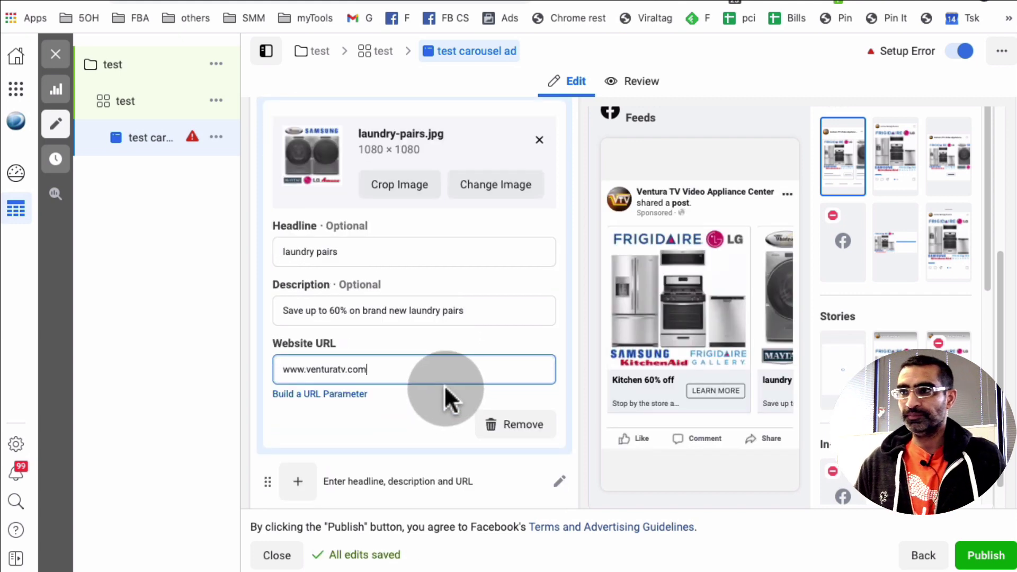
scroll(444, 385, down, 1)
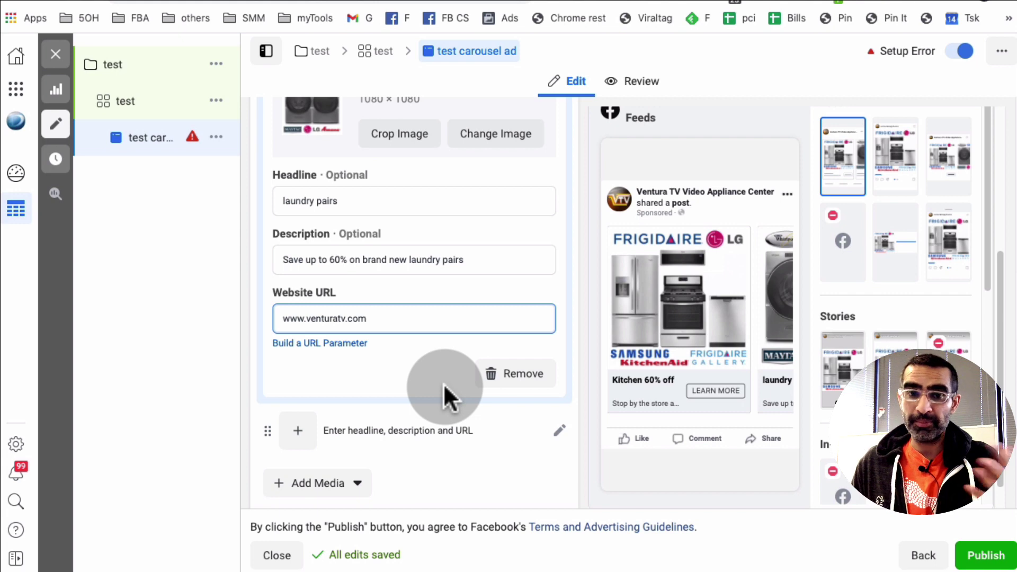
click(570, 385)
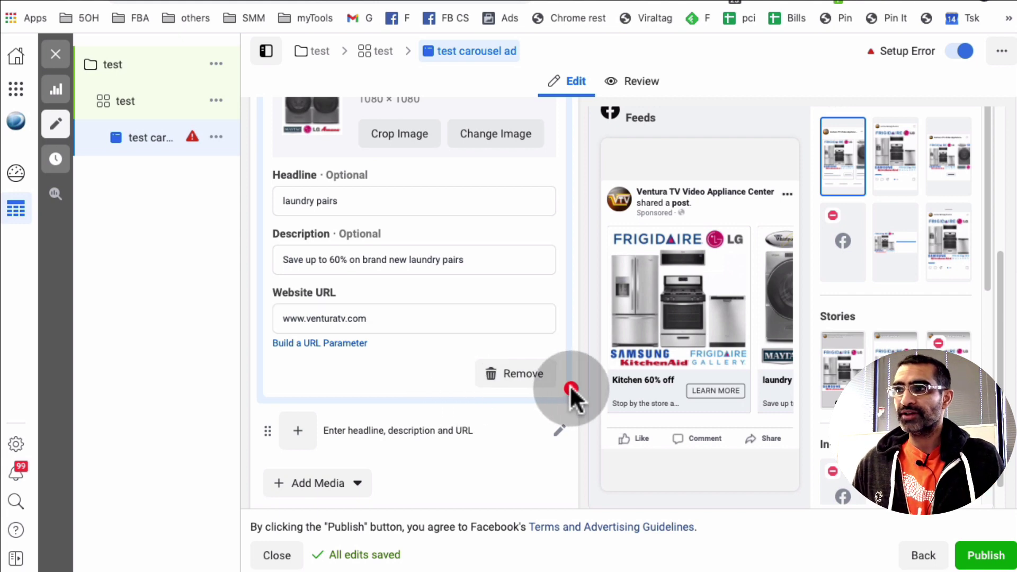
Step: Open the expanded preview of the Facebook feed ad and switch it to Desktop News Feed
scroll(524, 373, up, 4)
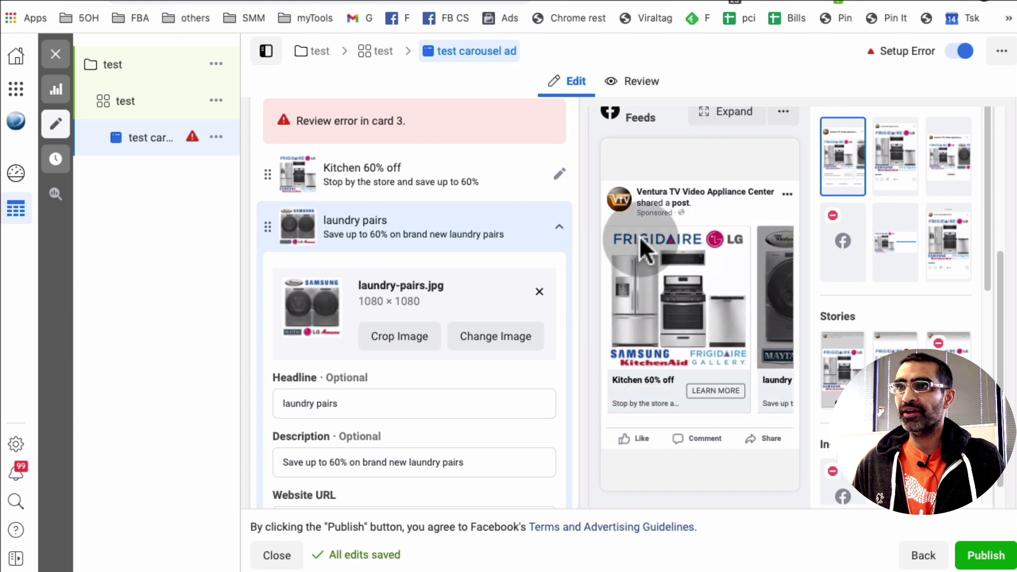
scroll(793, 217, up, 1)
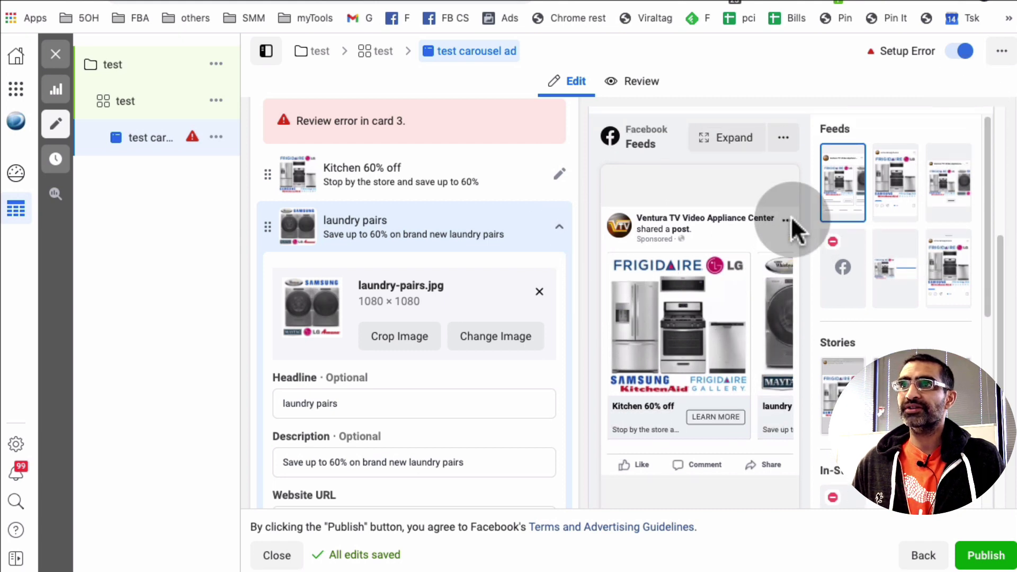
click(723, 140)
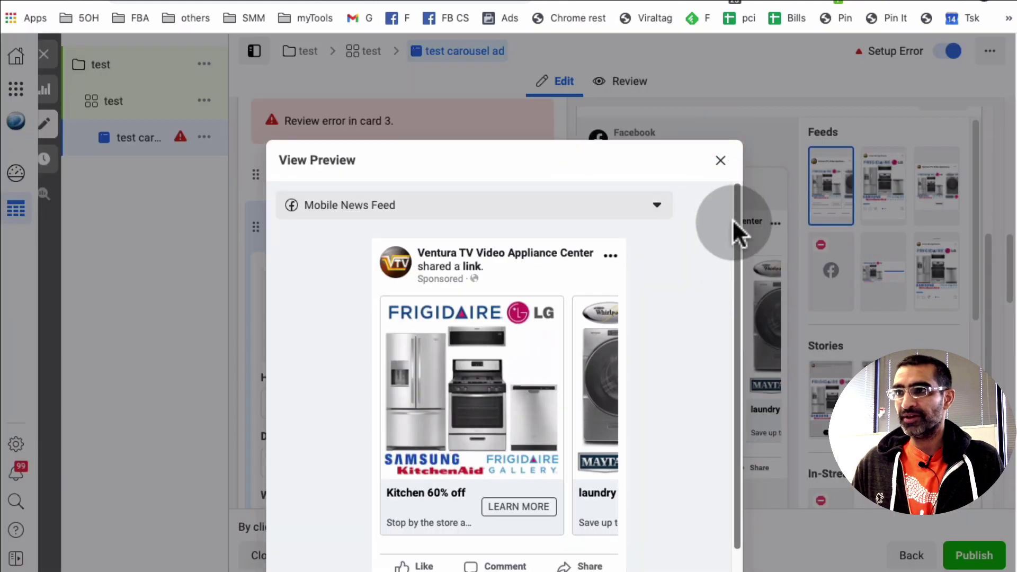
scroll(528, 393, down, 1)
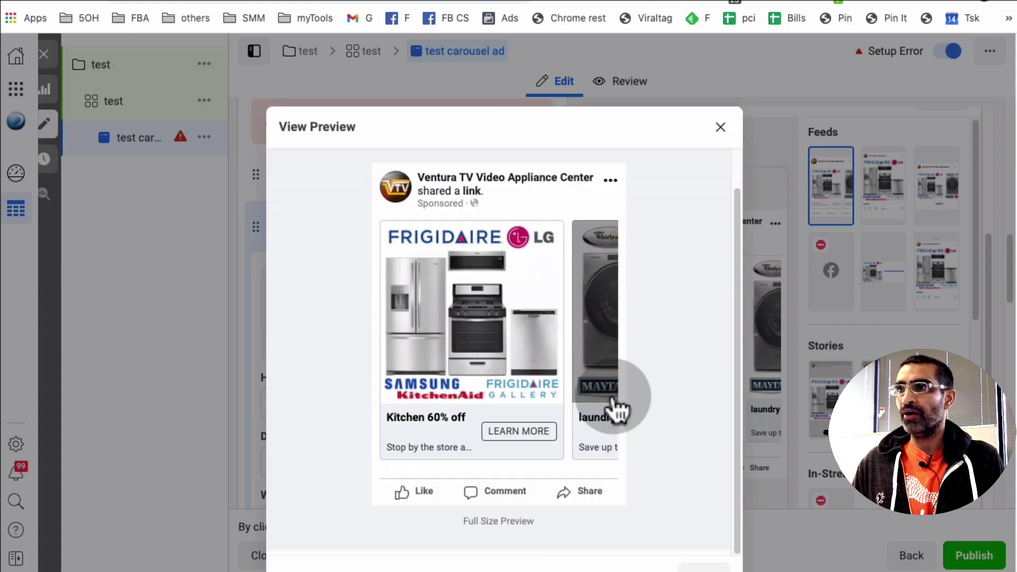
scroll(615, 394, up, 1)
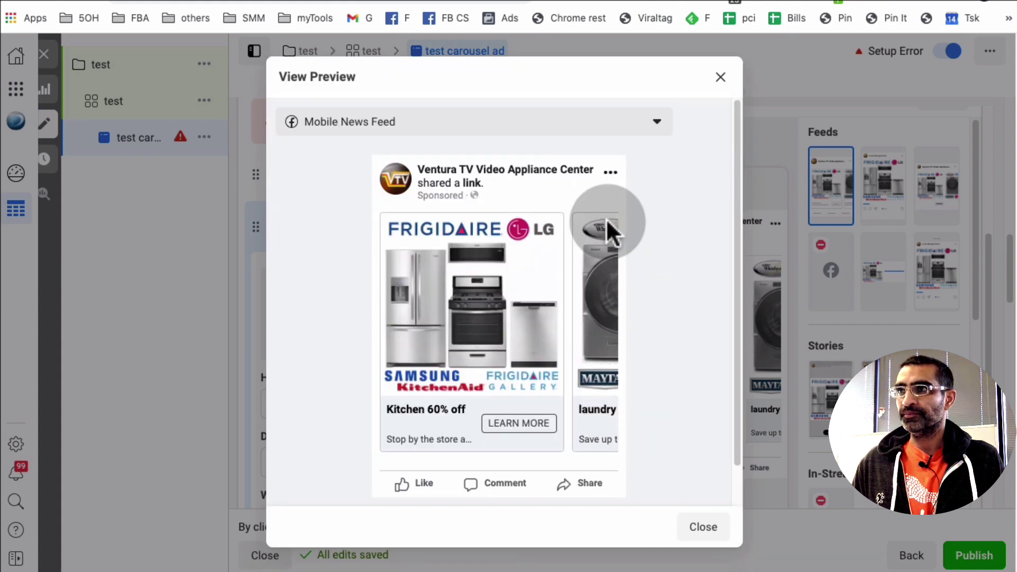
click(640, 130)
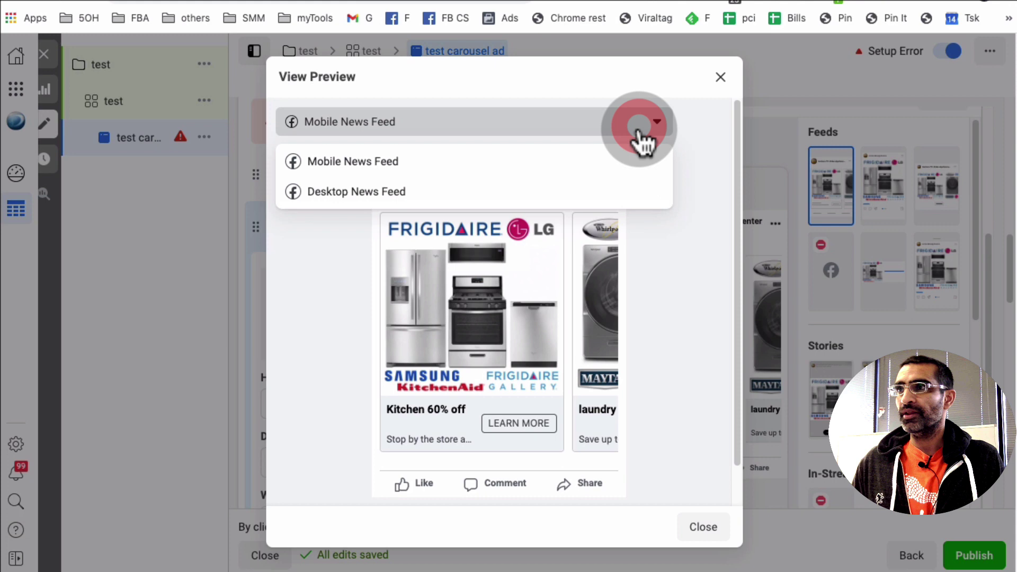
click(365, 191)
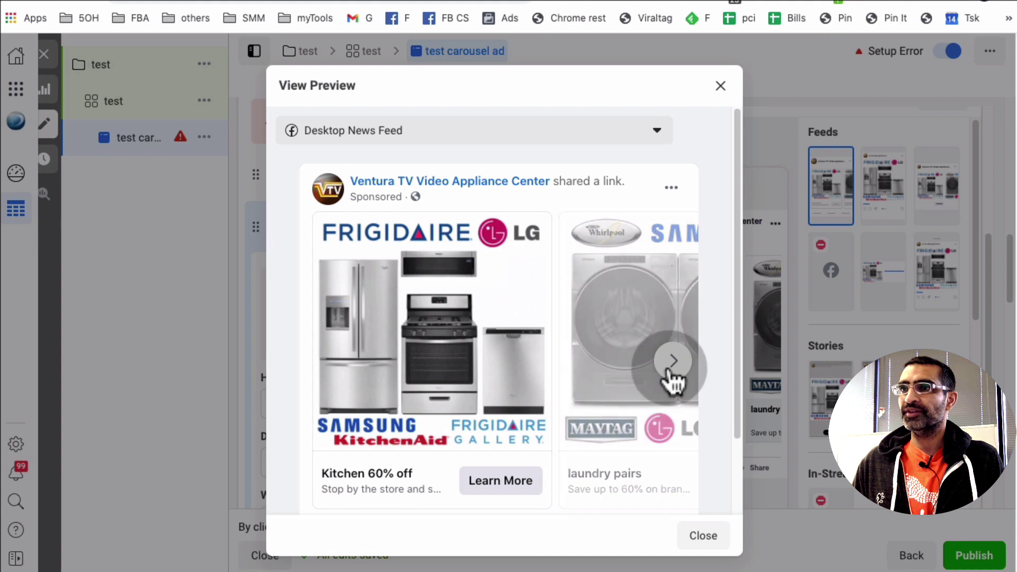
Step: Browse between the kitchen and laundry pairs cards in the desktop preview and close the preview
click(671, 365)
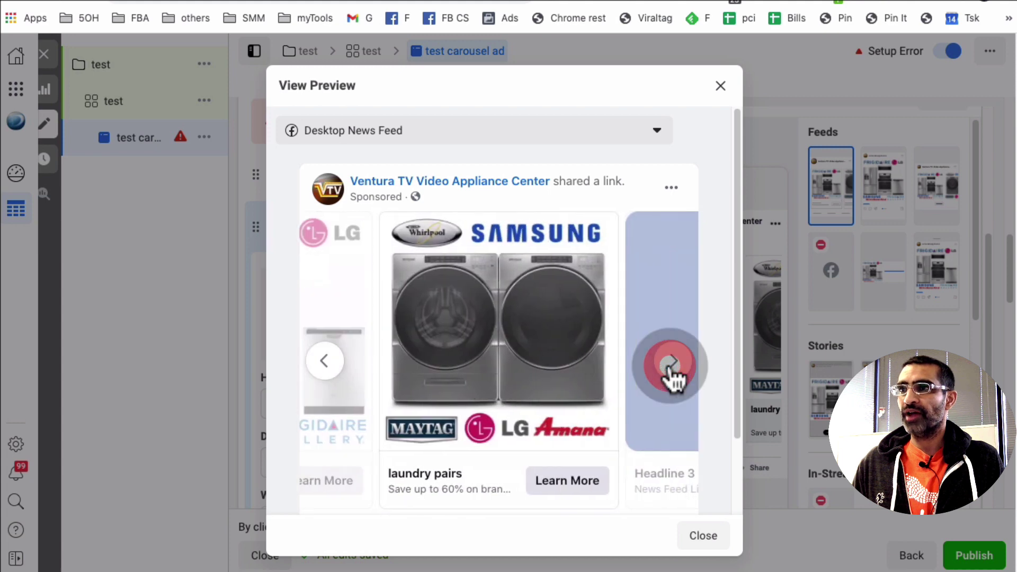
click(324, 362)
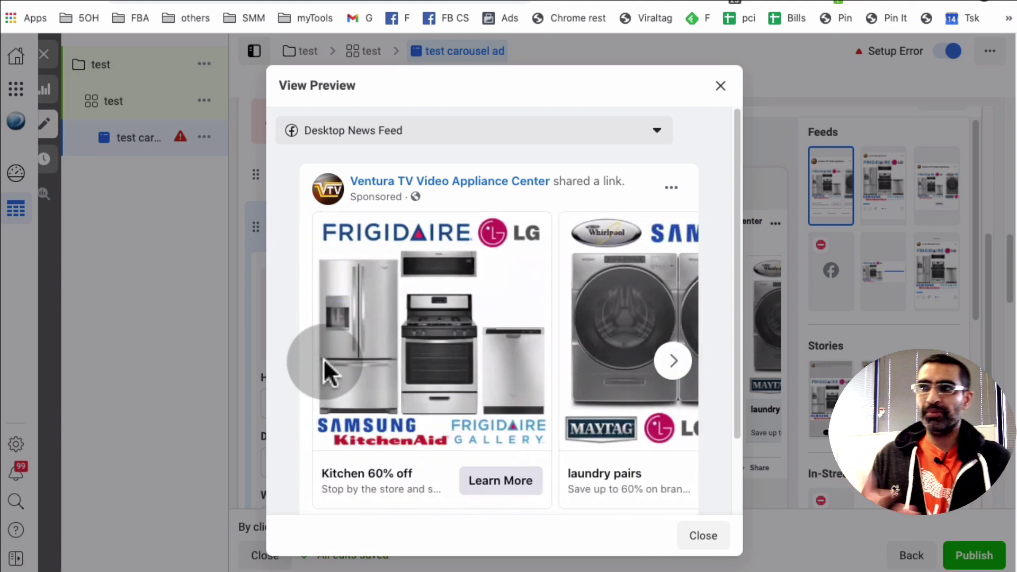
click(670, 364)
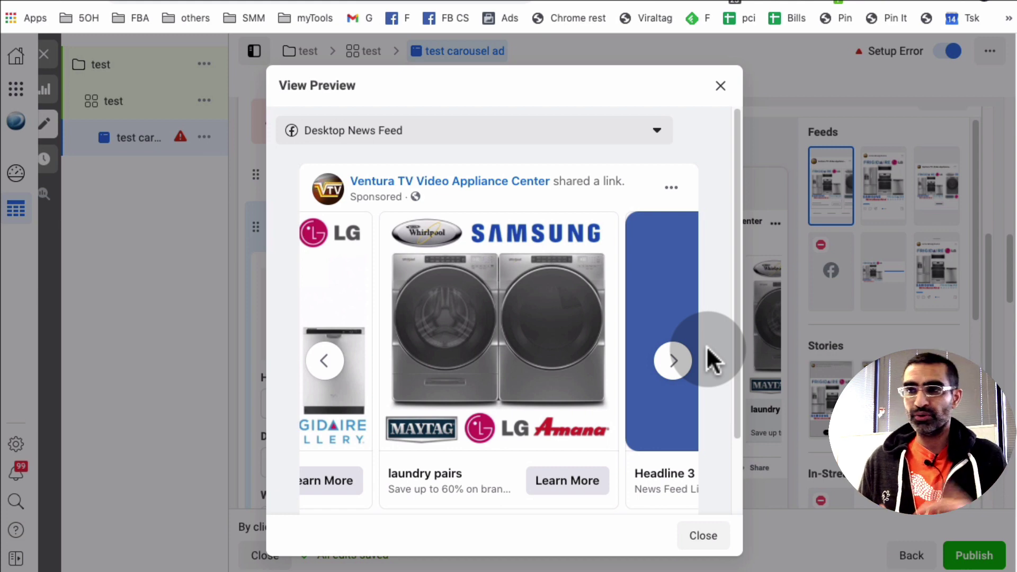
click(717, 87)
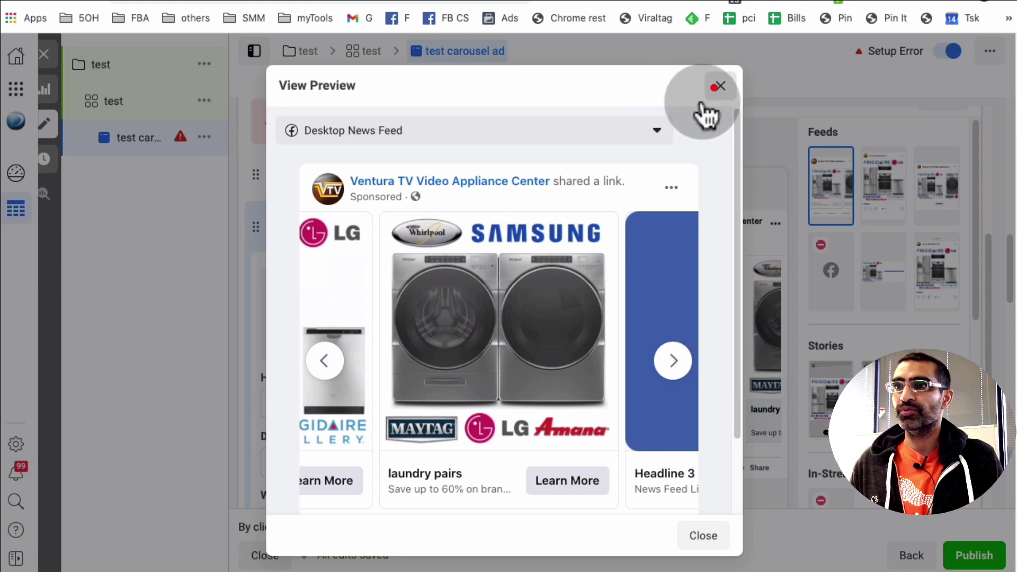
Step: Collapse the laundry pairs card in the carousel card list
scroll(487, 302, down, 3)
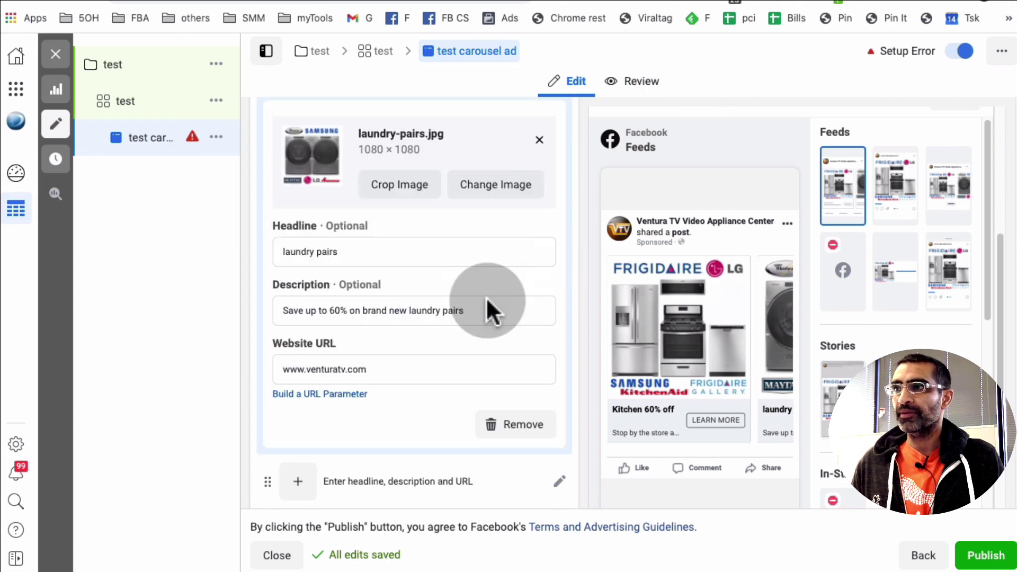
scroll(485, 296, up, 1)
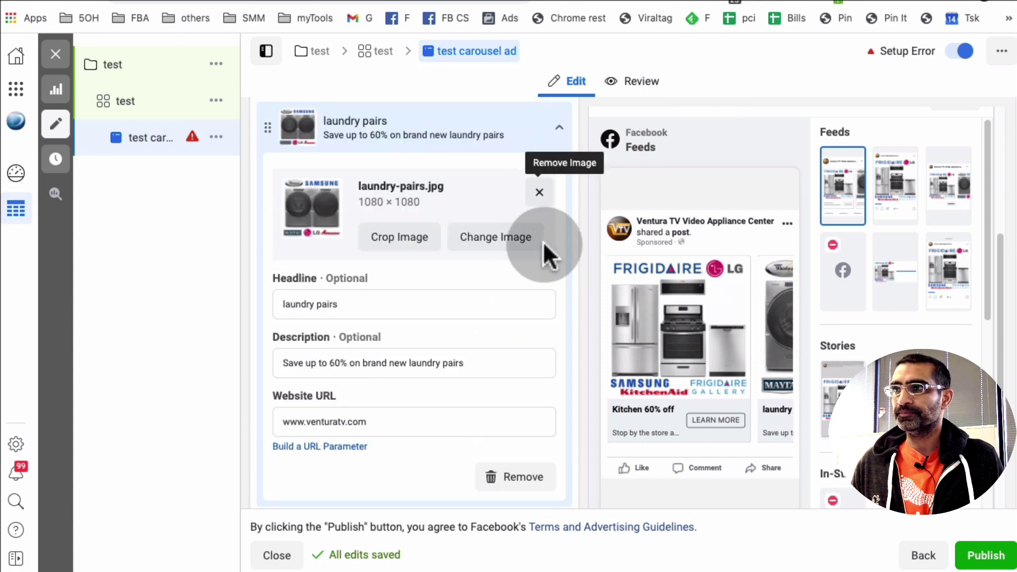
click(559, 128)
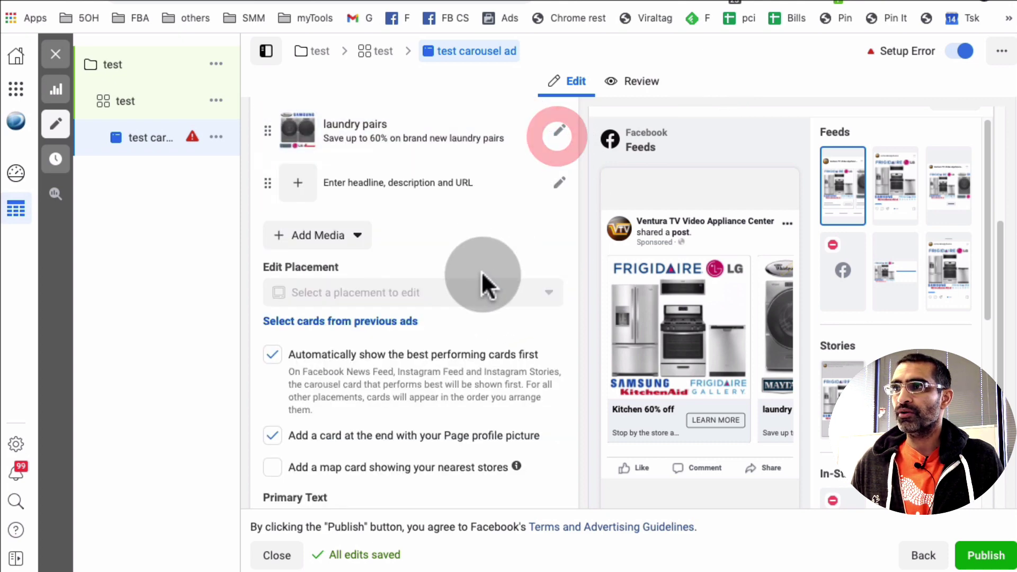
Step: Enter the ad's primary text "Black Friday Sale - 60% off before 11/30"
scroll(481, 271, down, 3)
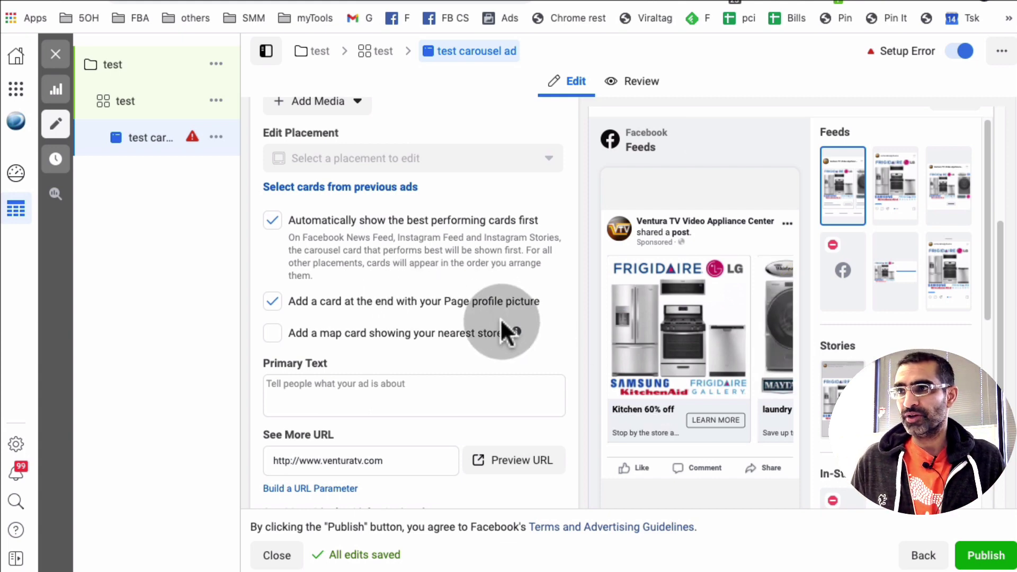
scroll(492, 324, down, 2)
click(371, 319)
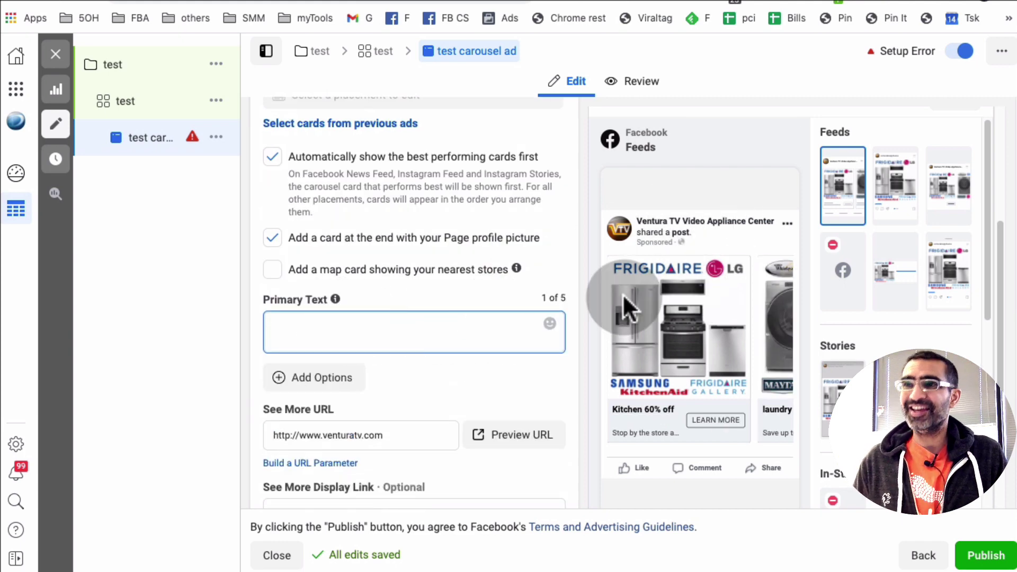
click(423, 338)
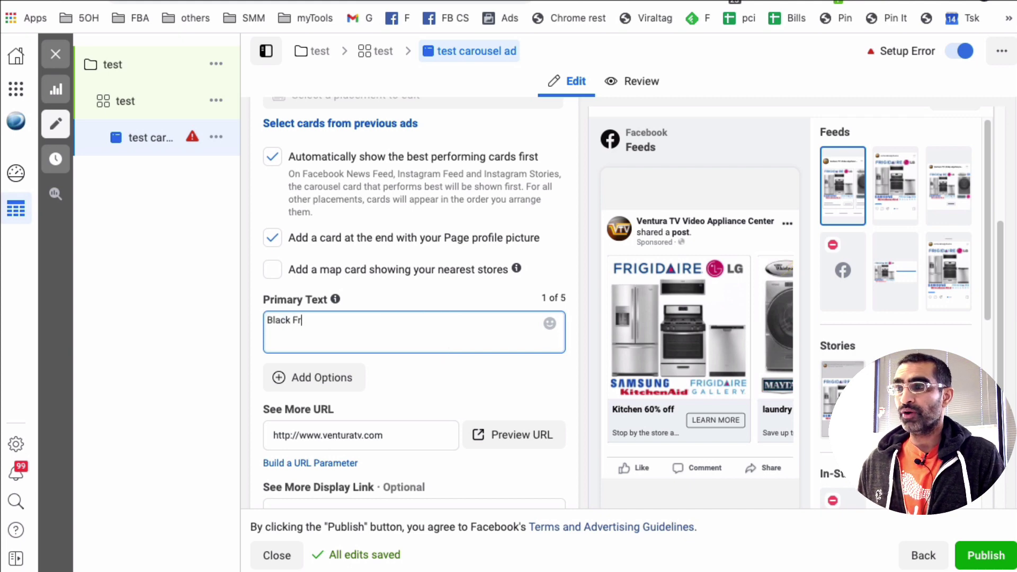
text(Black Friday )
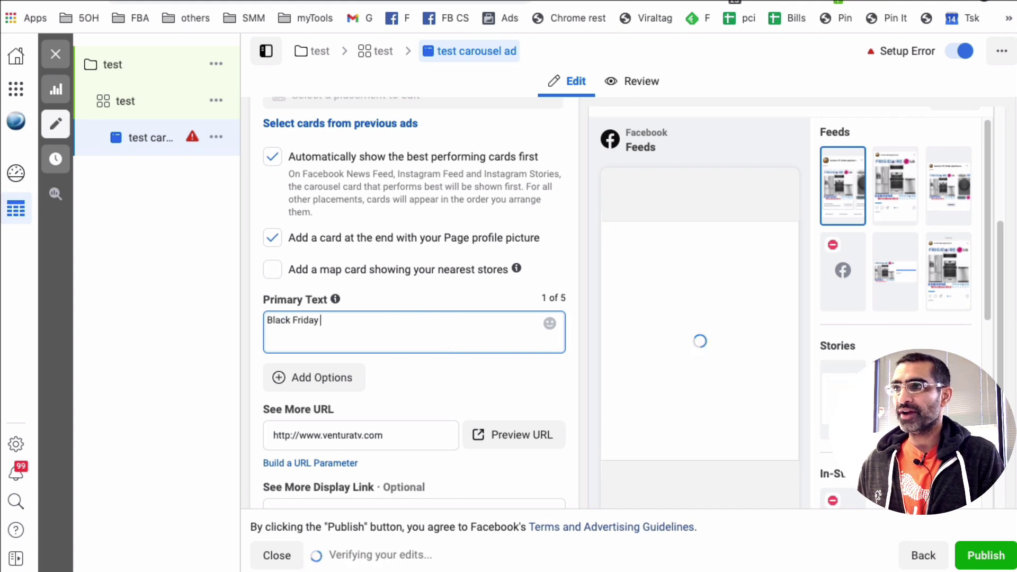
text(Sale - 60% off before 11/30)
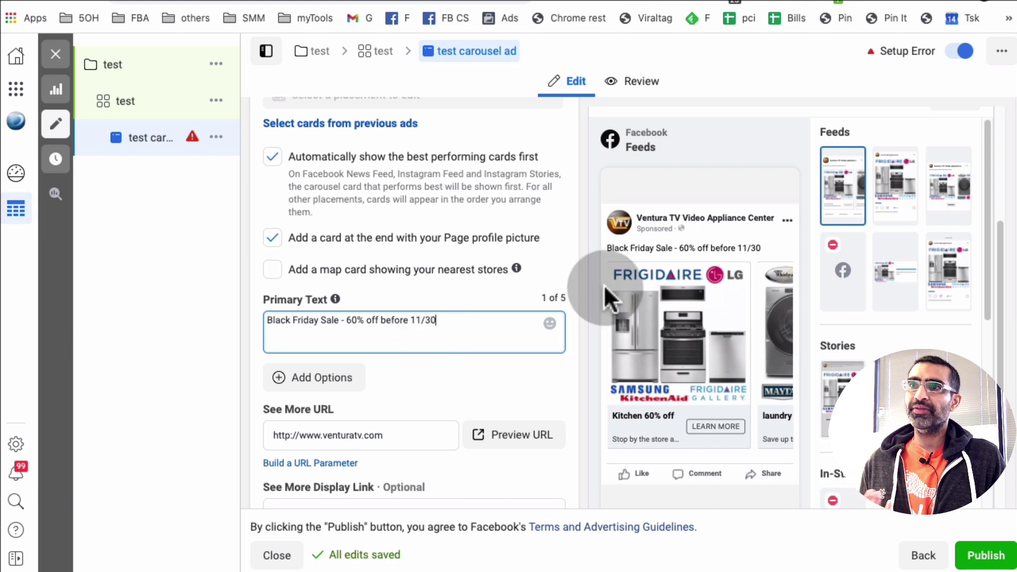
mouse_move(770, 233)
click(715, 248)
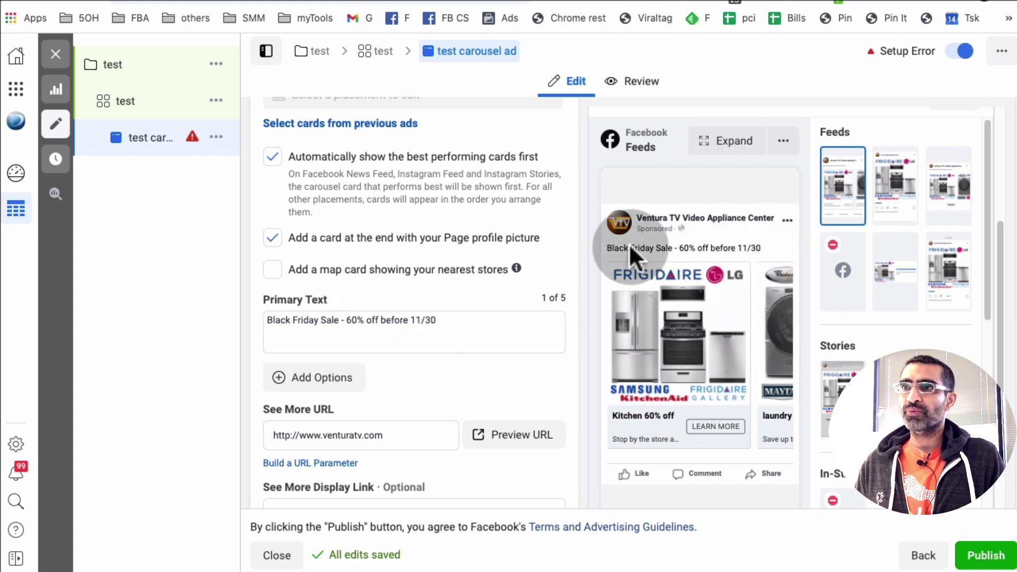
Step: Switch to the Facebook page's Black November Sale post, highlight its whole caption, and return to the ad editor
mouse_move(677, 287)
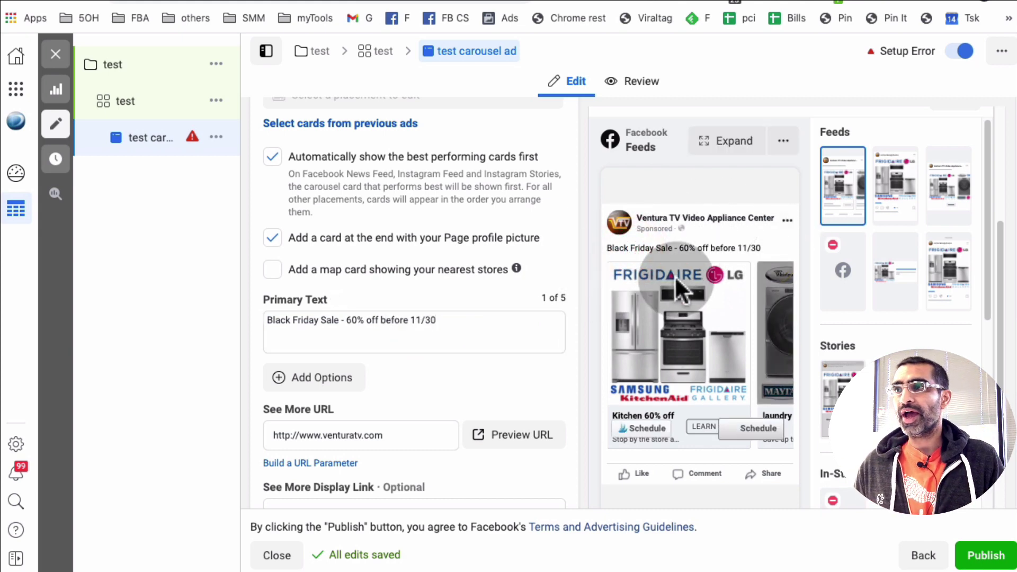
key(ctrl+Tab)
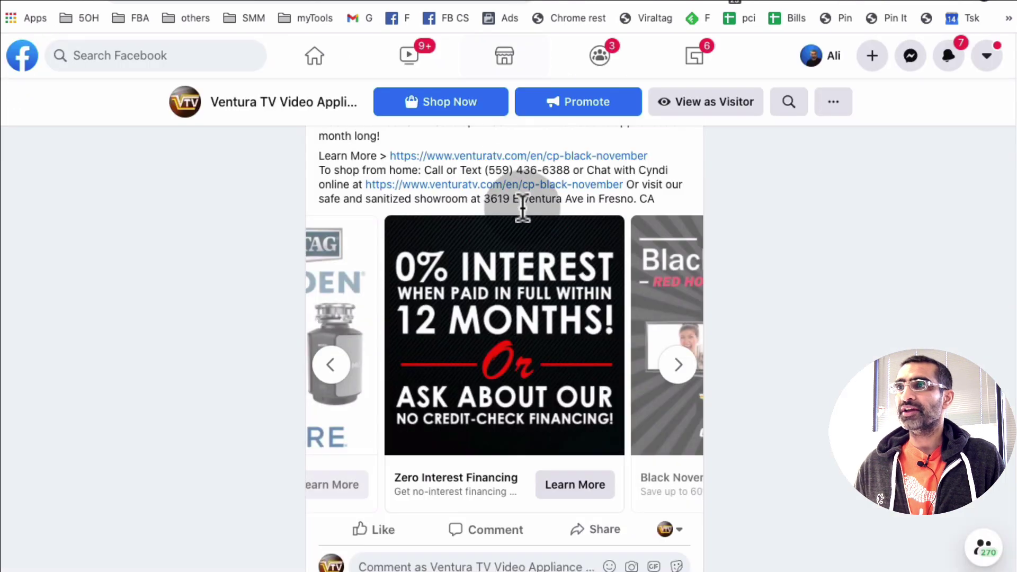
scroll(602, 249, up, 3)
drag(647, 265, 311, 205)
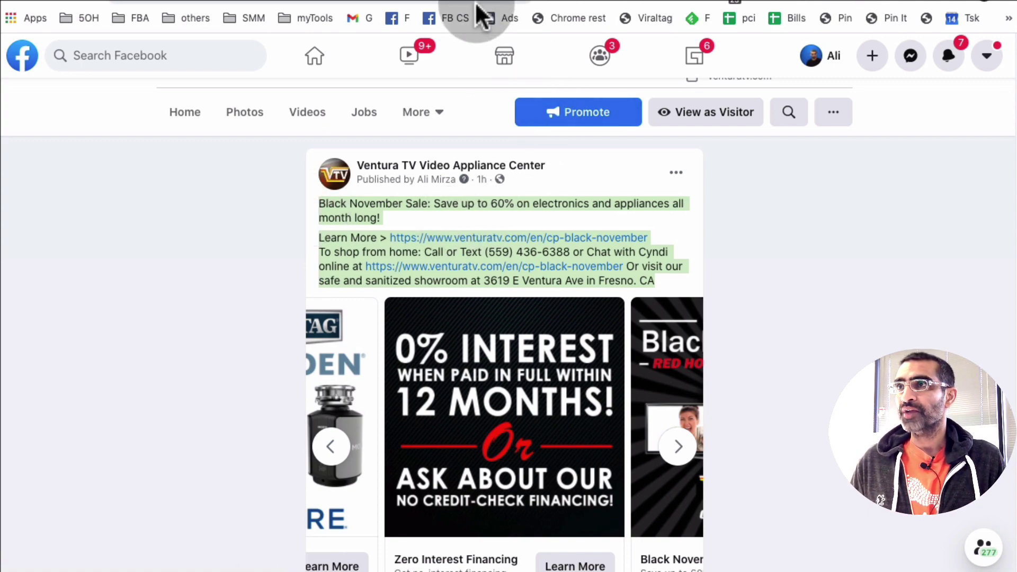
click(453, 17)
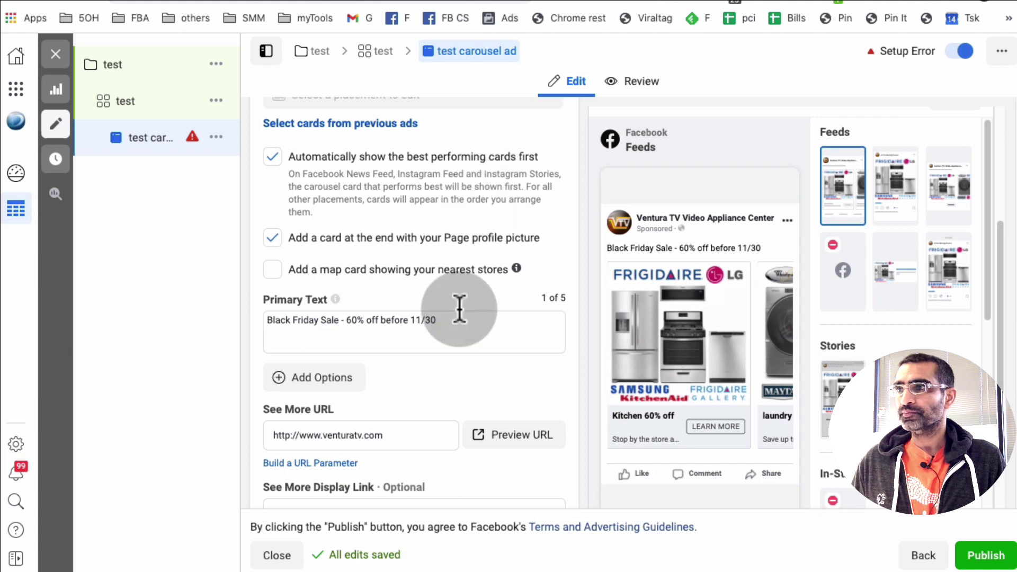
Step: Examine the additional text options suggested for the ad's primary text and close them without adding any
scroll(459, 310, down, 3)
click(360, 239)
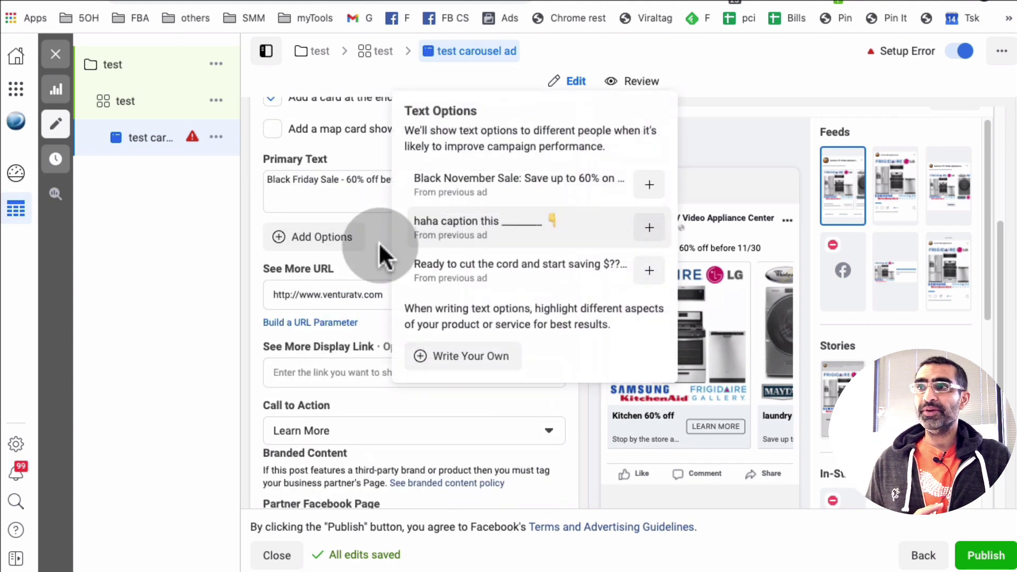
click(194, 240)
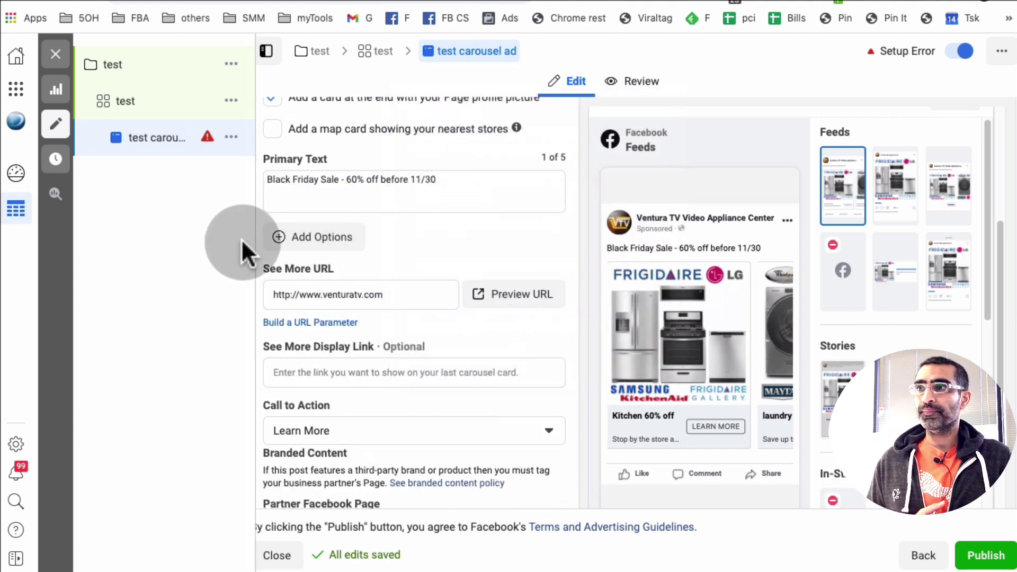
drag(240, 238, 256, 252)
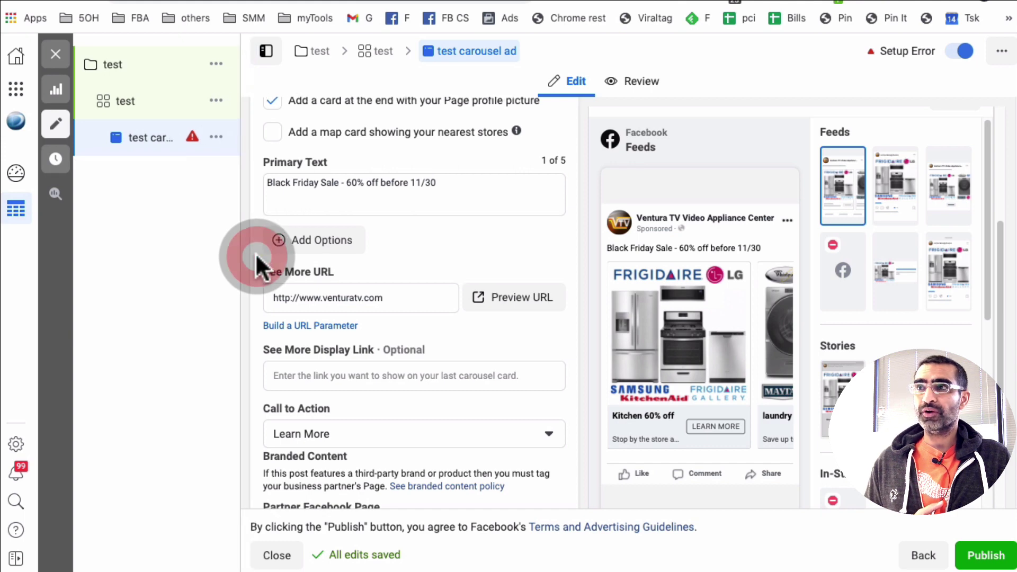
click(331, 247)
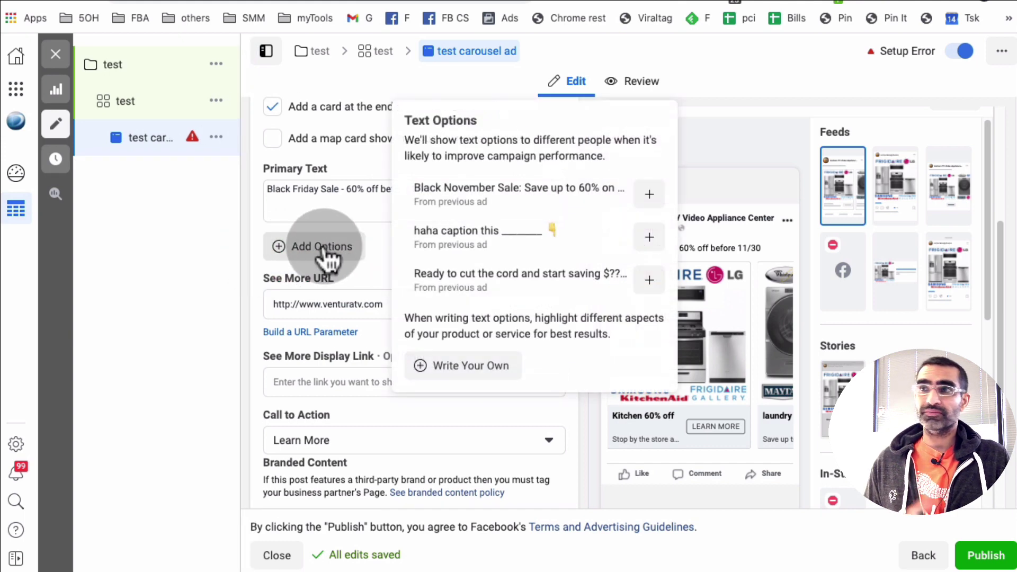
scroll(313, 249, down, 4)
click(258, 233)
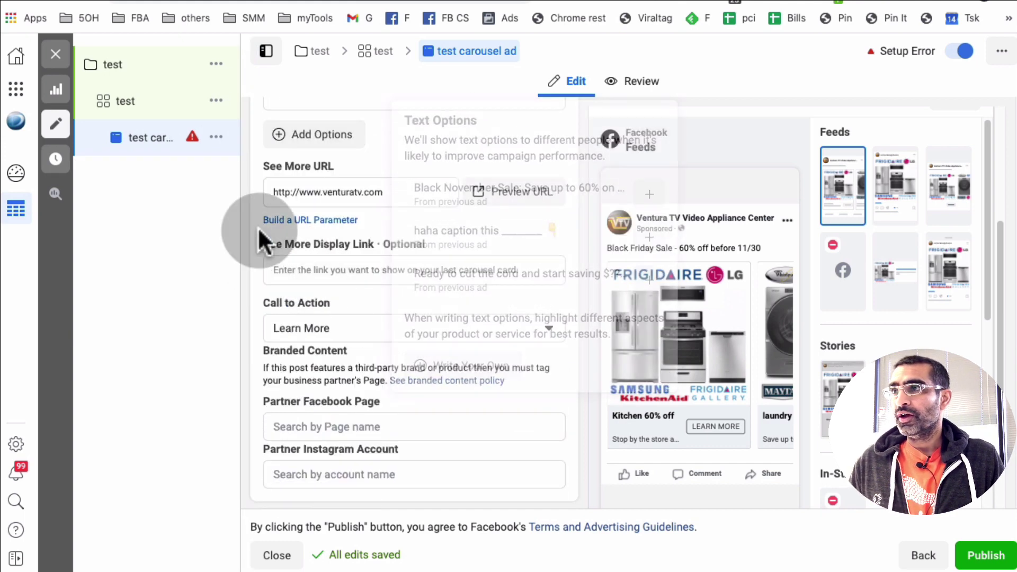
Step: Set the carousel ad's call to action to Shop Now
click(364, 191)
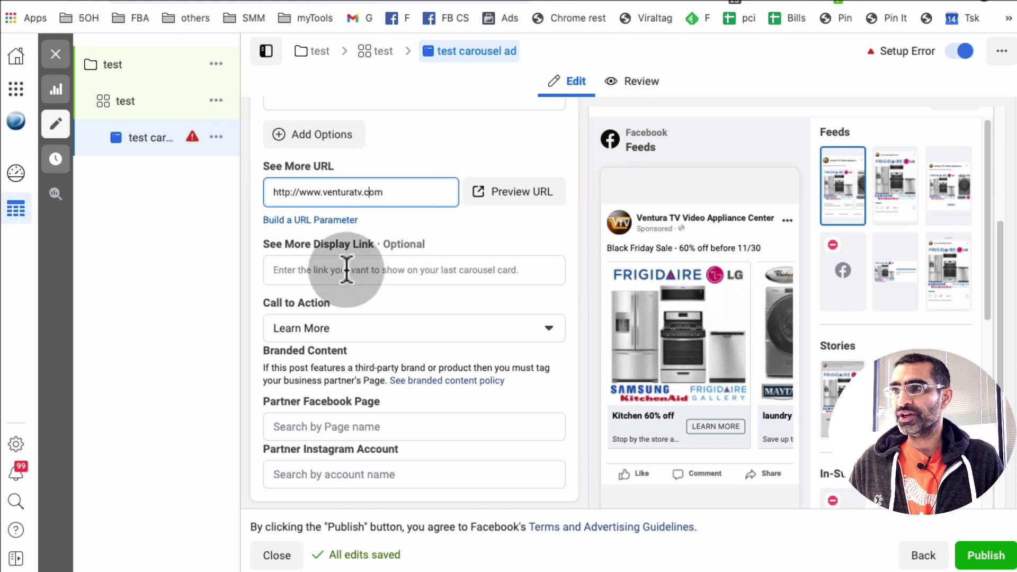
click(311, 269)
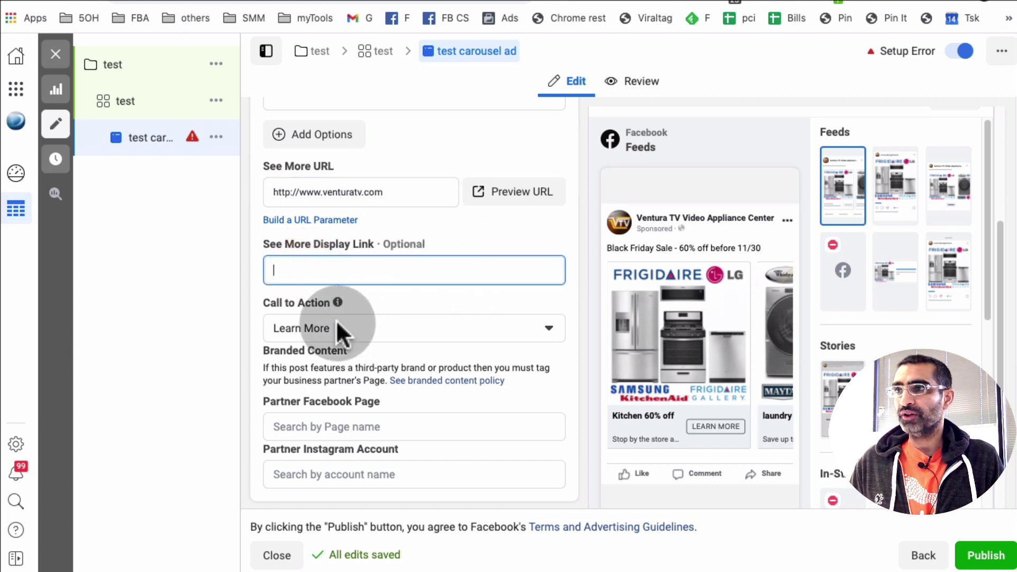
click(379, 322)
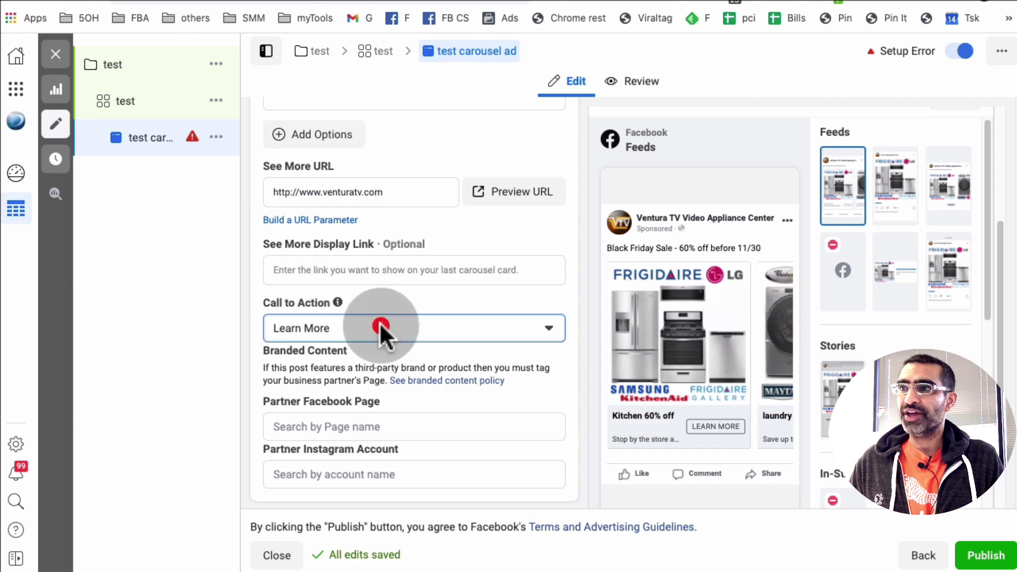
click(385, 322)
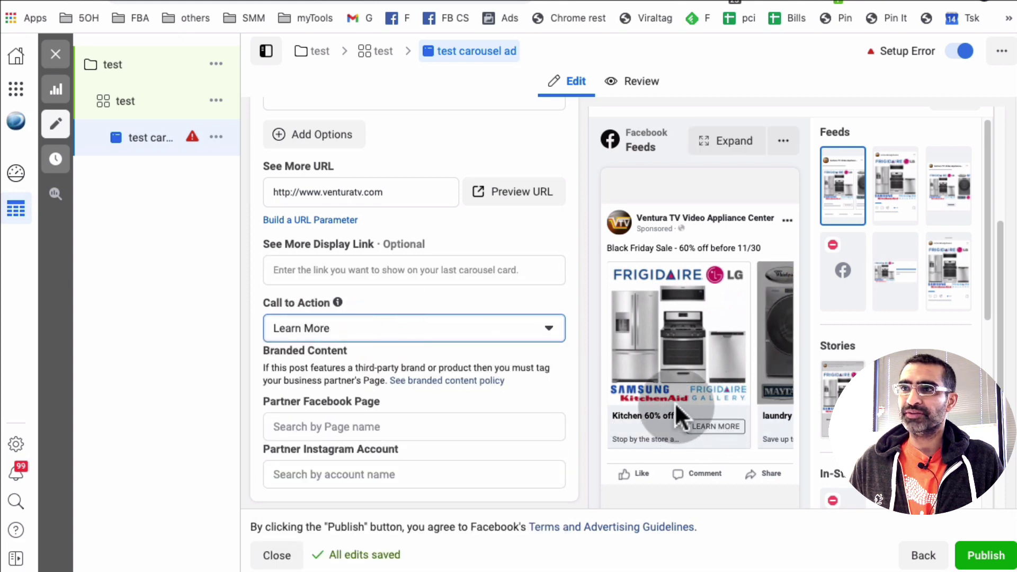
click(474, 323)
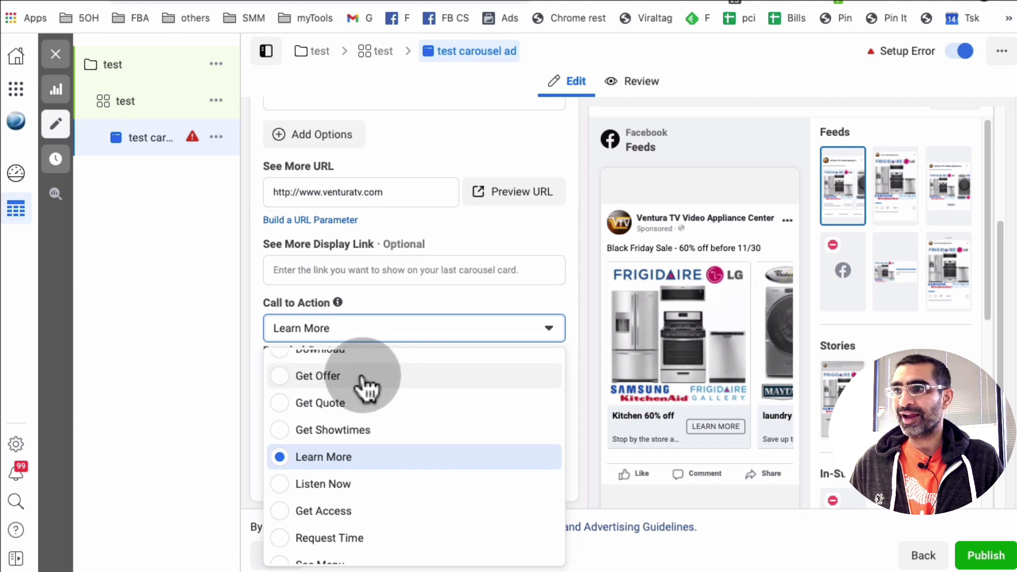
scroll(363, 382, down, 1)
scroll(418, 485, down, 2)
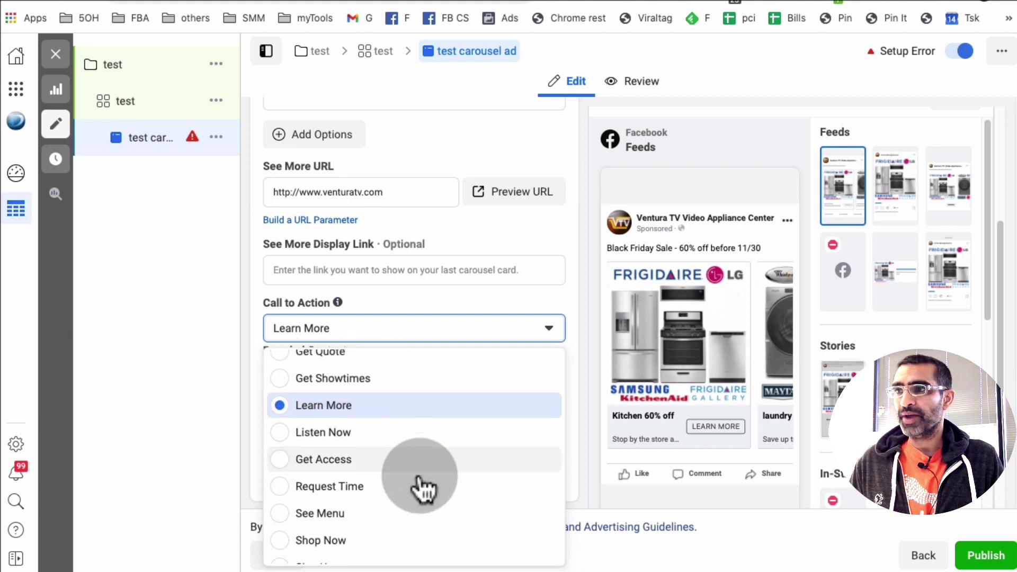
scroll(416, 484, down, 2)
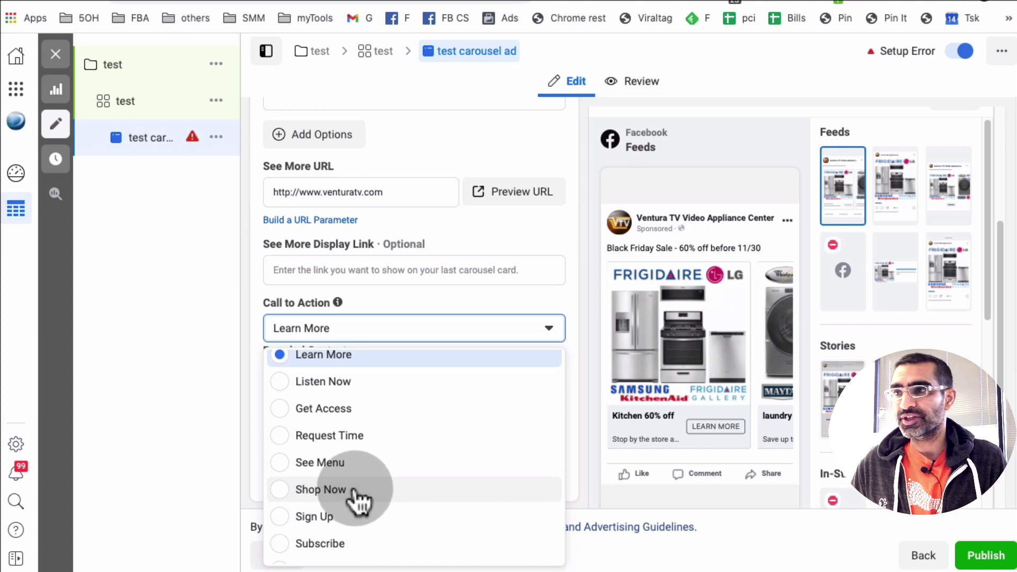
click(284, 489)
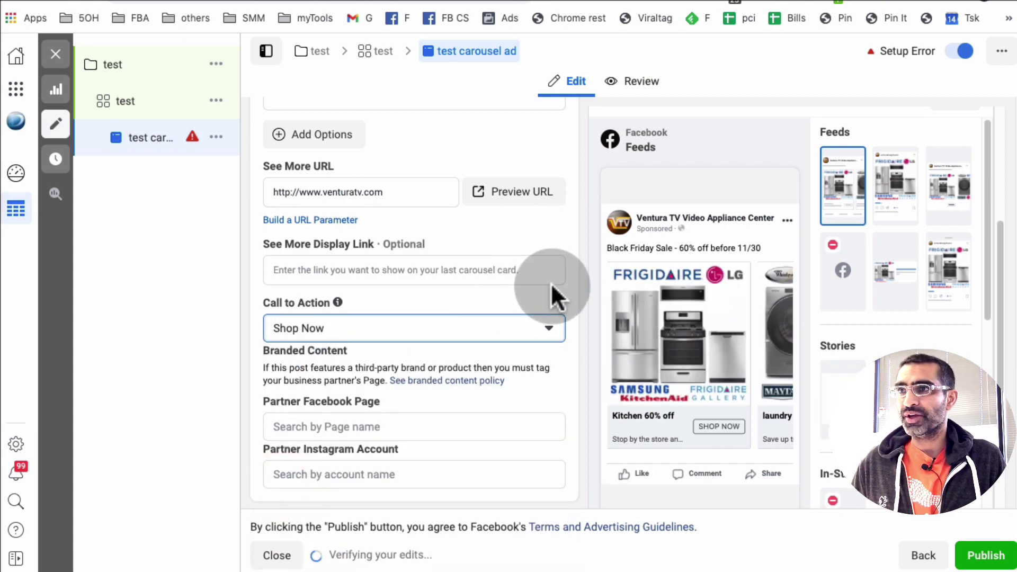
scroll(537, 294, down, 5)
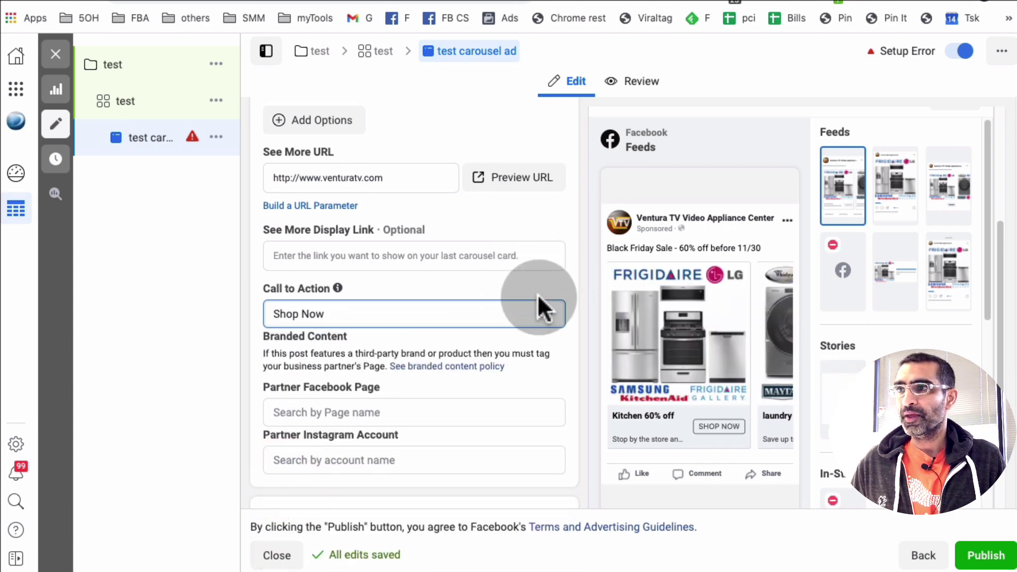
scroll(537, 294, down, 1)
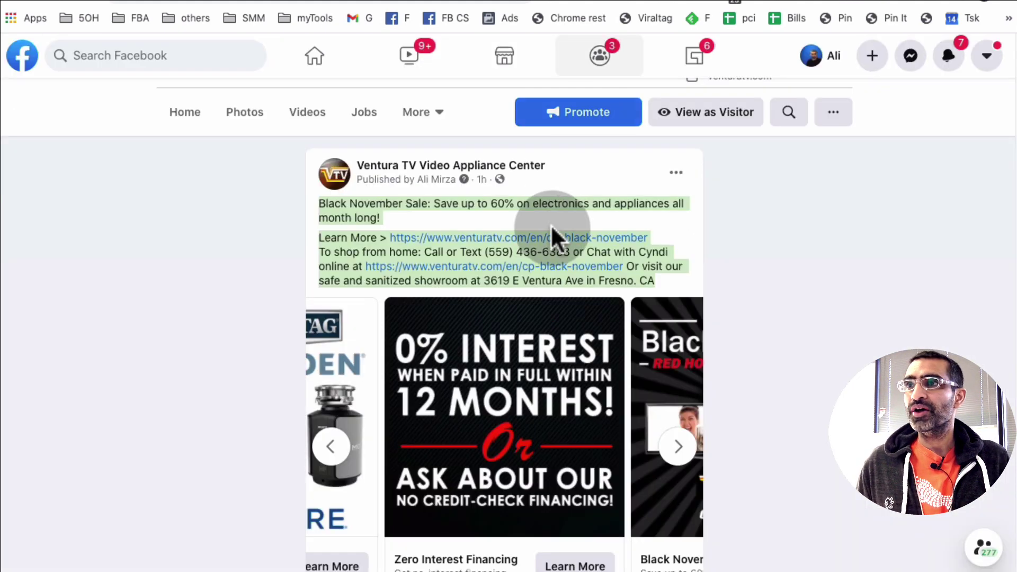
Step: Switch to the published Black November Sale post and browse back through its carousel cards to the first one, then forward to Antenna Kits
click(333, 452)
click(334, 452)
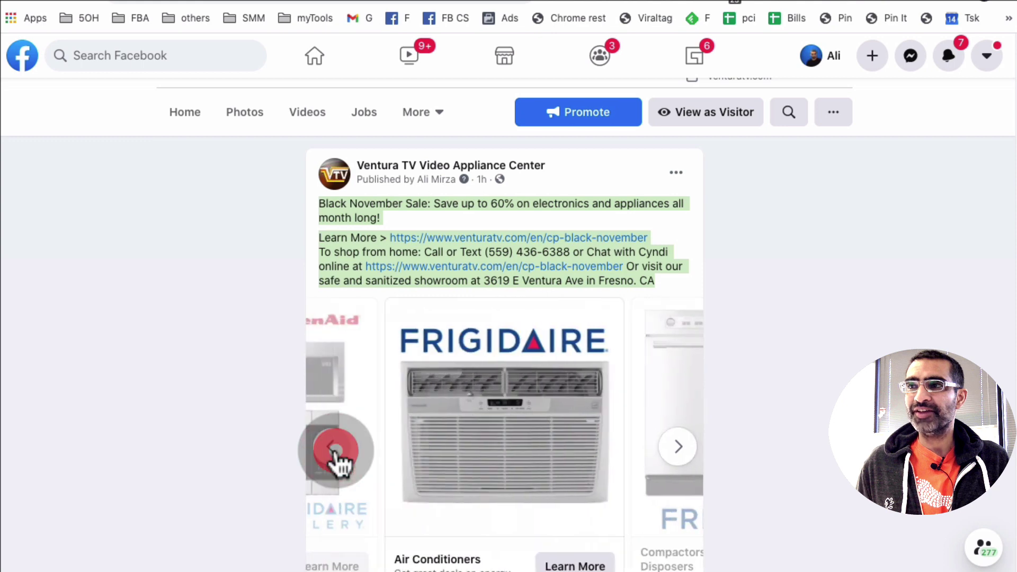
click(333, 451)
click(334, 452)
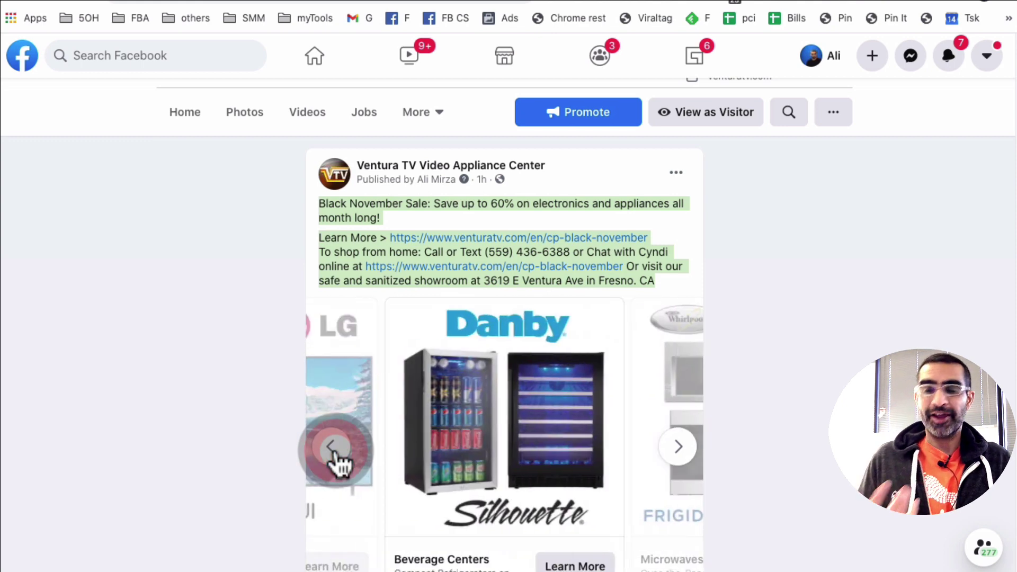
click(344, 450)
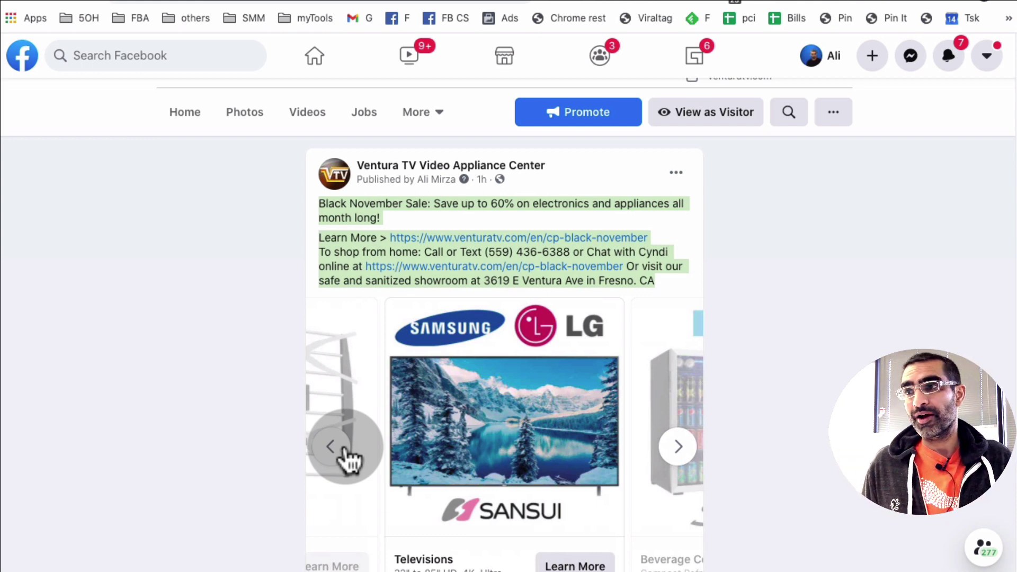
click(343, 449)
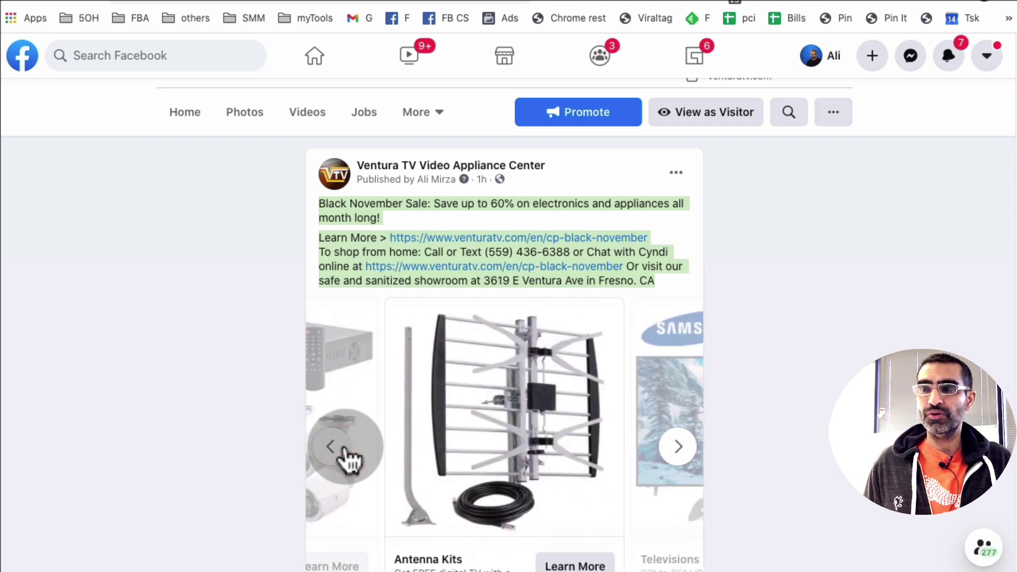
click(344, 450)
click(344, 450)
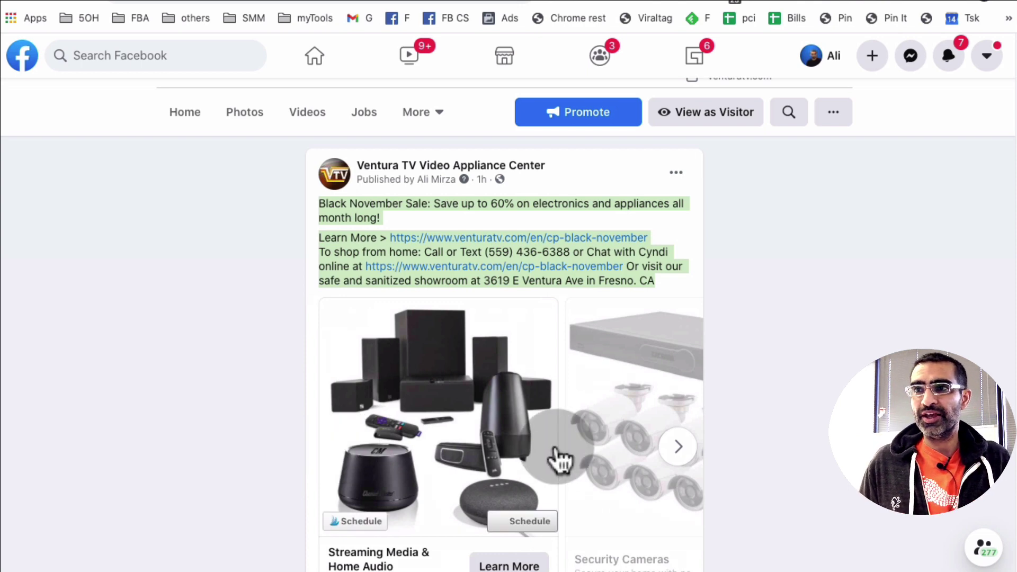
click(682, 449)
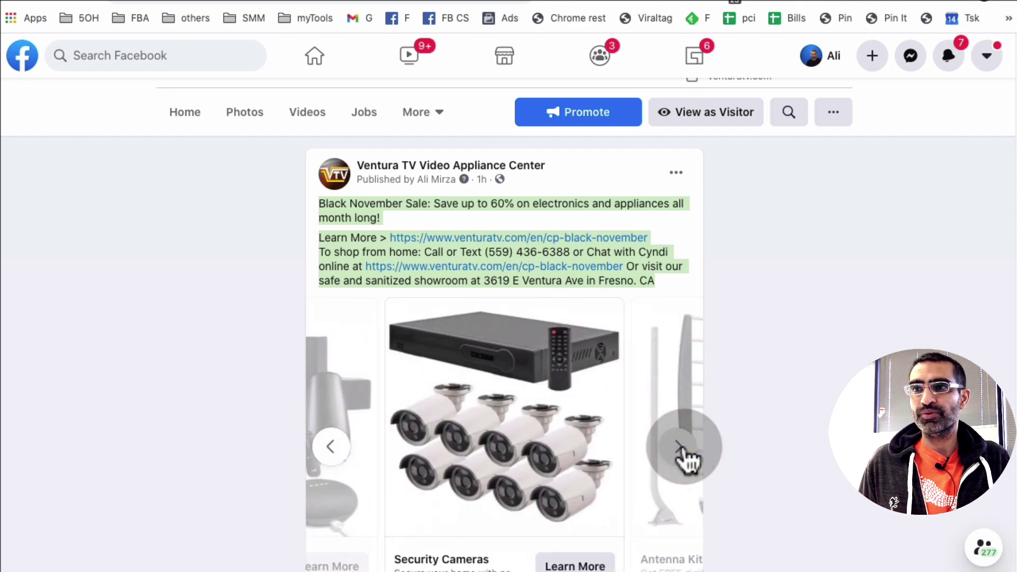
click(683, 449)
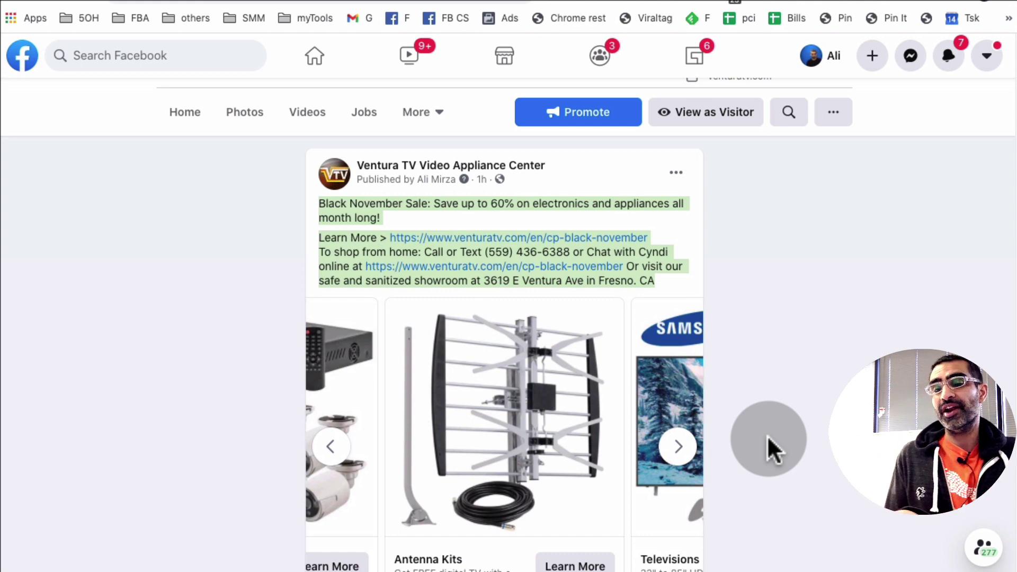